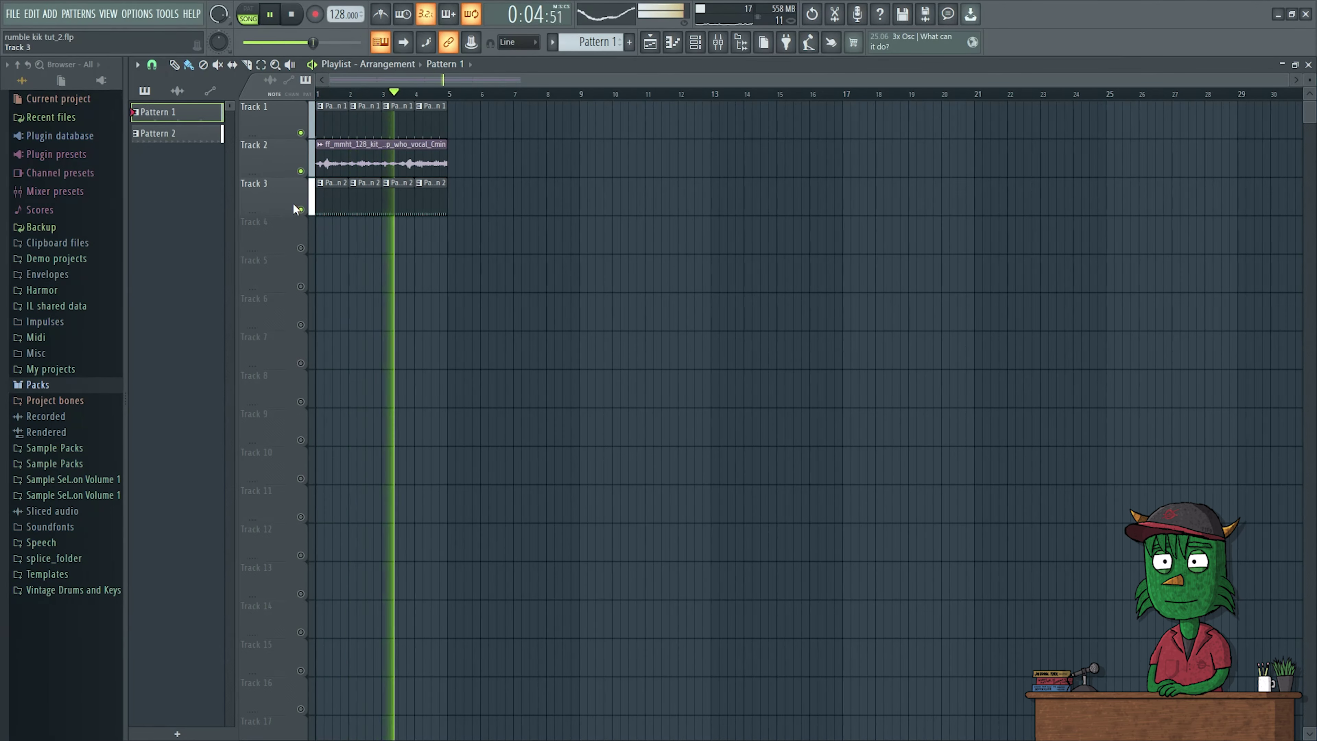
Stop the song, solo Track 1 in the playlist, and open the channel rack.
key(space)
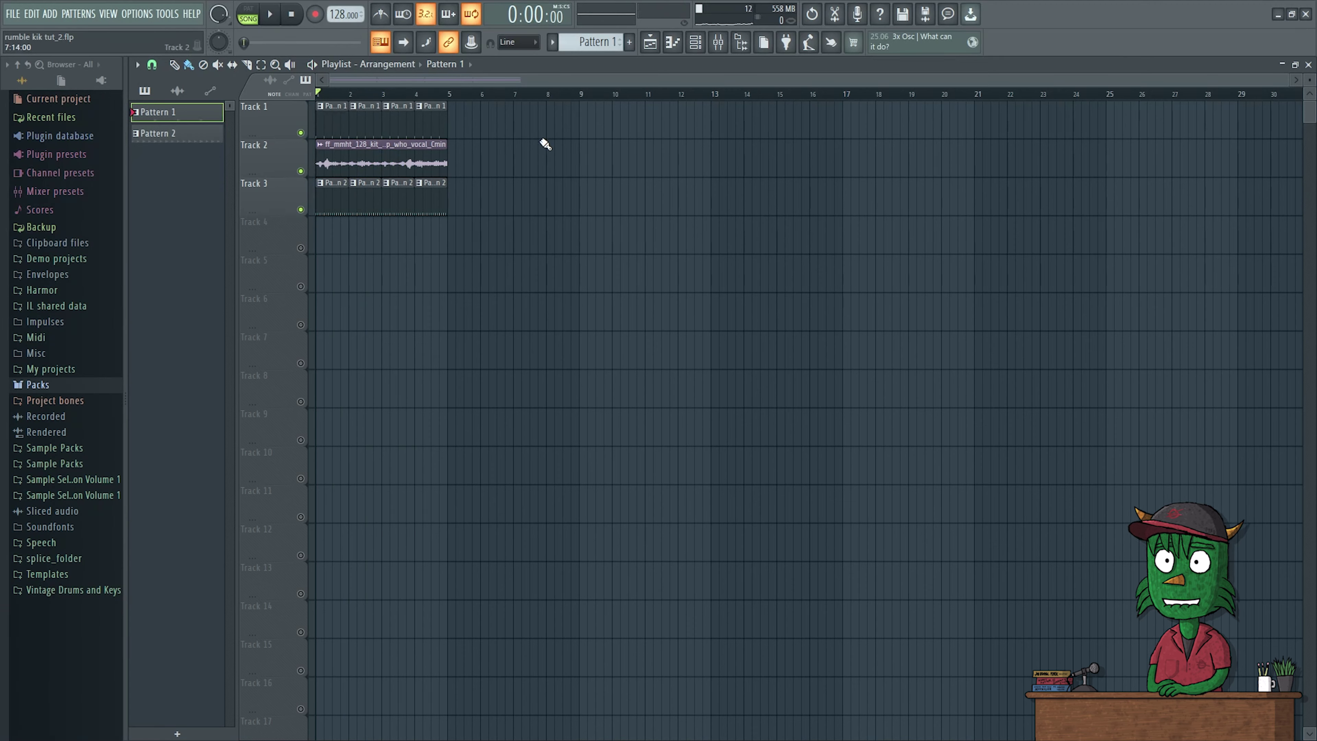
right_click(301, 132)
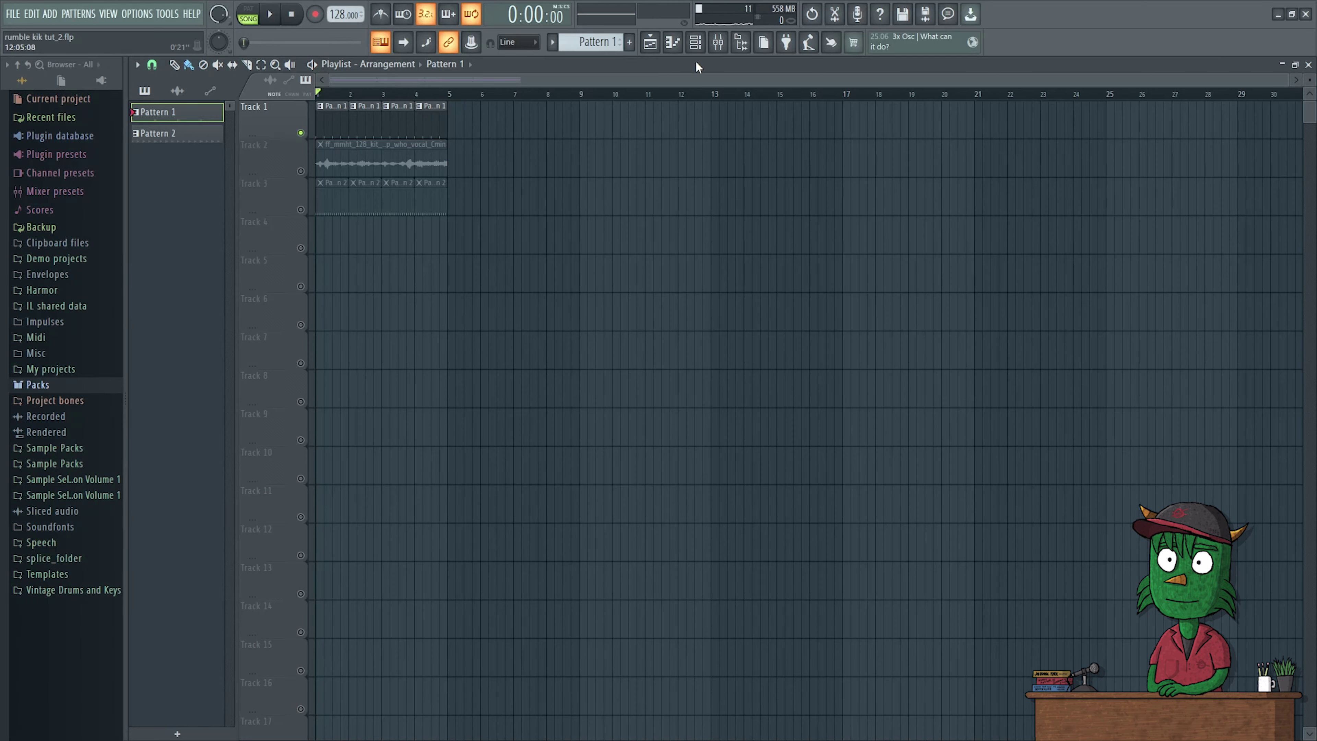
click(701, 52)
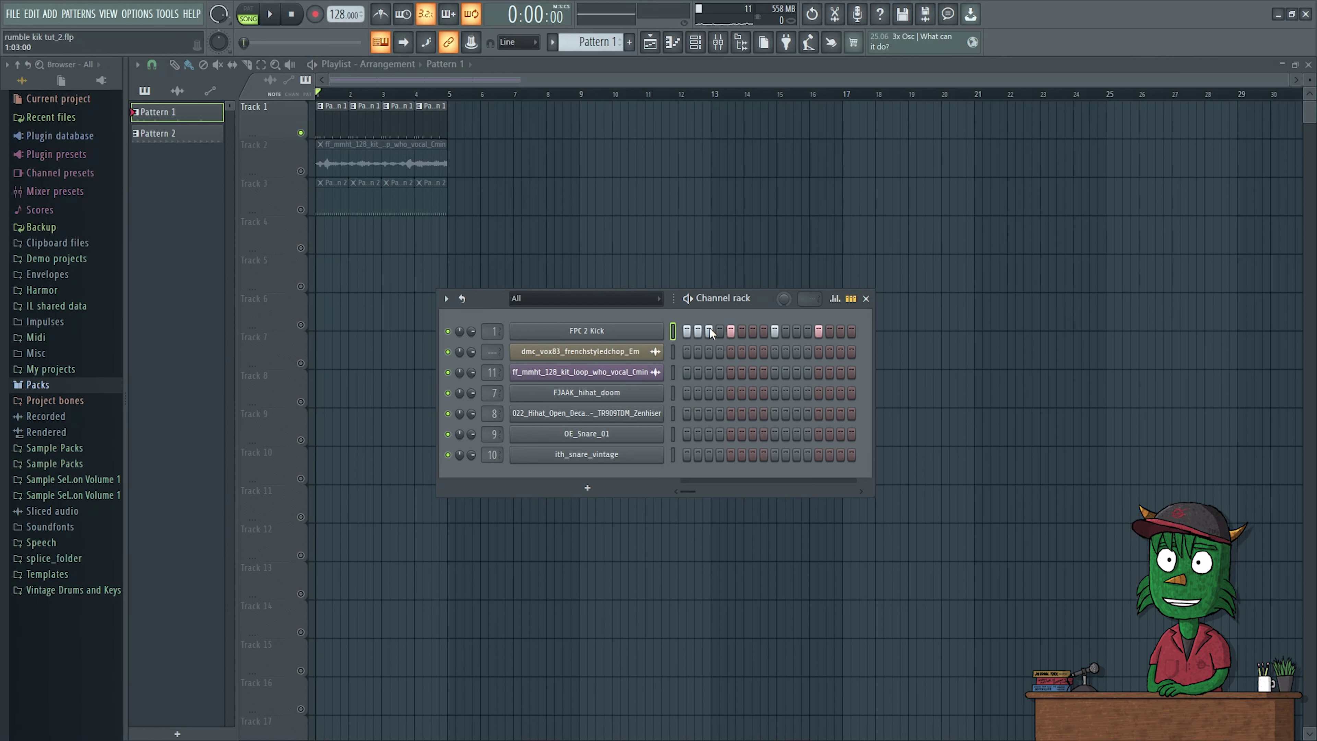
Try filling the FPC 2 Kick channel with a hit on every 2 steps.
click(722, 329)
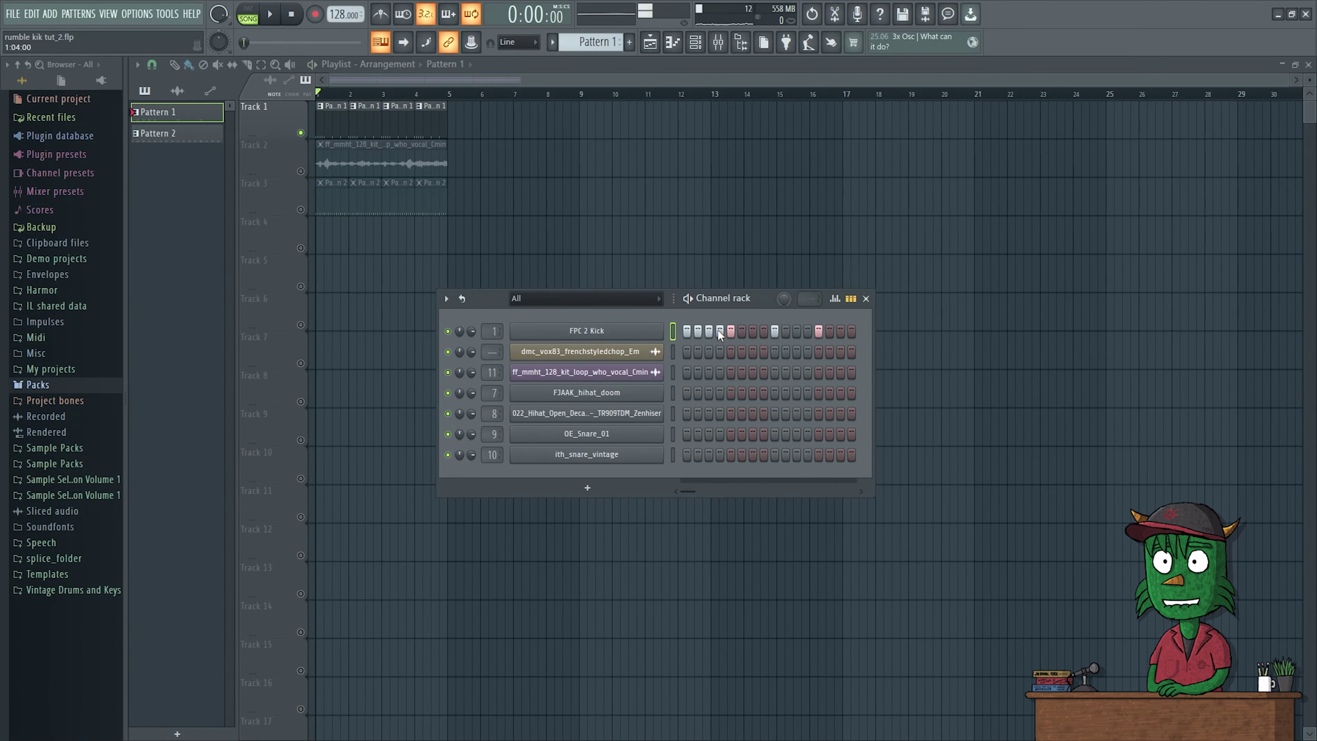
right_click(622, 334)
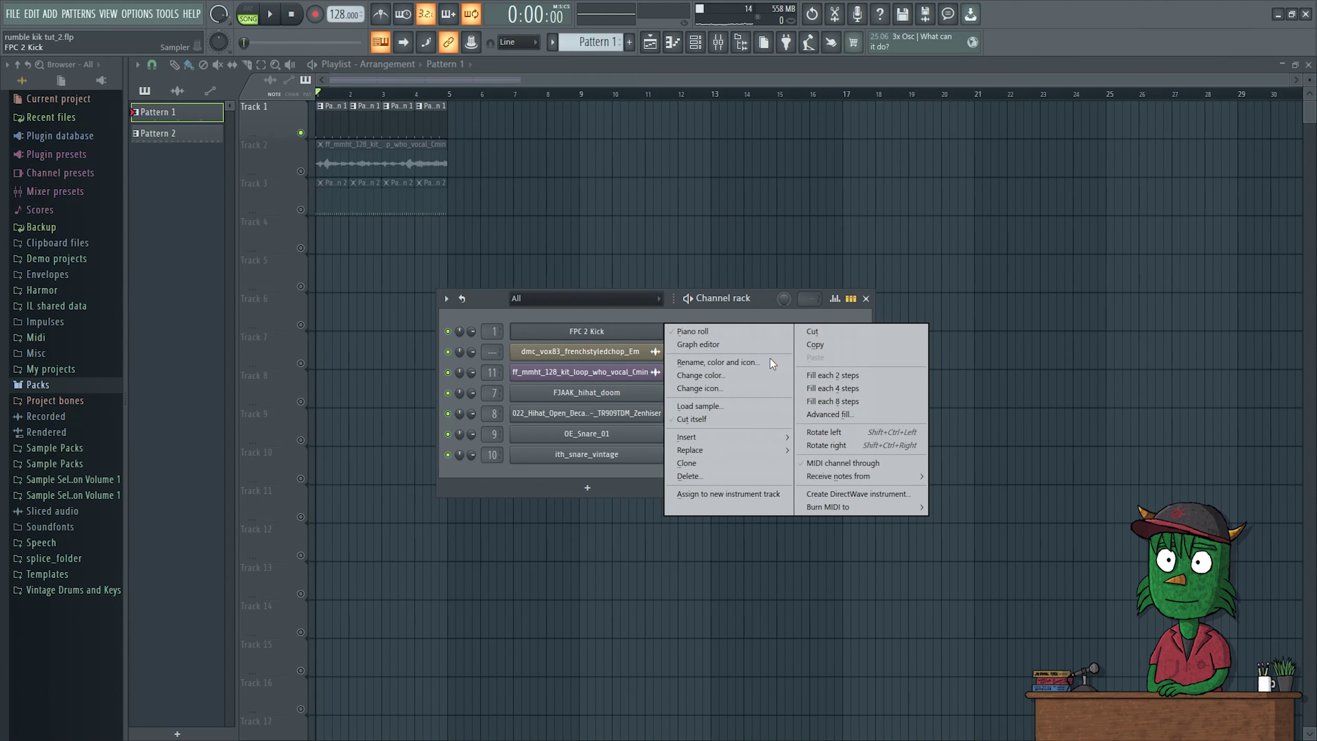
click(832, 388)
right_click(625, 333)
click(820, 382)
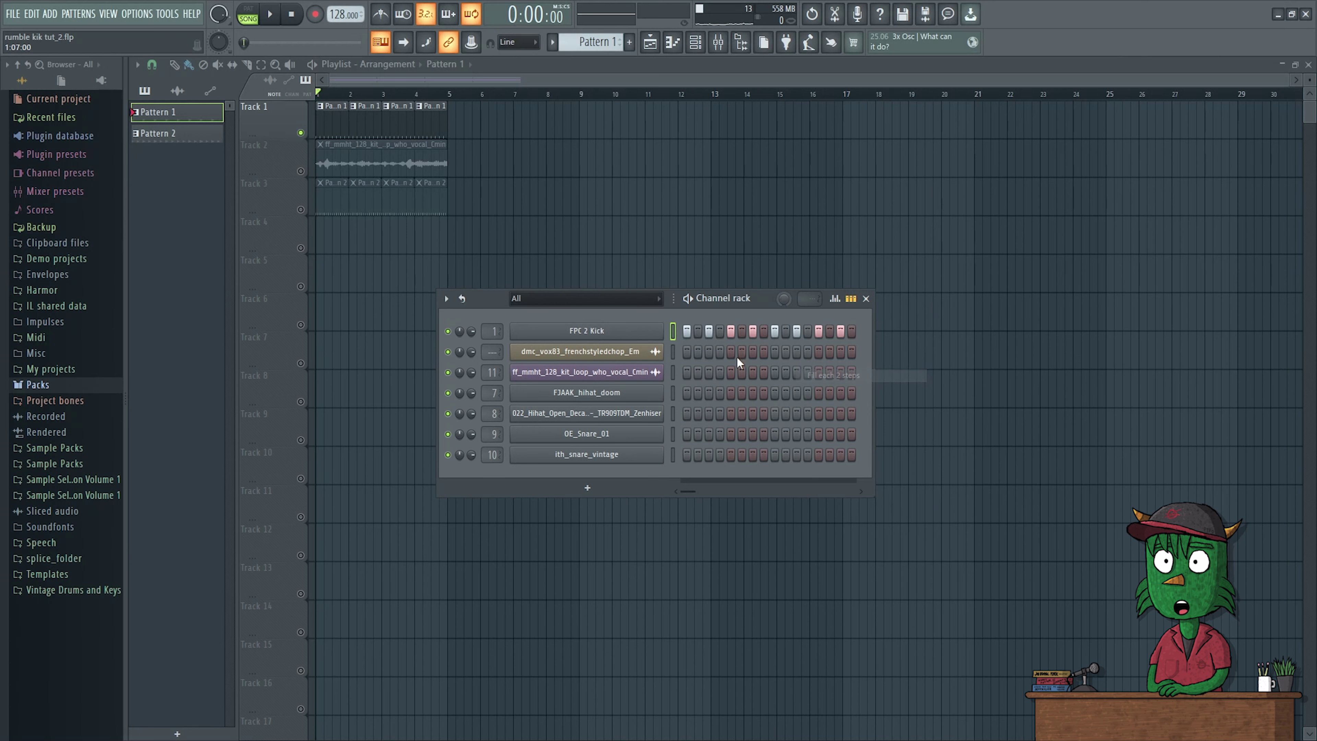
Fill every 4 steps of the FPC 2 Kick channel and briefly play the resulting kick pattern.
right_click(630, 335)
click(832, 388)
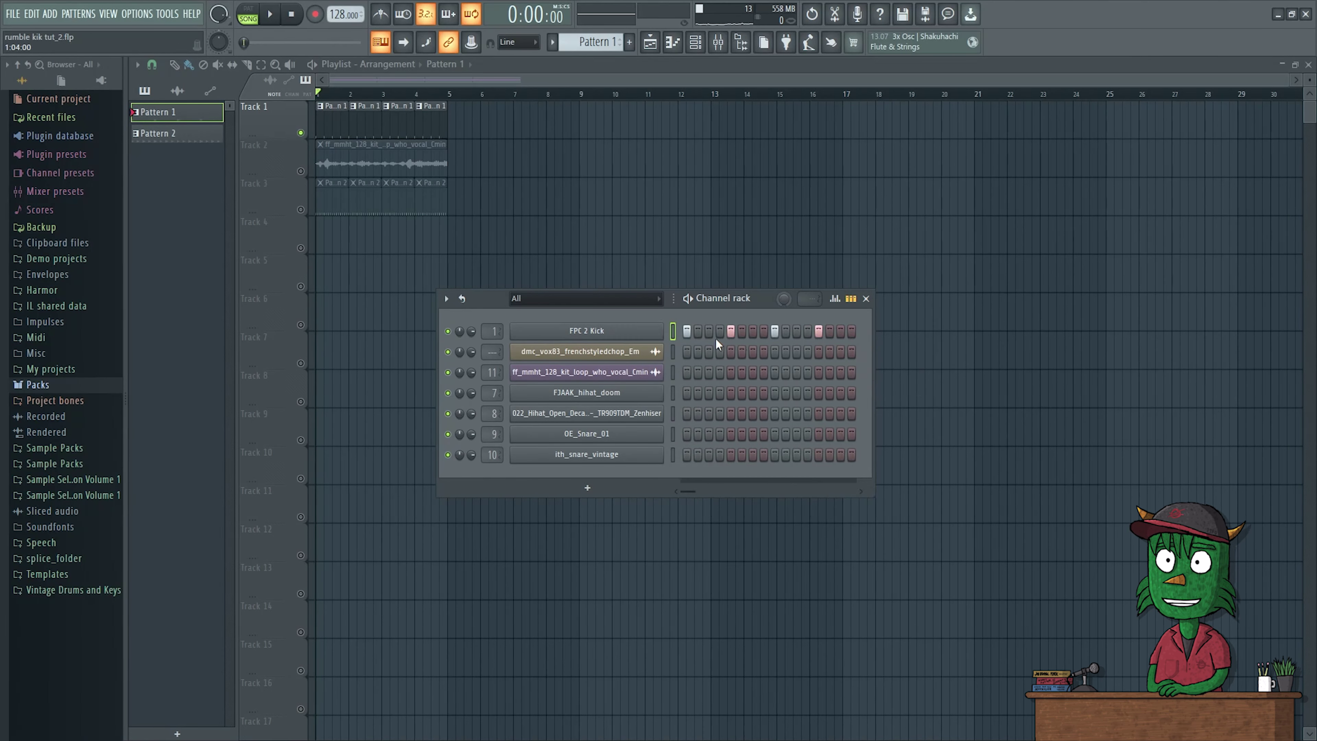
key(space)
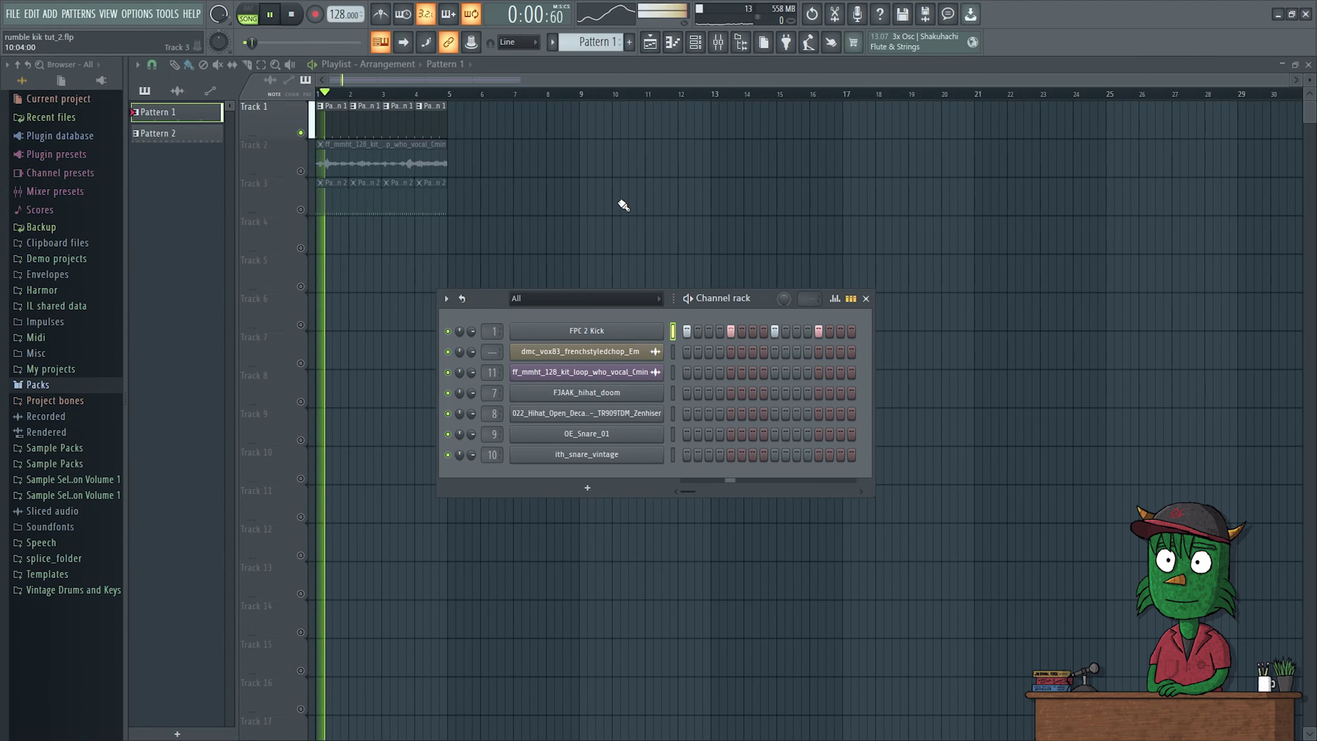
key(space)
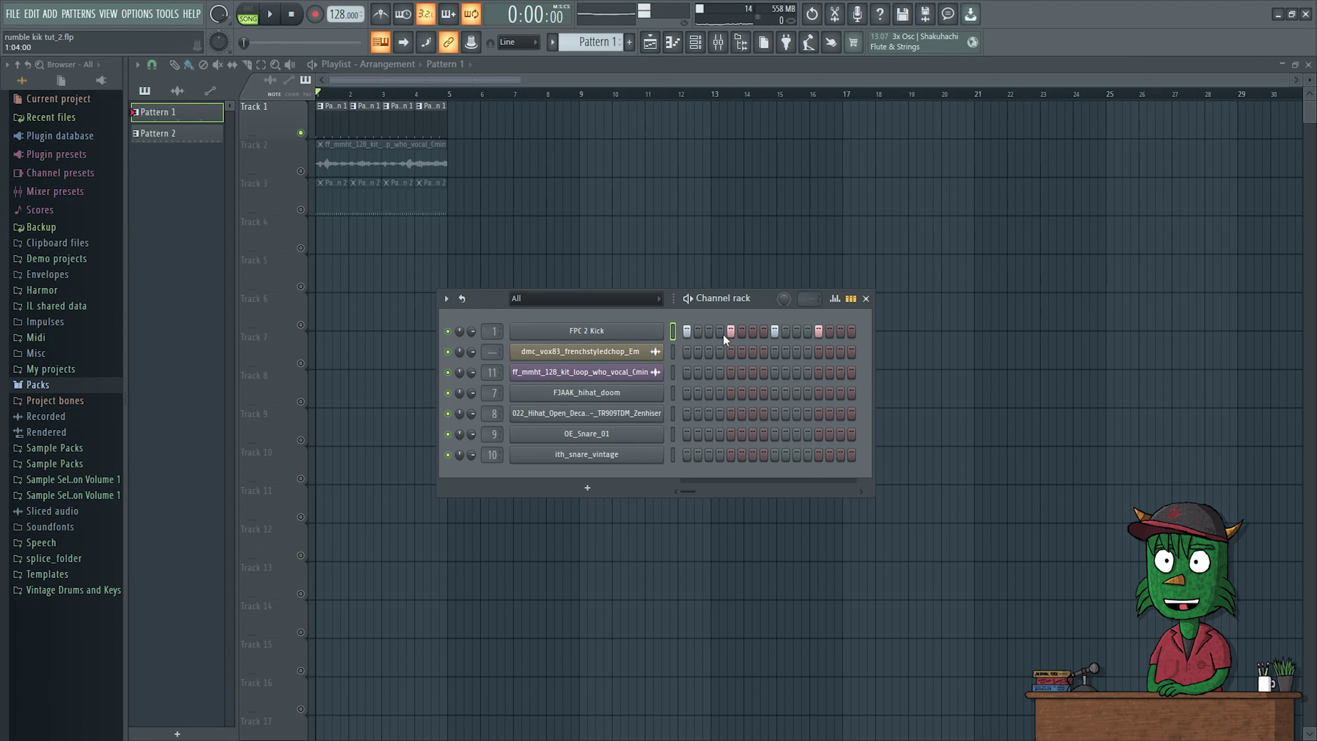
Open the Kicks folder in the Drums sample pack and select the FPC 2 Kick channel.
click(48, 386)
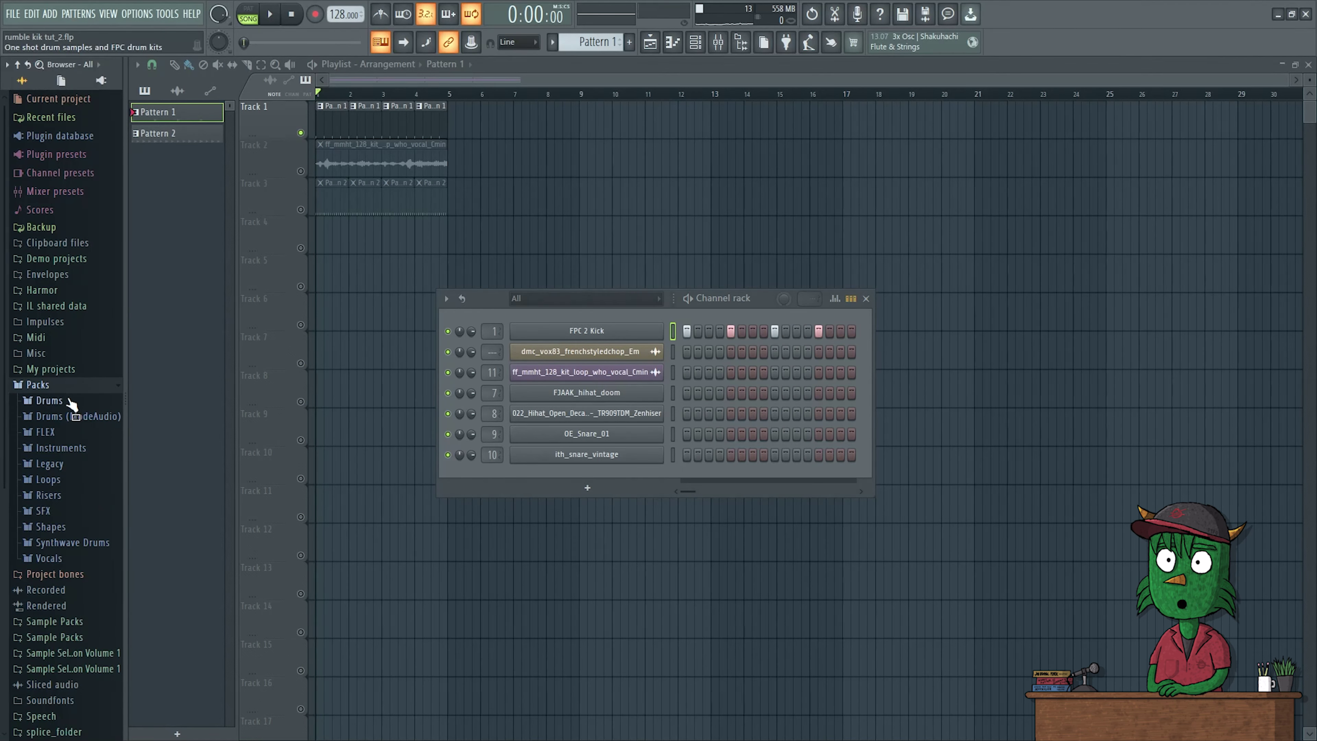
click(63, 399)
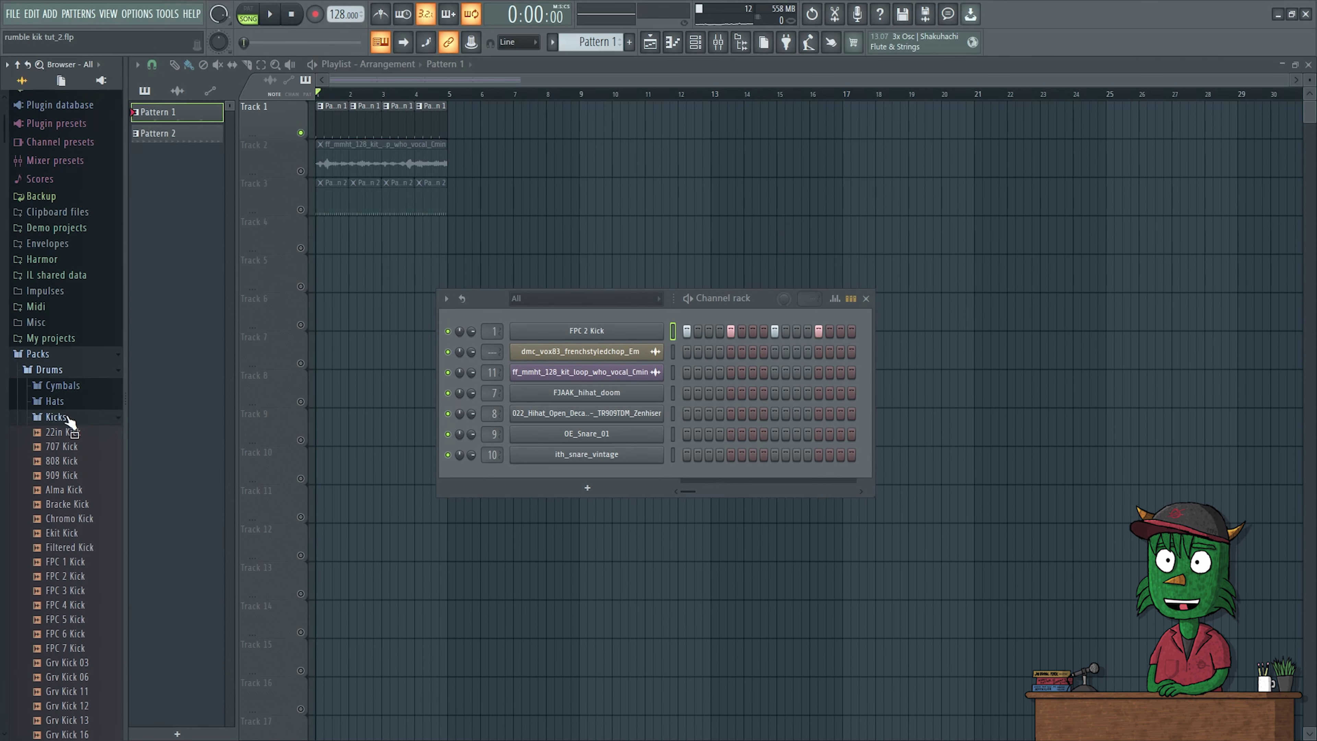
click(66, 417)
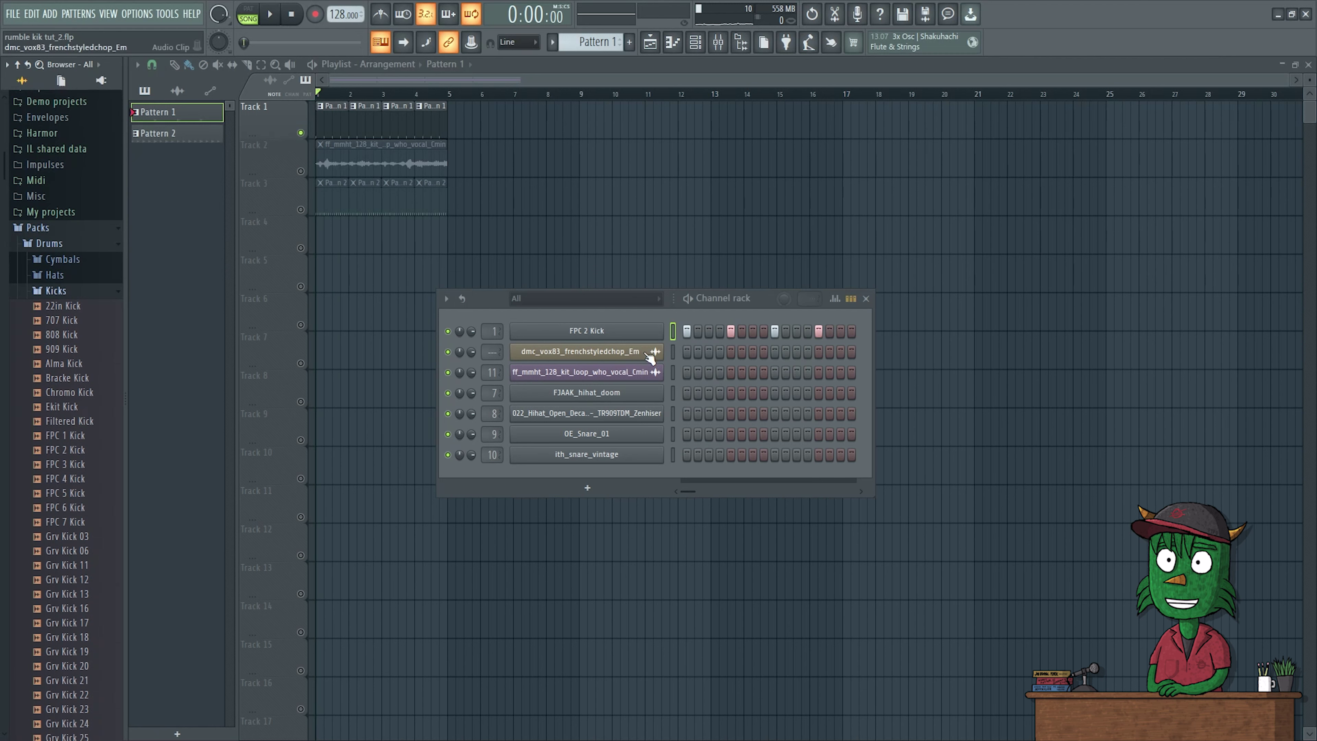
click(673, 332)
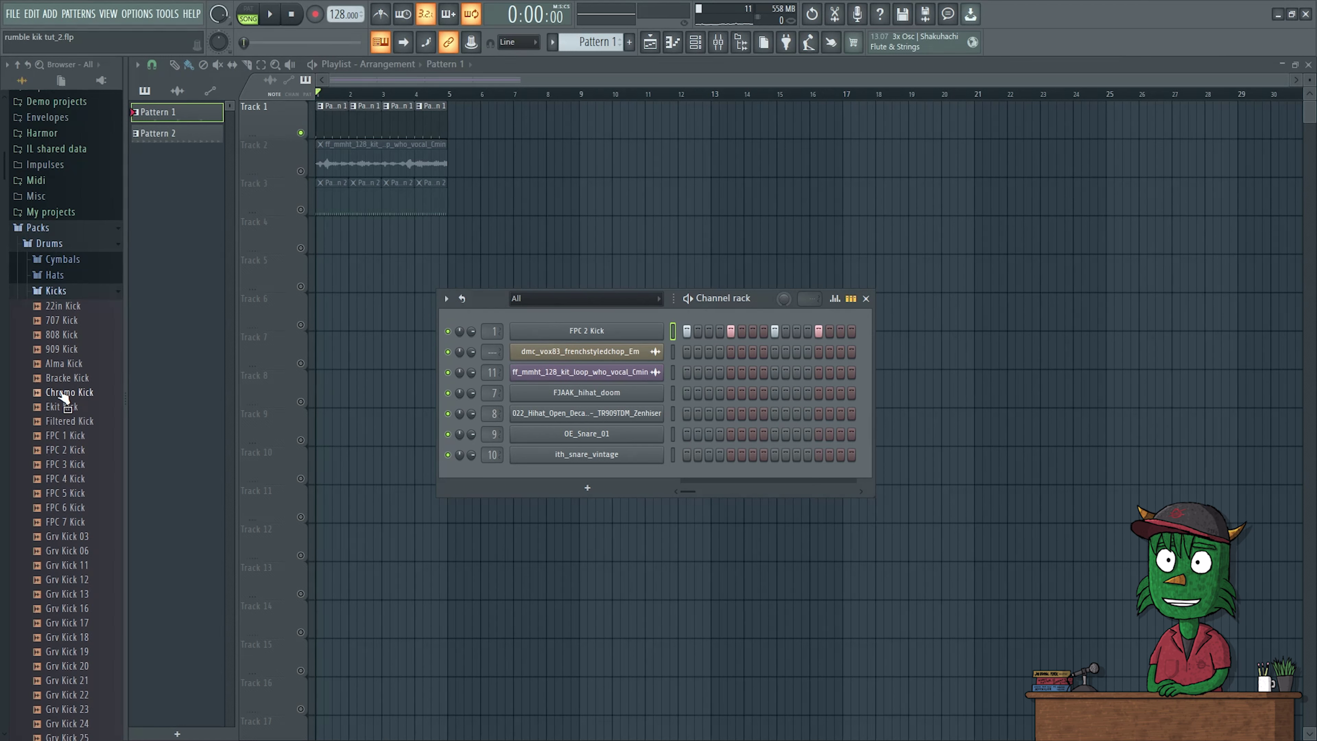
Try replacing the FPC 2 Kick channel's sample with other pack kicks, including FPC 1 Kick.
drag(62, 397, 568, 335)
drag(64, 507, 586, 331)
drag(71, 447, 69, 459)
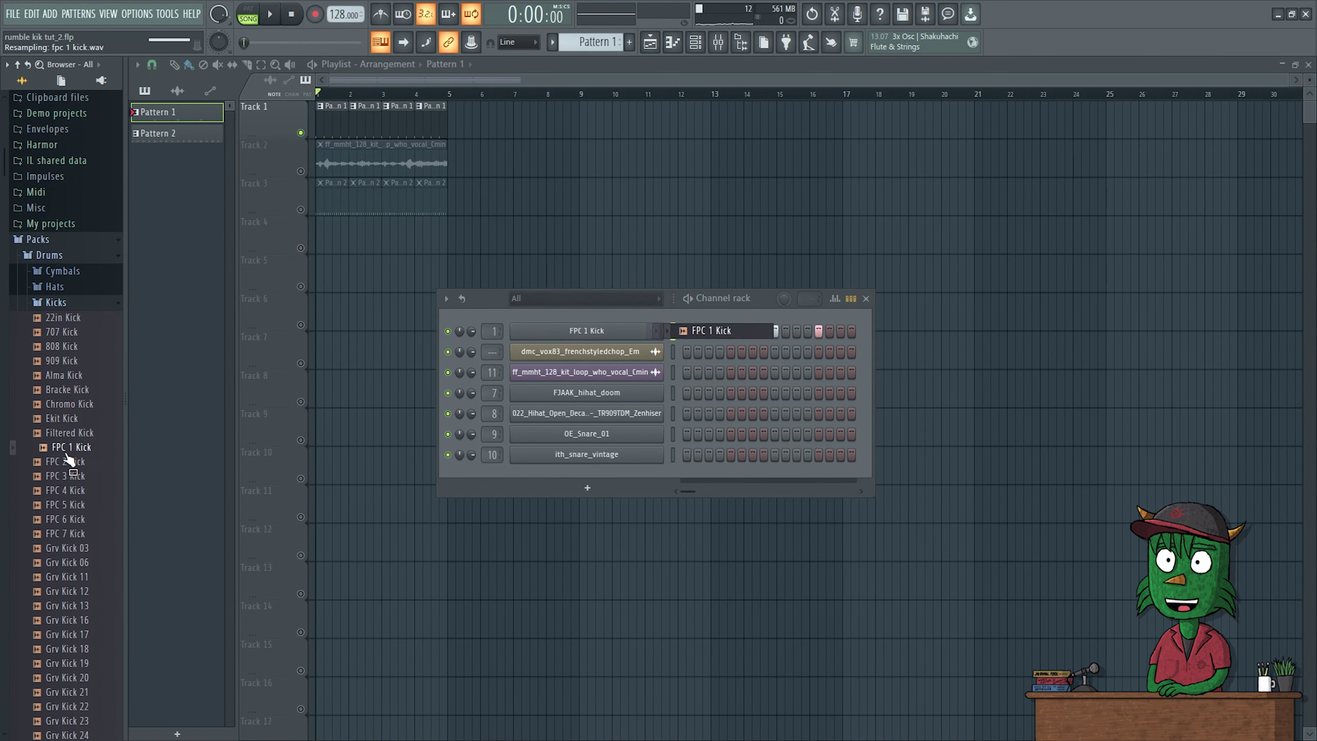
click(73, 461)
Play the song while trying FPC 3 Kick, FPC 5 Kick and Grv Kick 16 in the kick channel.
key(space)
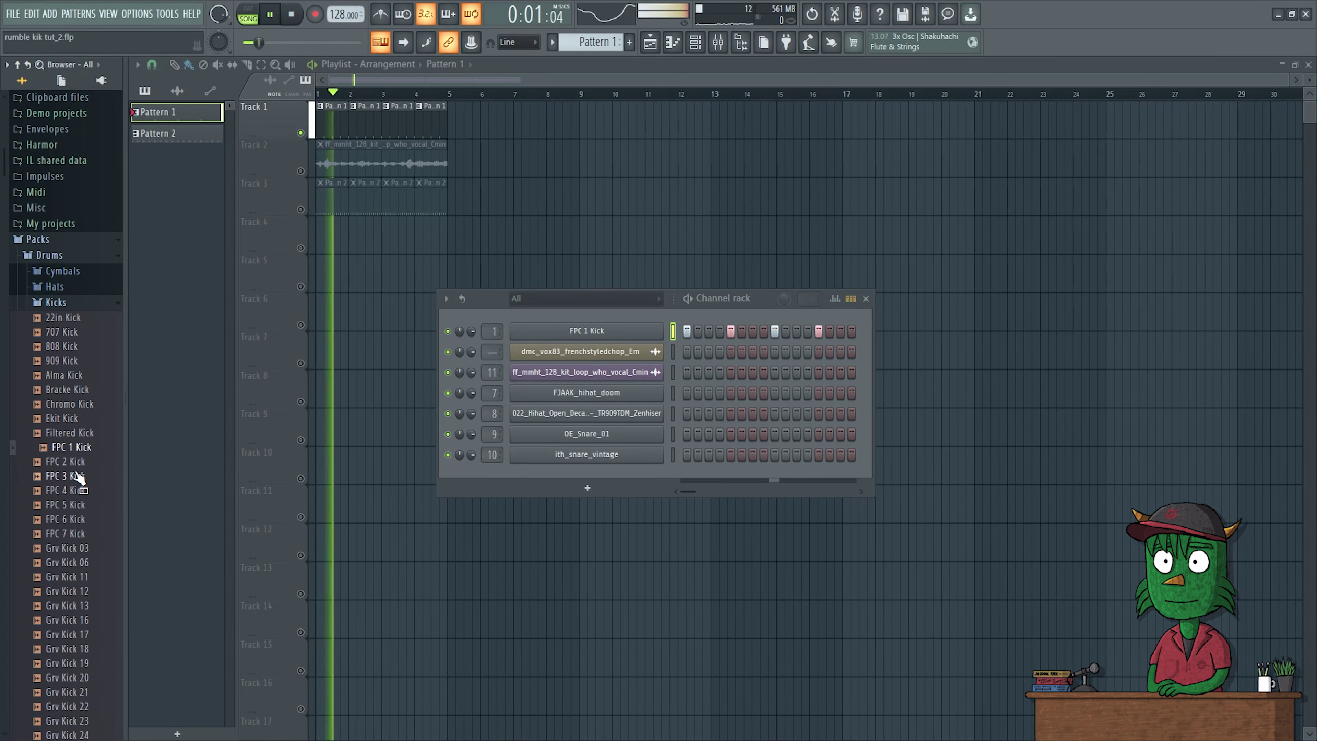
click(71, 475)
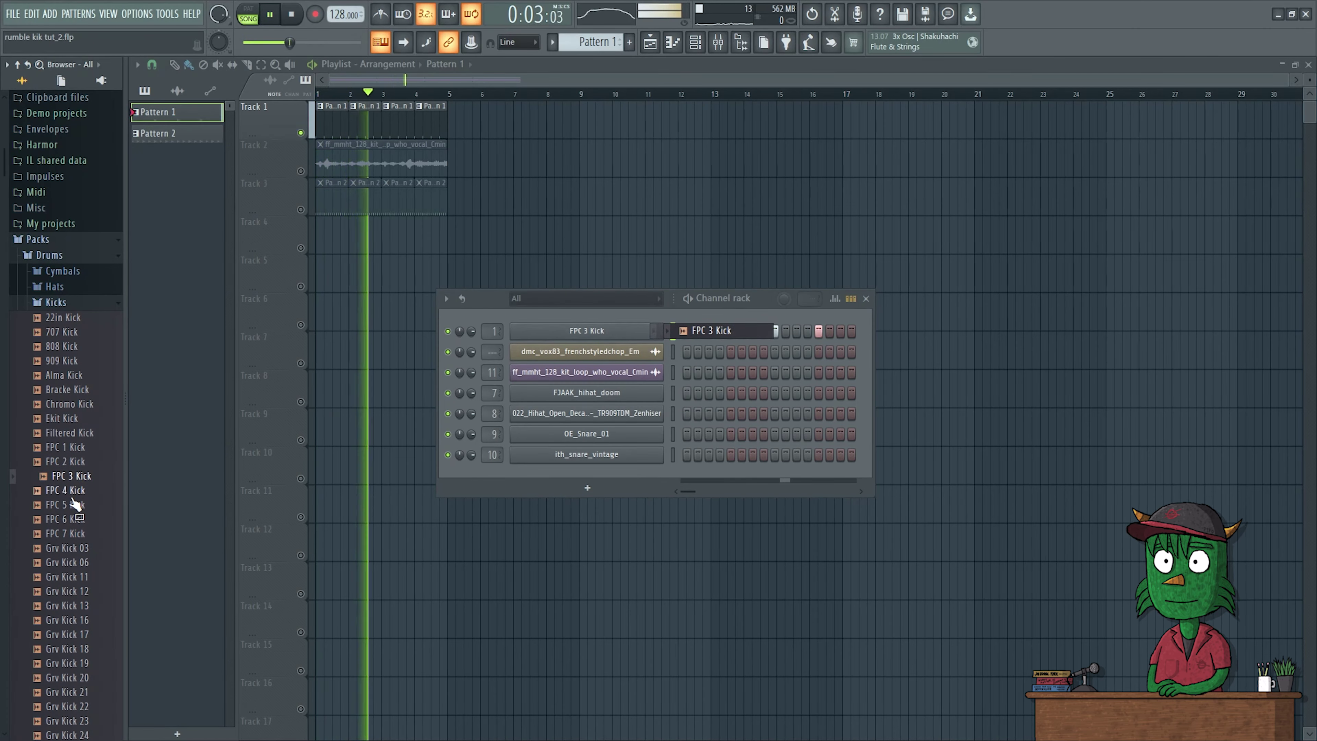
click(72, 503)
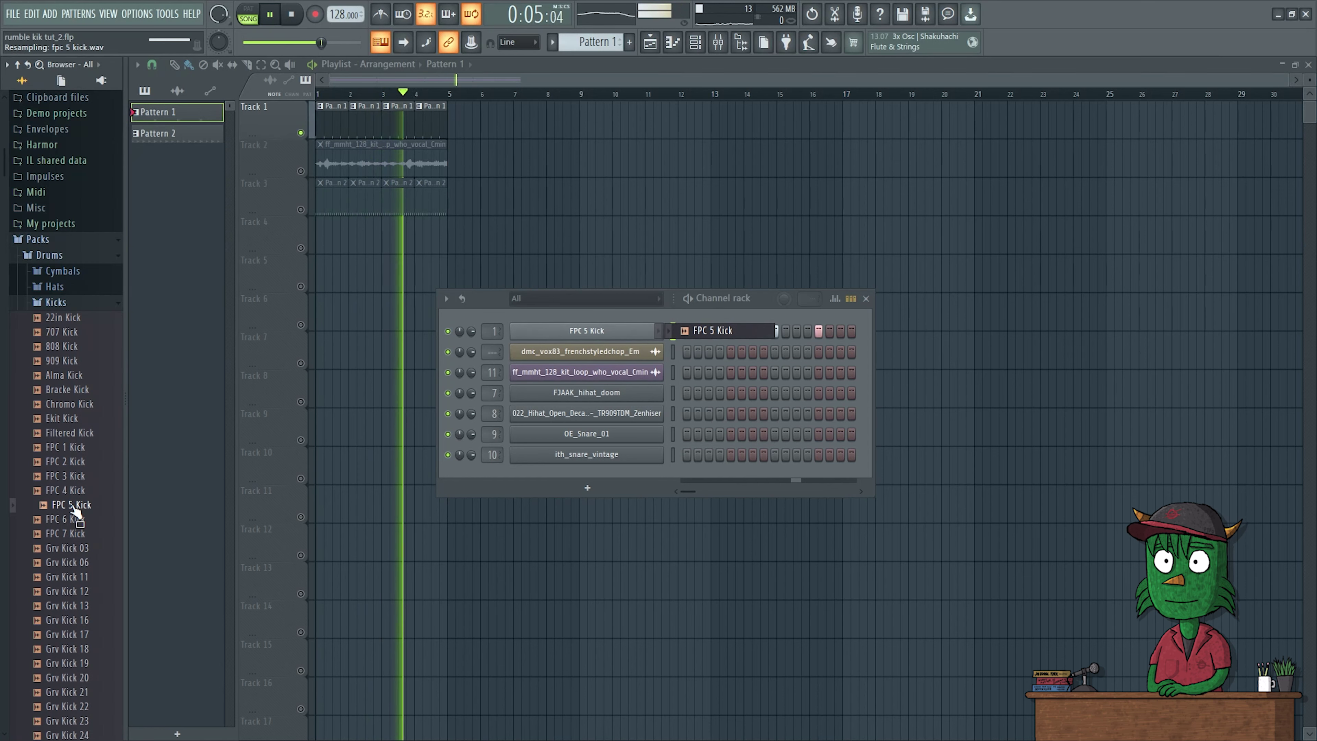
click(73, 620)
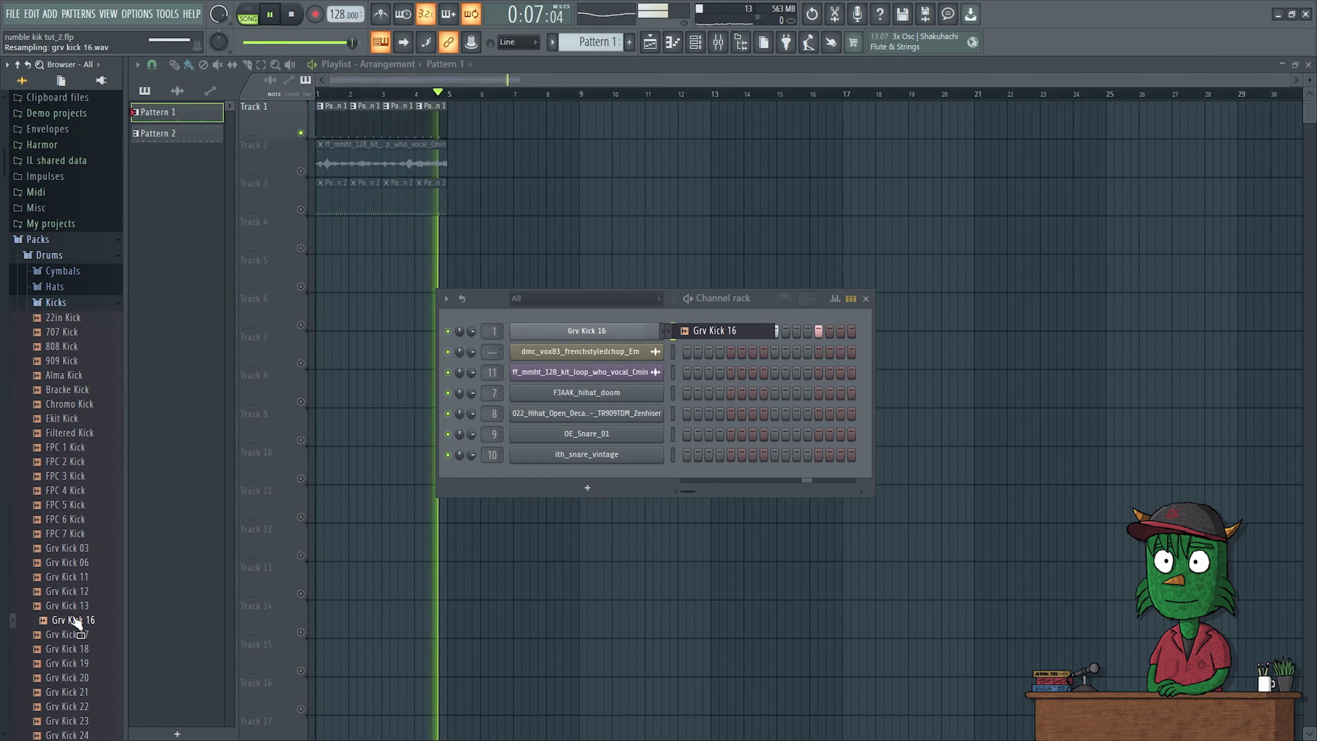
click(78, 476)
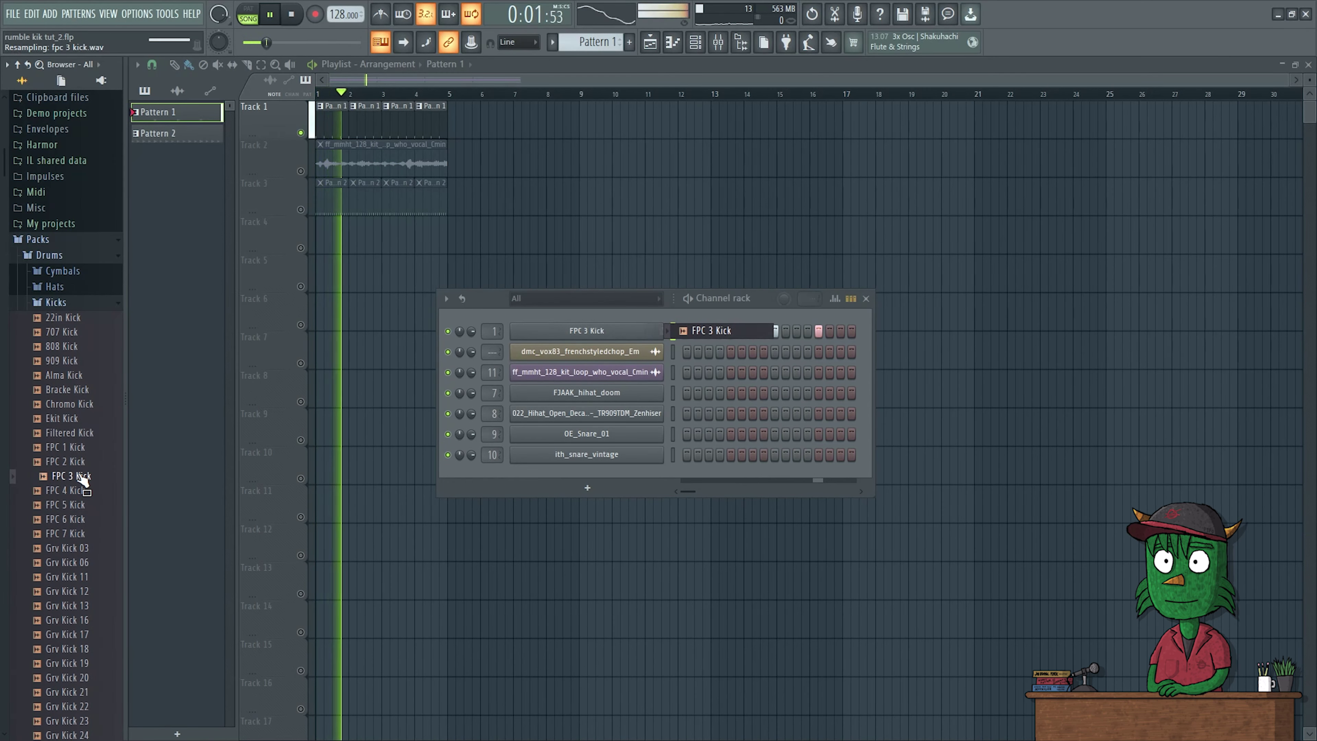
key(space)
Try Minimal Kick samples such as Minimal Kick 29 and Minimal Kick 26 in the kick channel during playback.
scroll(80, 477, down, 5)
scroll(78, 457, down, 10)
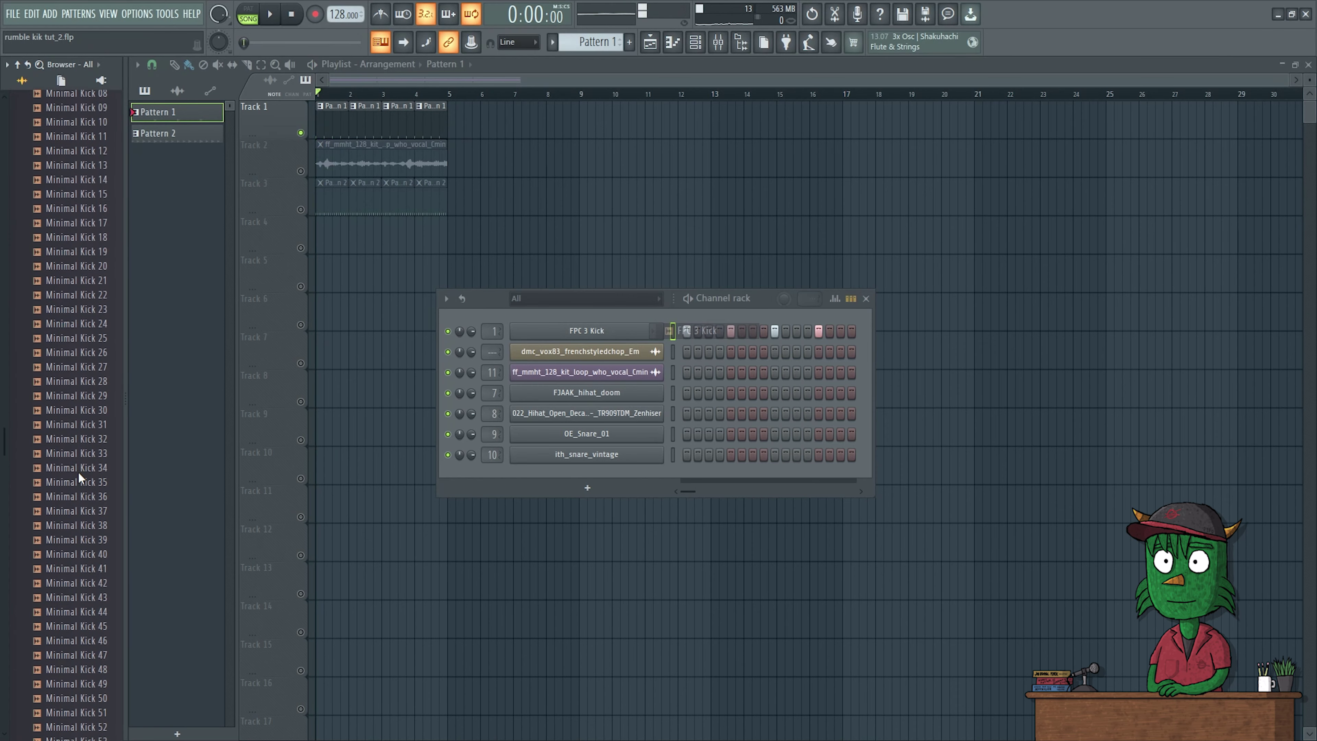
click(75, 420)
key(space)
click(78, 393)
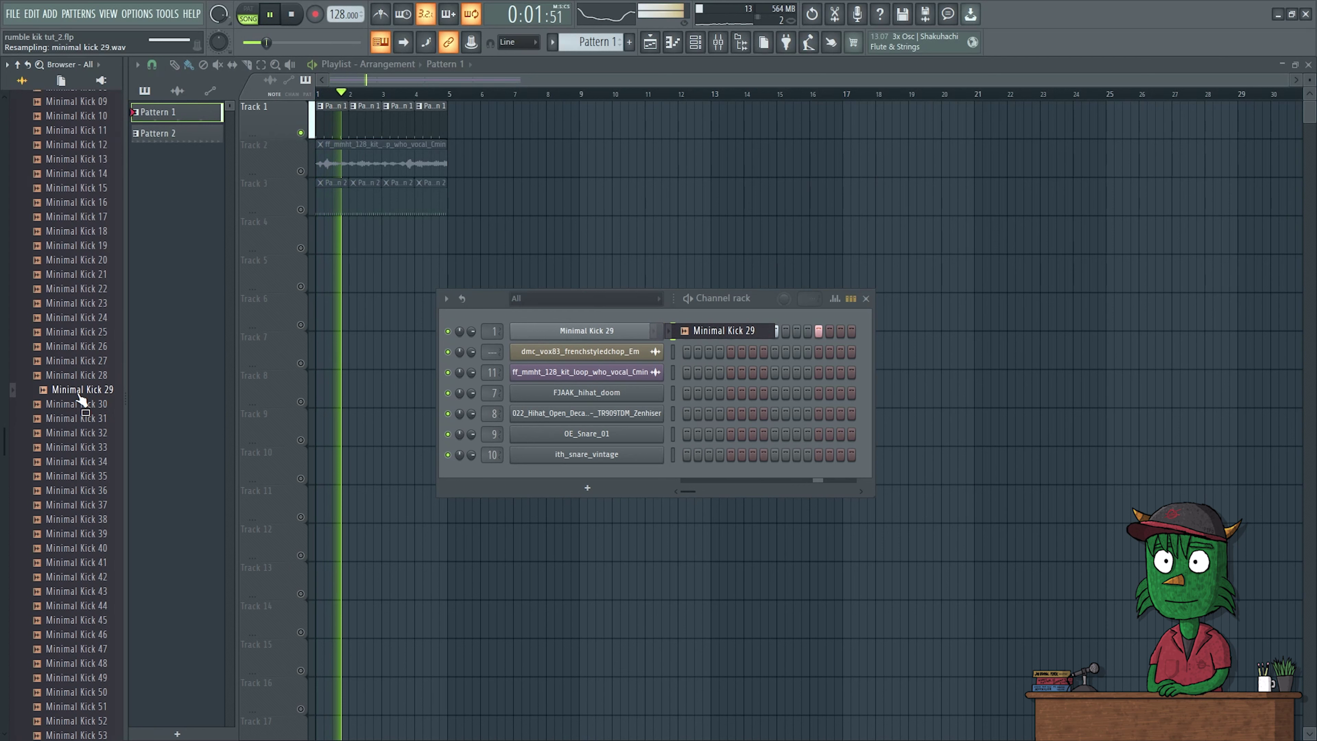
click(85, 375)
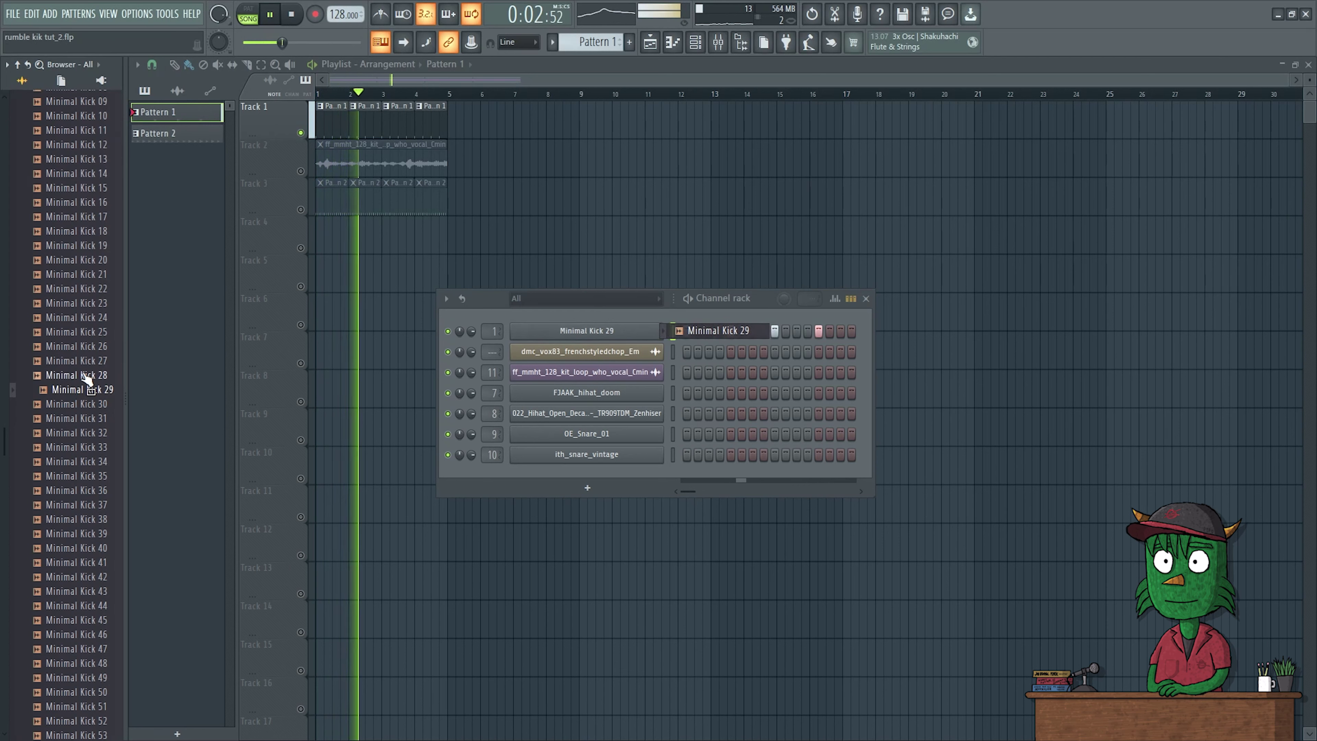
click(89, 347)
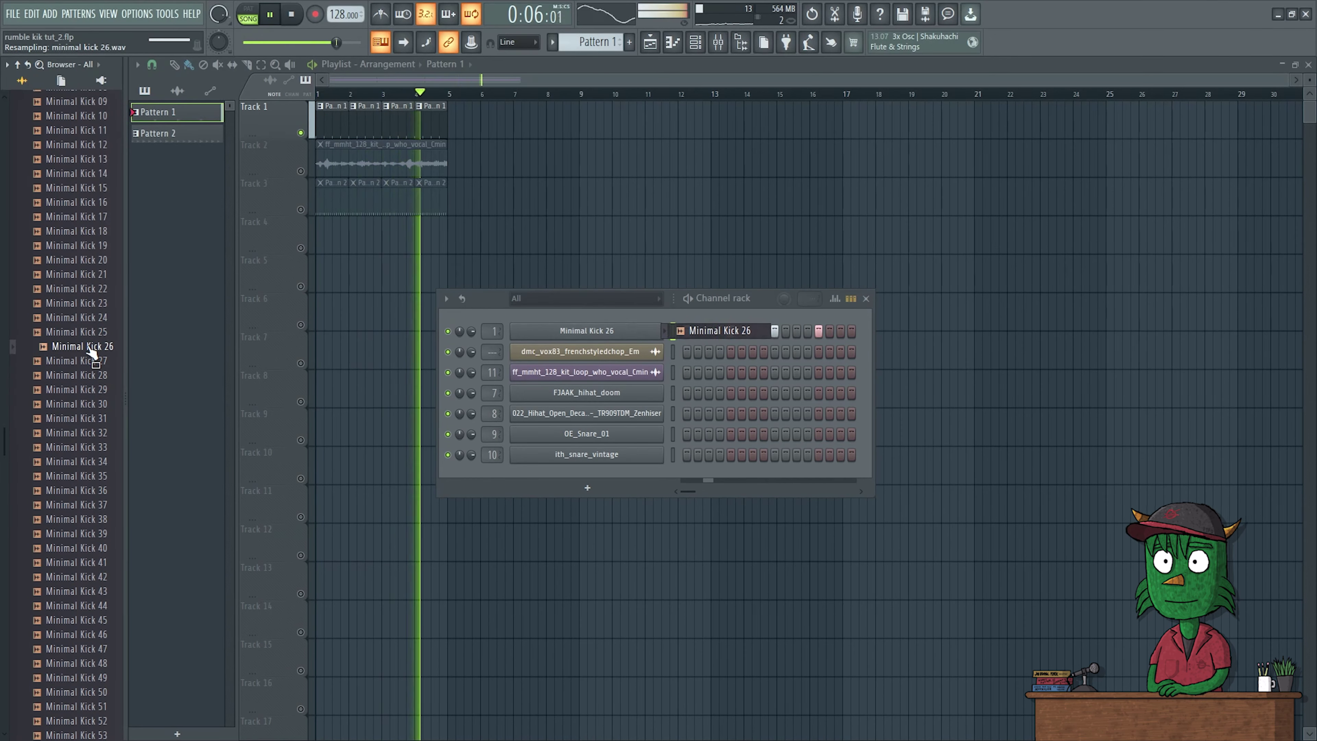
key(space)
Try Minimal Kick 07 and other low-numbered Minimal Kick samples in the kick channel during playback.
scroll(92, 353, up, 2)
scroll(92, 353, up, 4)
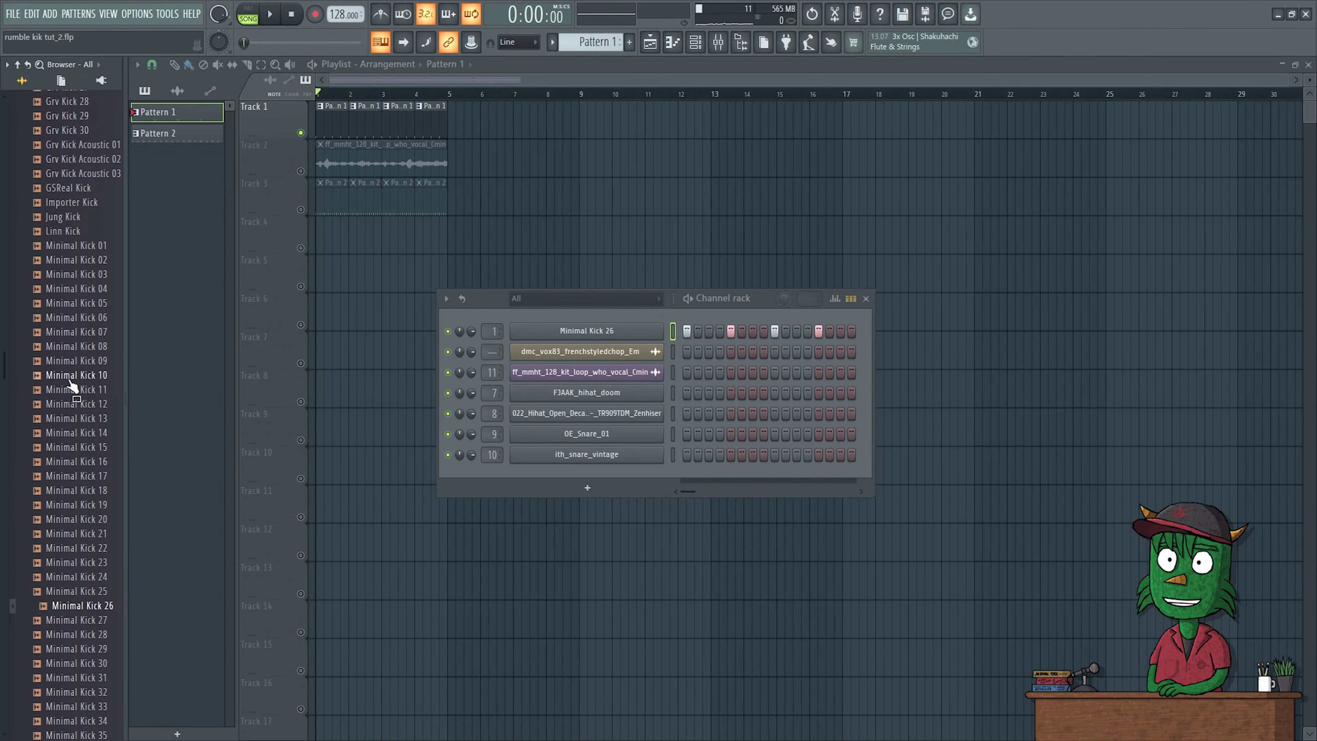
click(77, 361)
key(space)
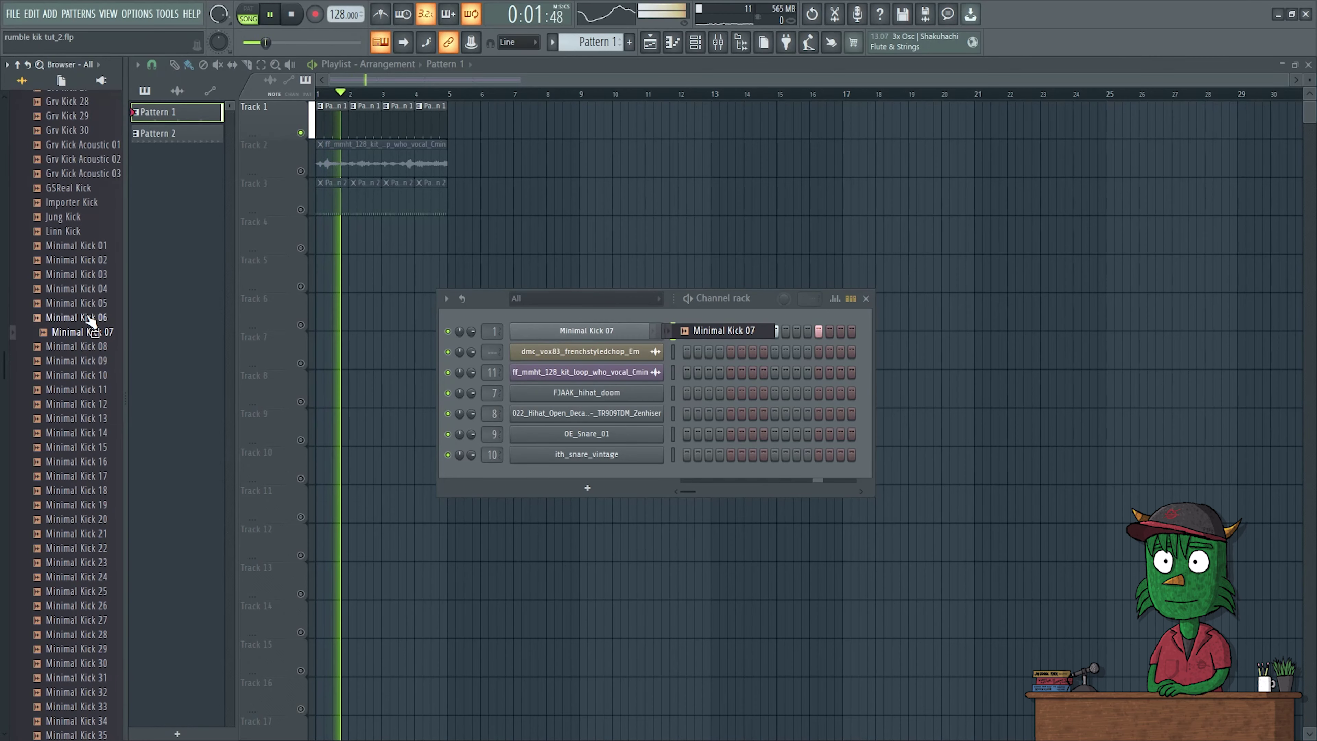
click(90, 295)
click(87, 279)
scroll(88, 286, up, 14)
key(space)
Compare FPC 4, FPC 5 and FPC 3 Kick during playback, and load FPC 2 Kick into the kick channel.
click(79, 403)
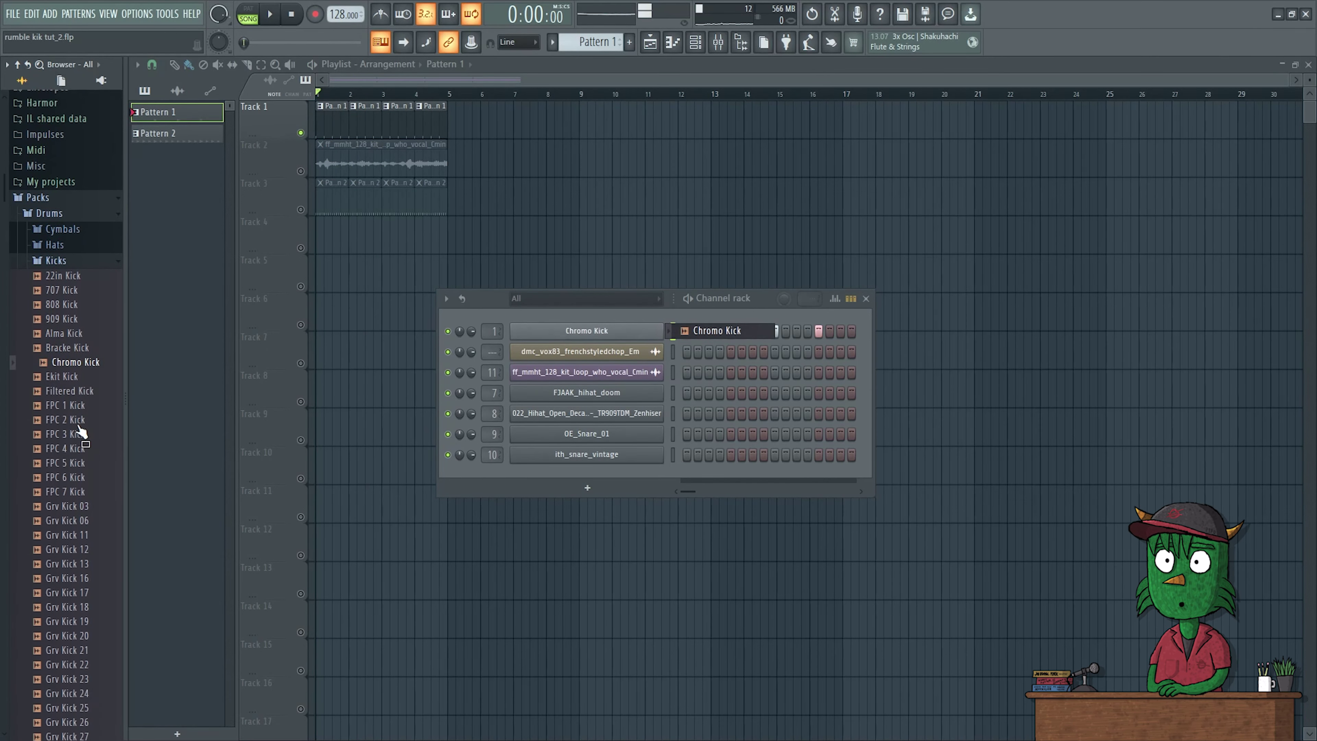
key(space)
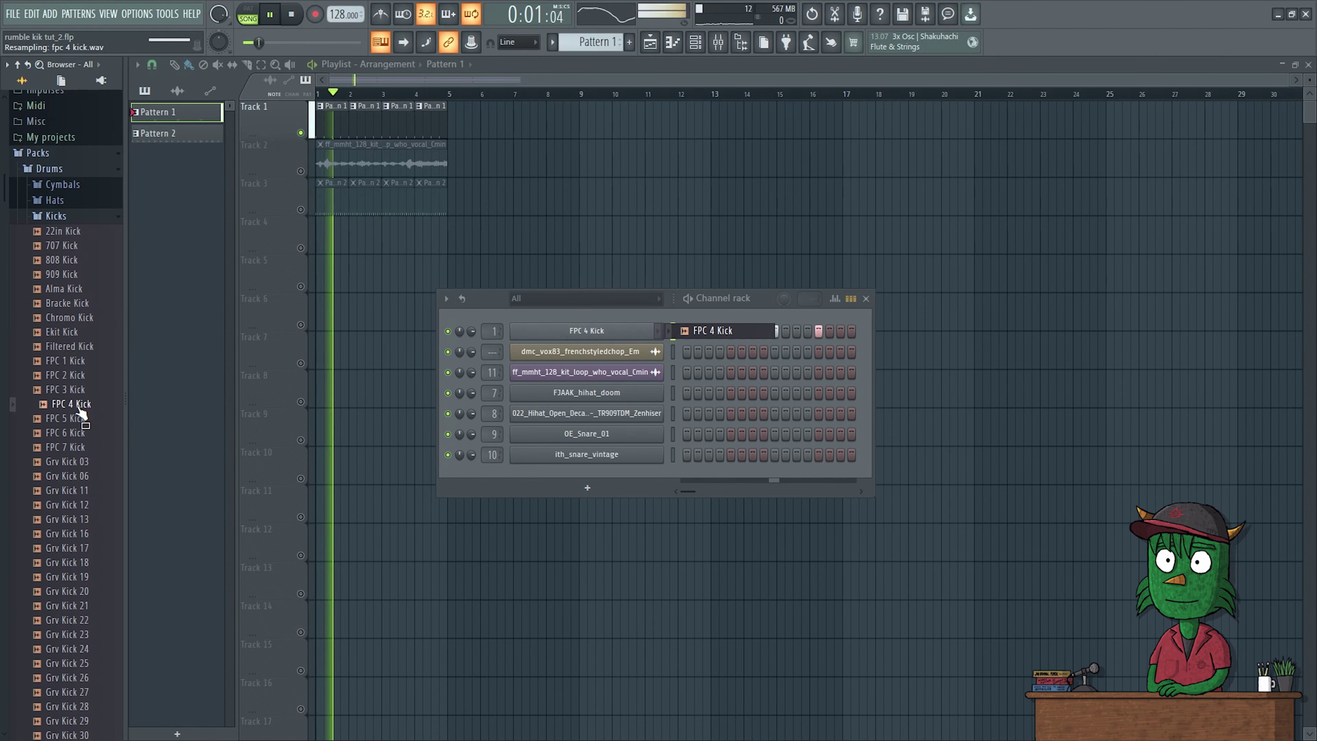
click(82, 420)
click(80, 433)
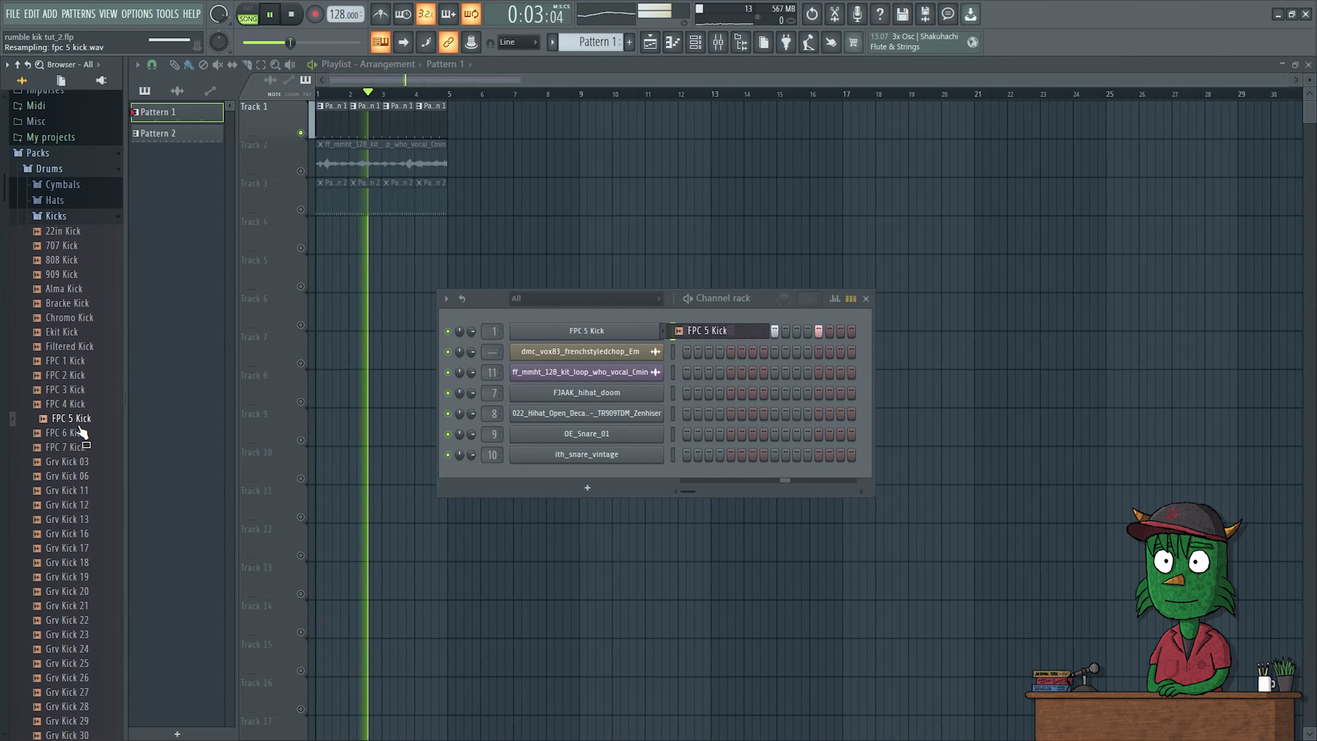
click(83, 390)
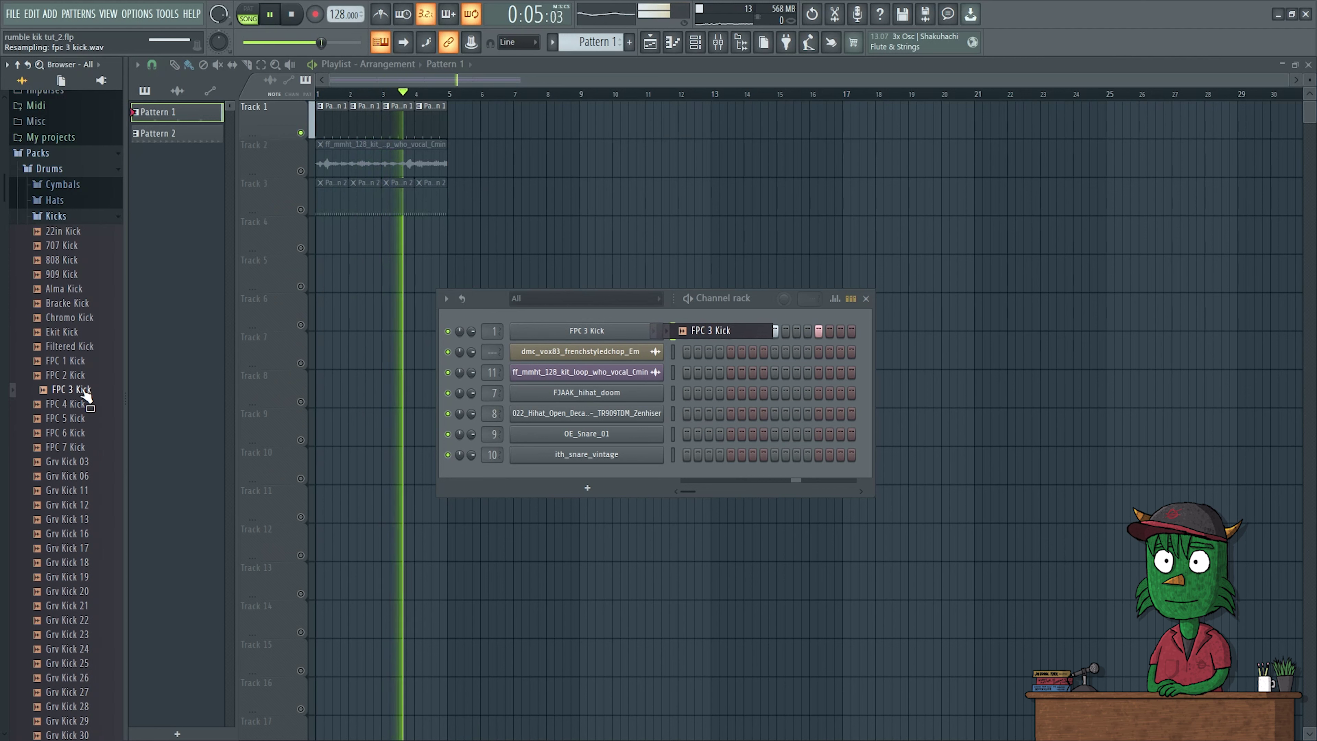
click(83, 375)
key(space)
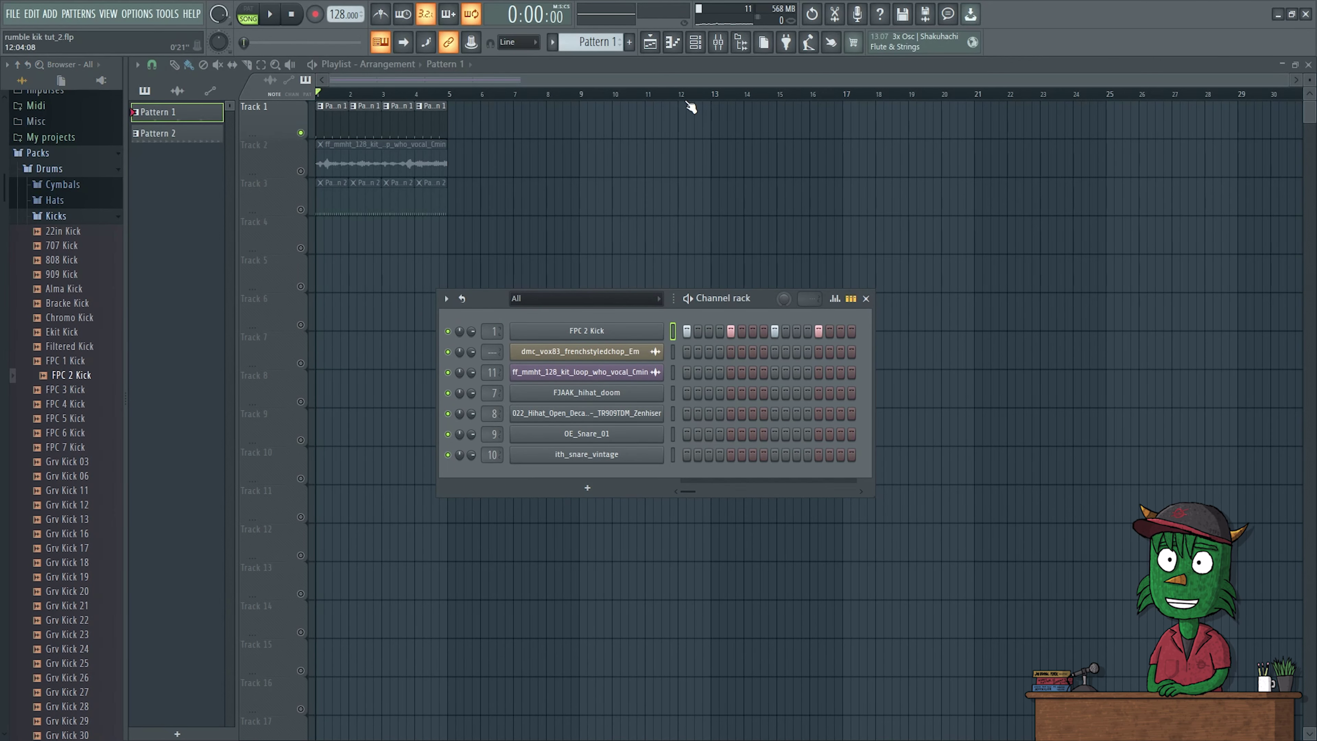
Open the mixer, reposition it, and play the song briefly to check the kick's signal on Insert 1.
click(717, 42)
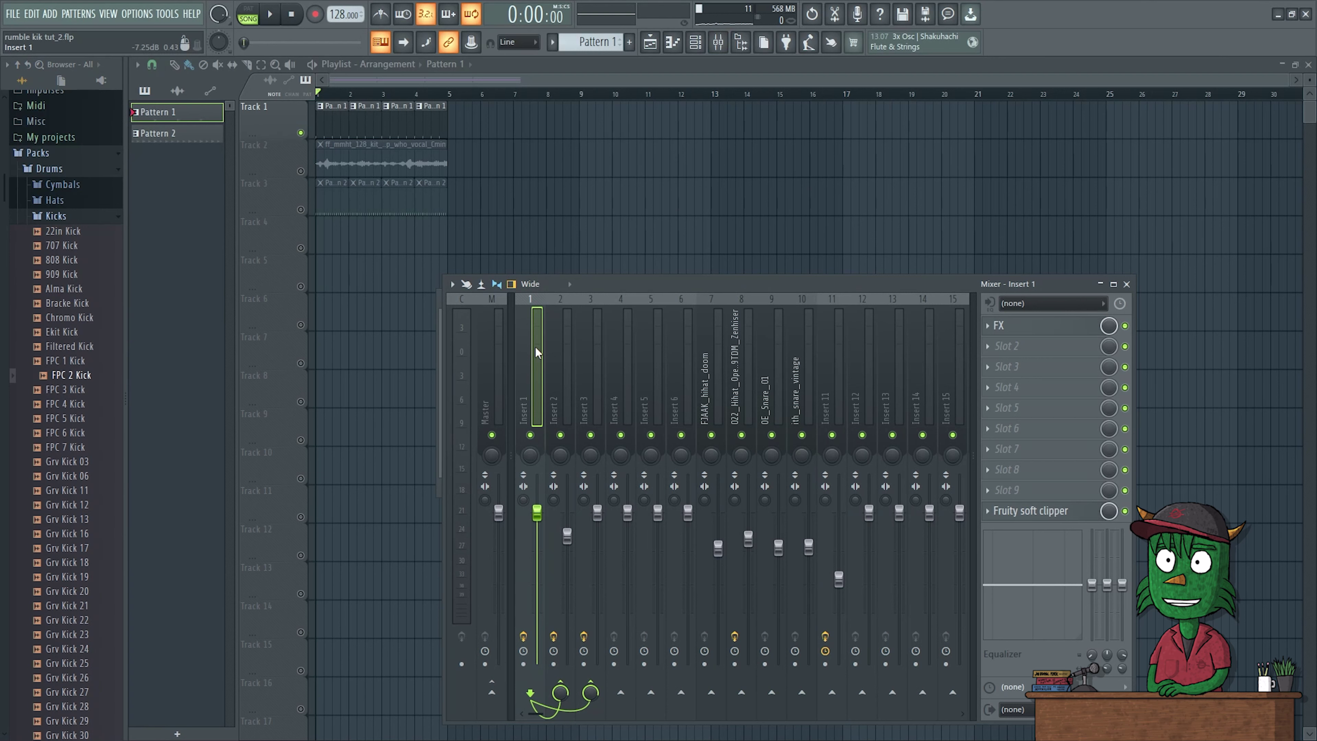
drag(607, 283, 594, 162)
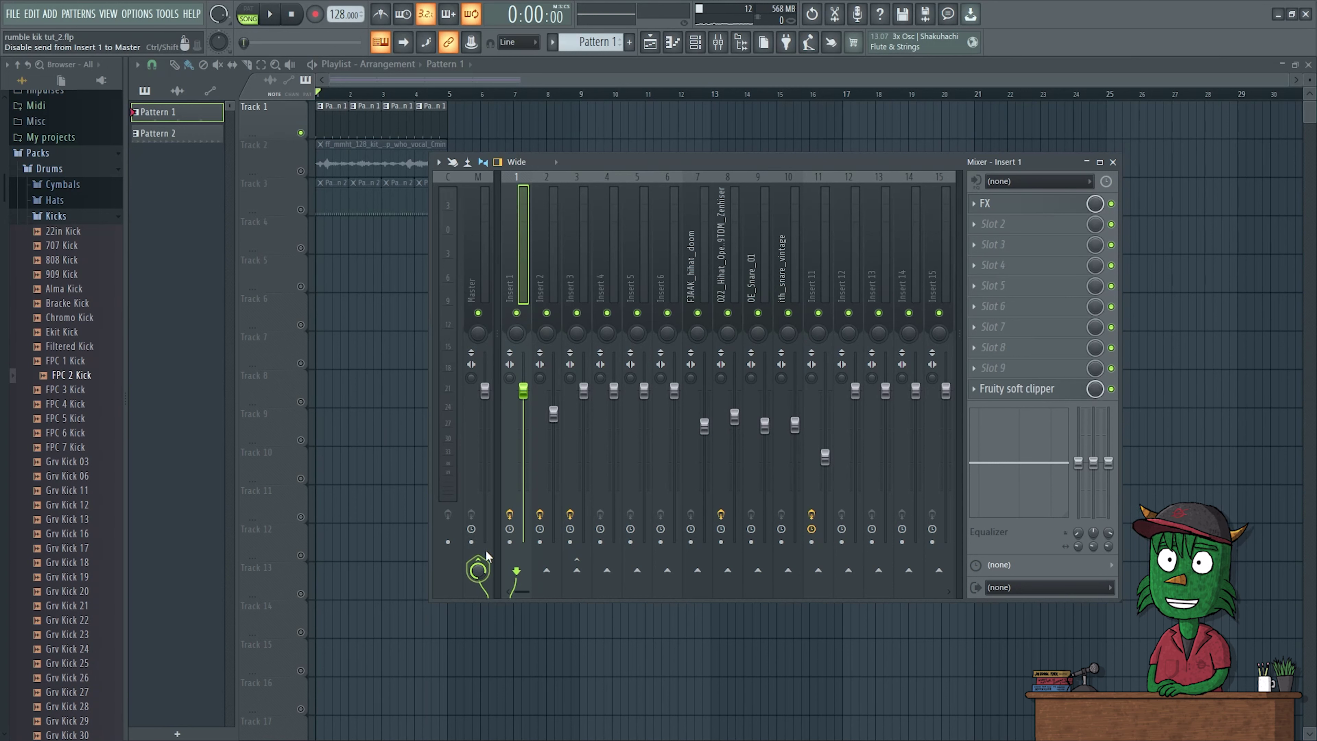
key(space)
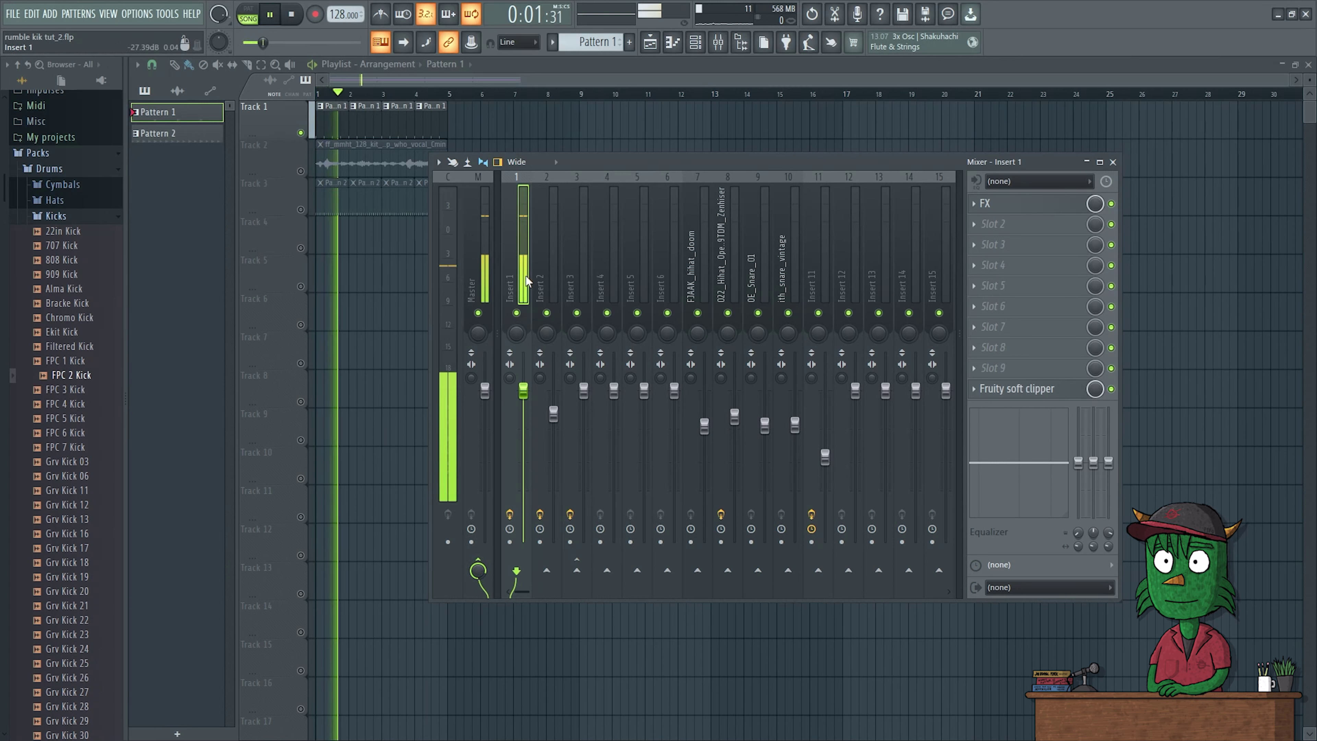
key(space)
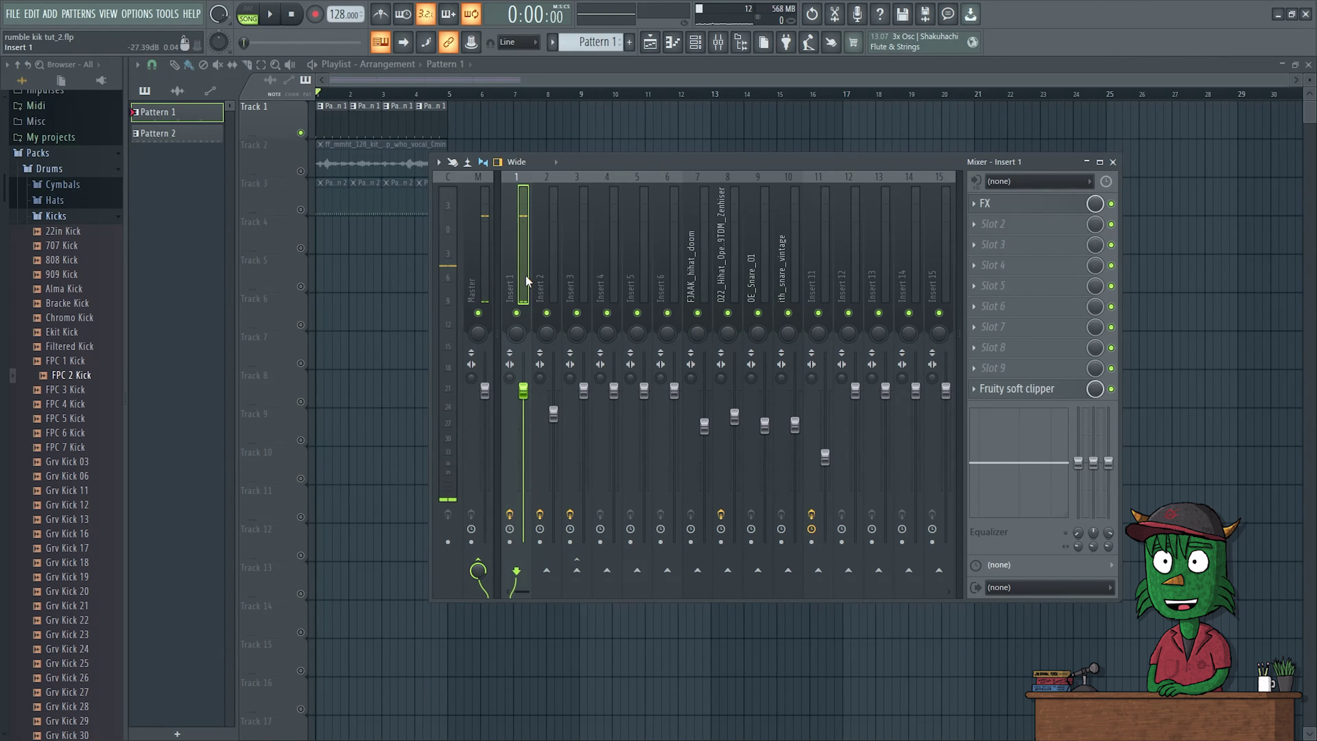
Open the FX Effector plugin on Insert 1 with the Distort effect and set its X parameter to 7.0.
click(1032, 206)
drag(391, 196, 682, 220)
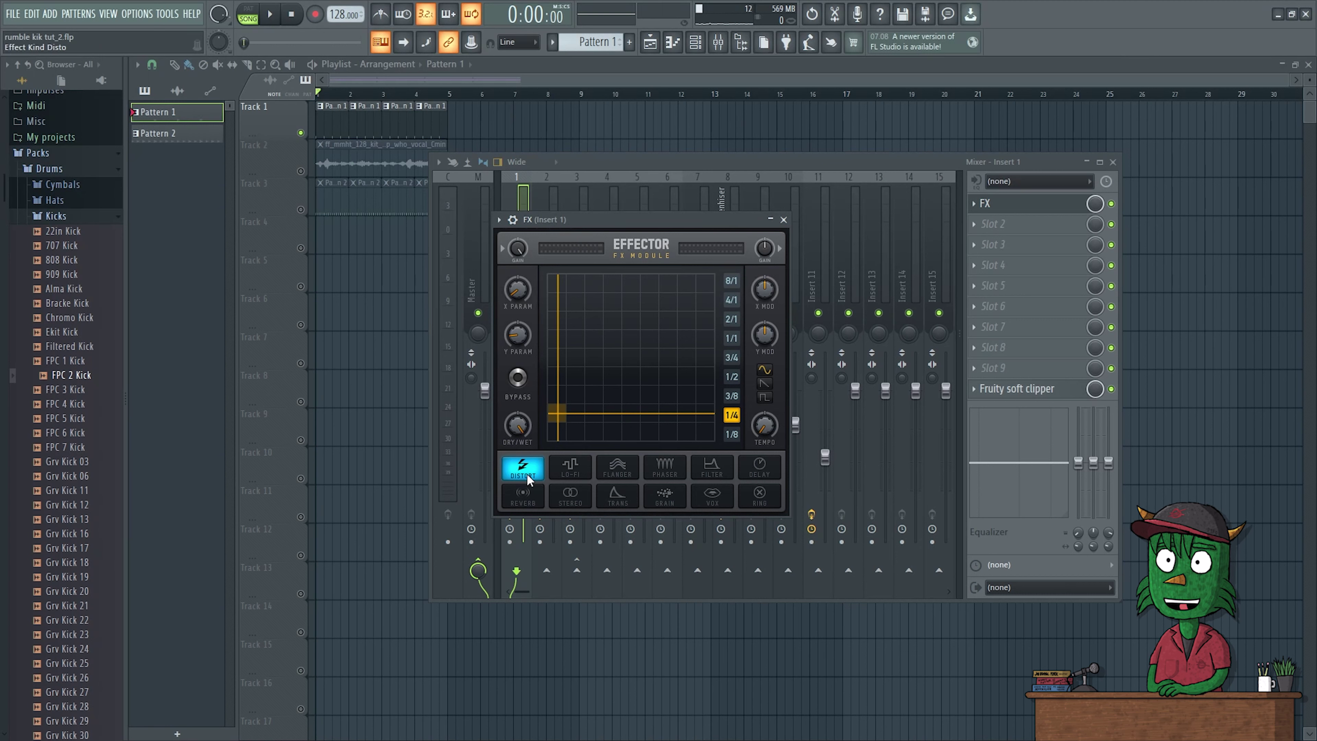
drag(566, 420, 557, 413)
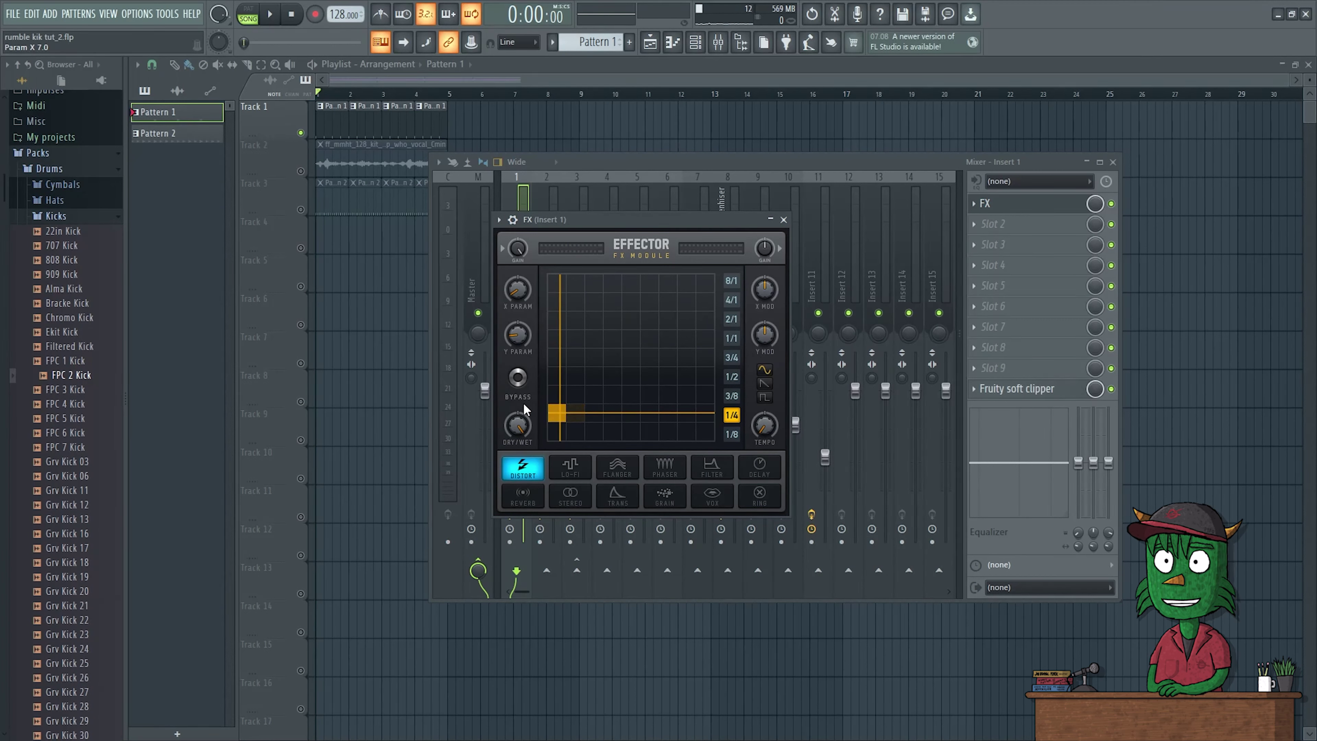
Compare the kick with the Effector distortion active and bypassed during playback, leave it active, and close the plugin.
key(space)
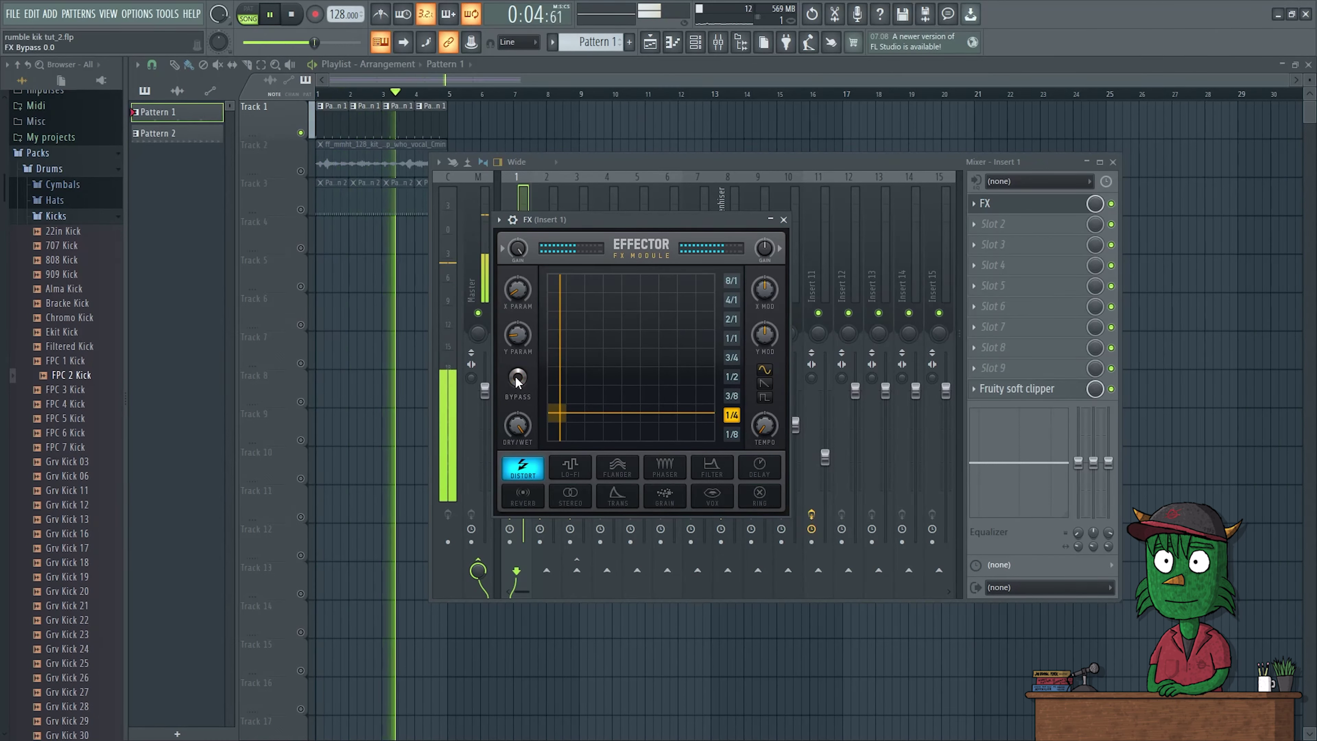
key(space)
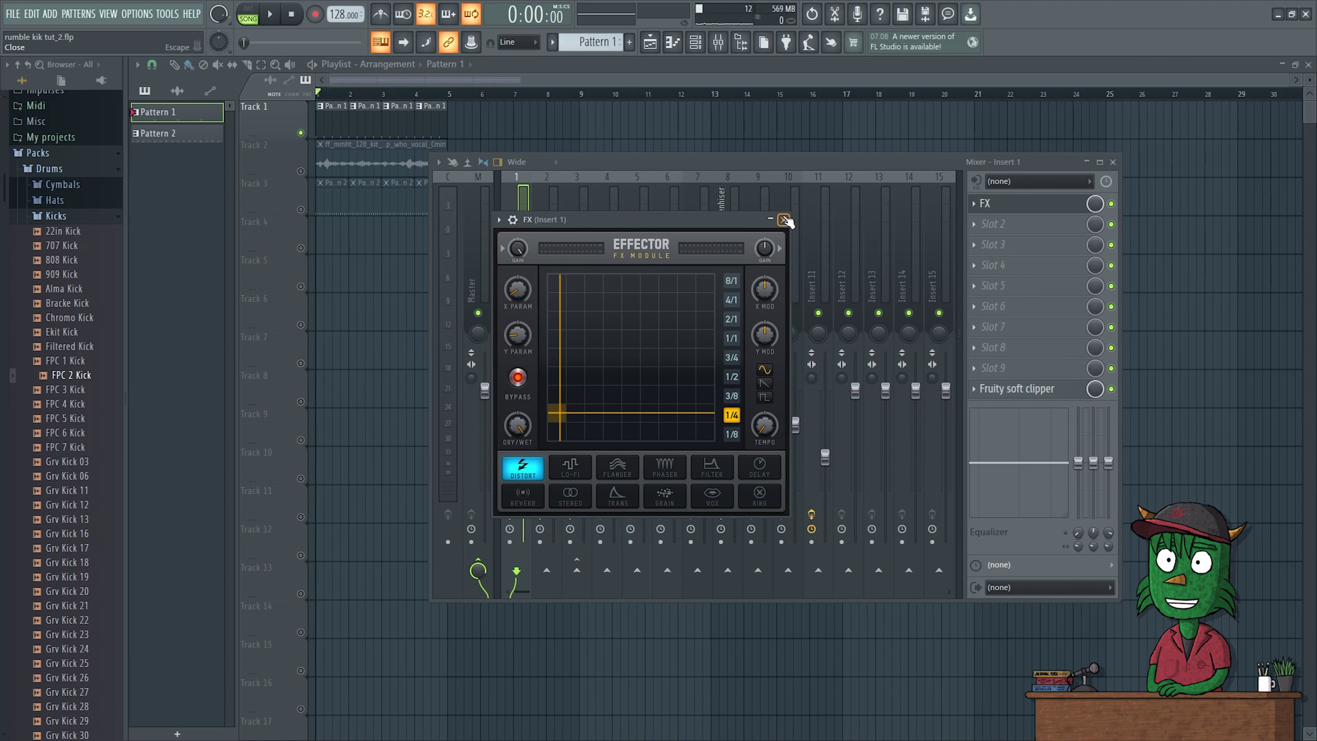
key(space)
click(516, 378)
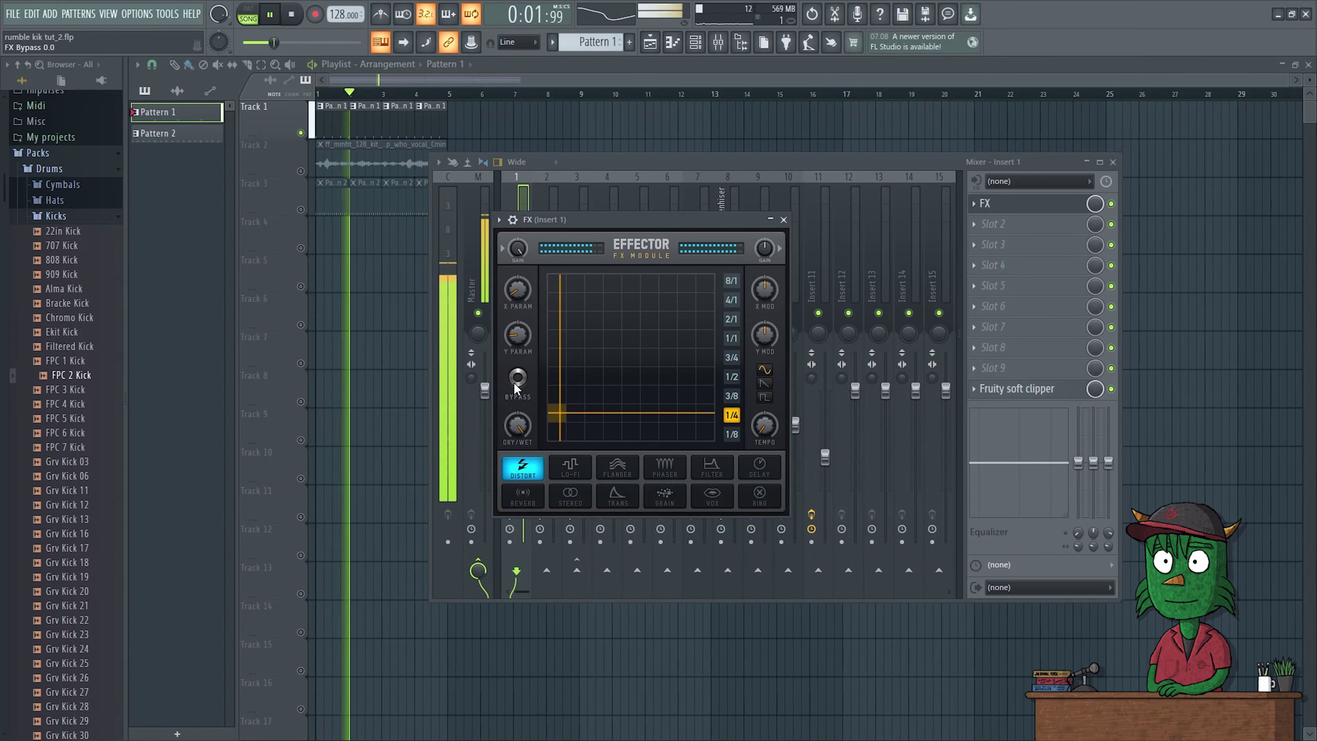
key(space)
key(Escape)
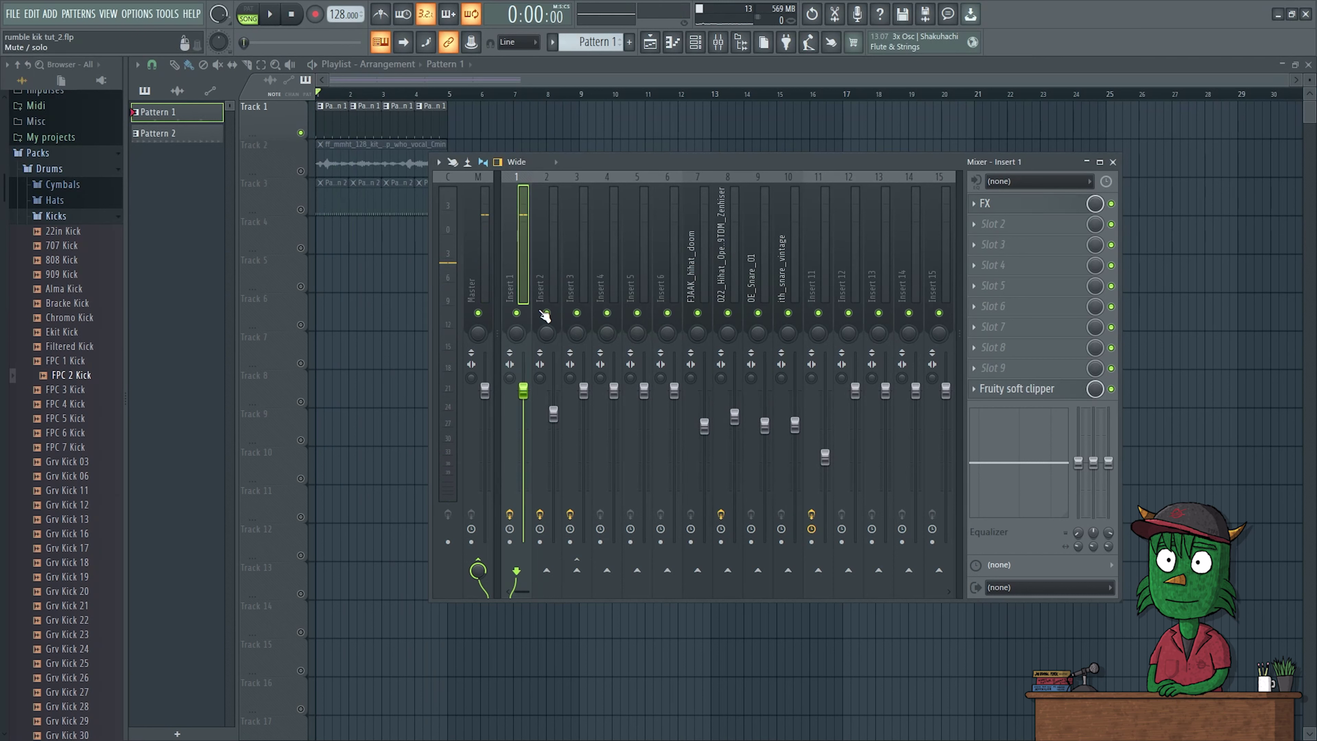
Route Insert 1 to Insert 2 instead of the Master, and rename Insert 2 as "rumble send".
click(549, 571)
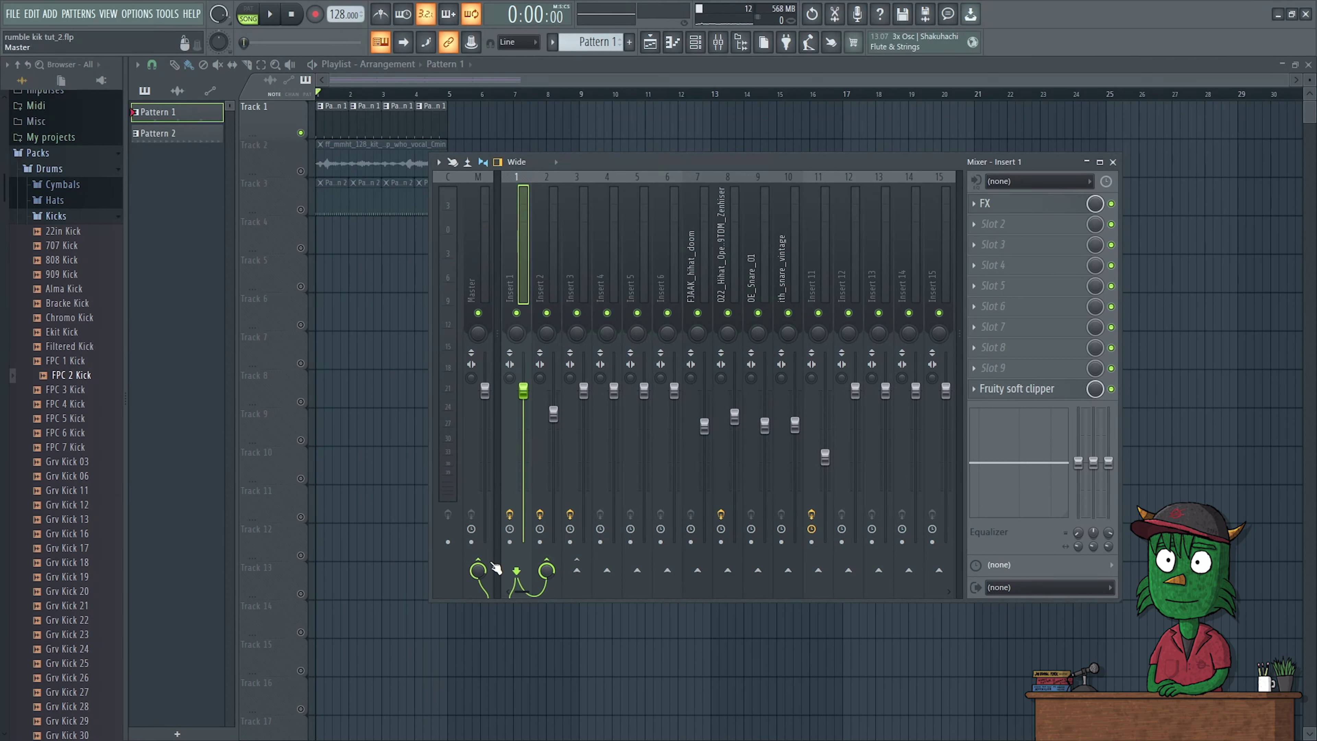
click(481, 562)
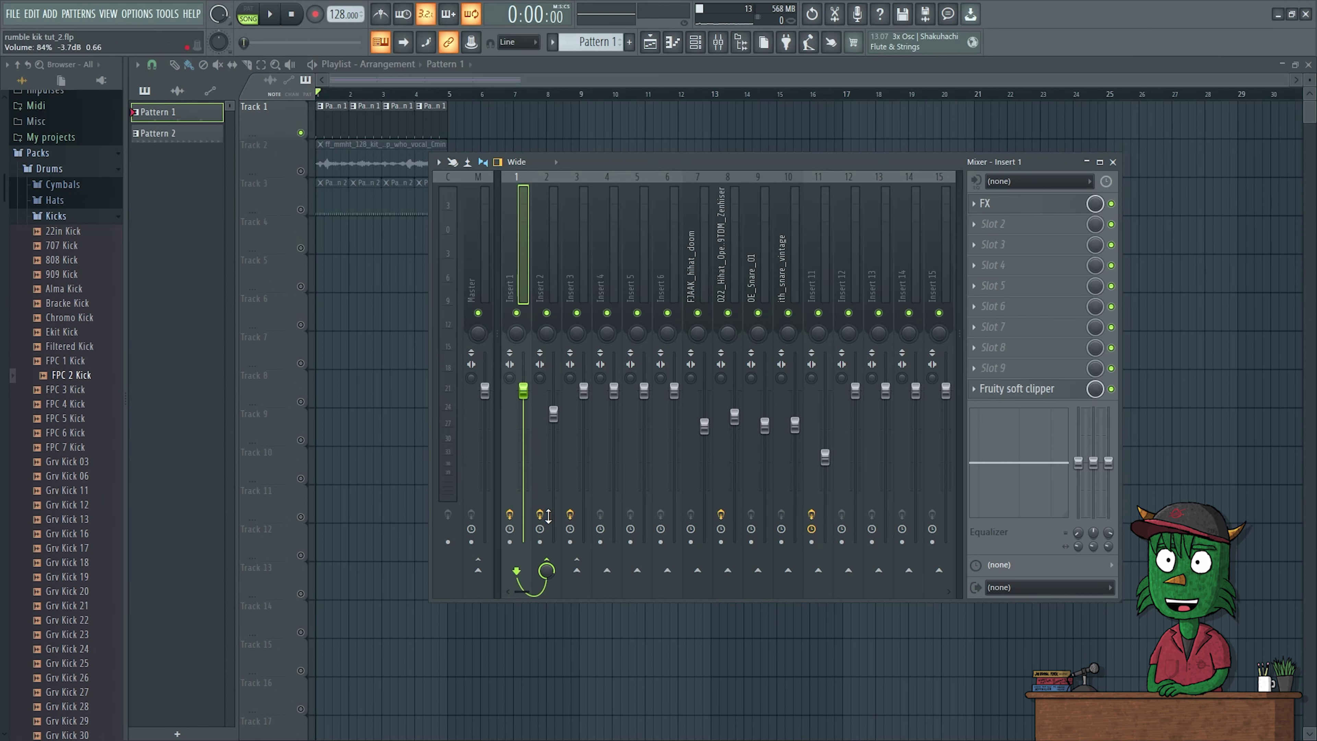
click(552, 258)
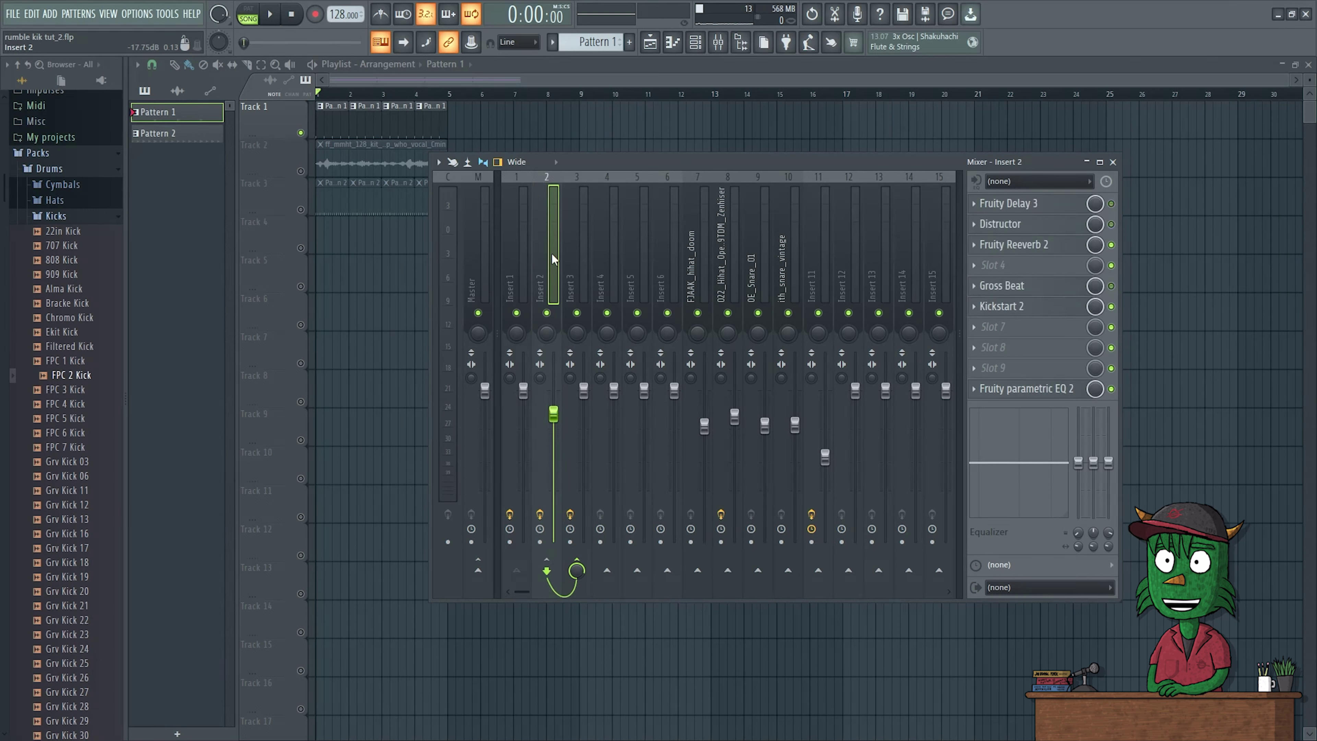
right_click(552, 258)
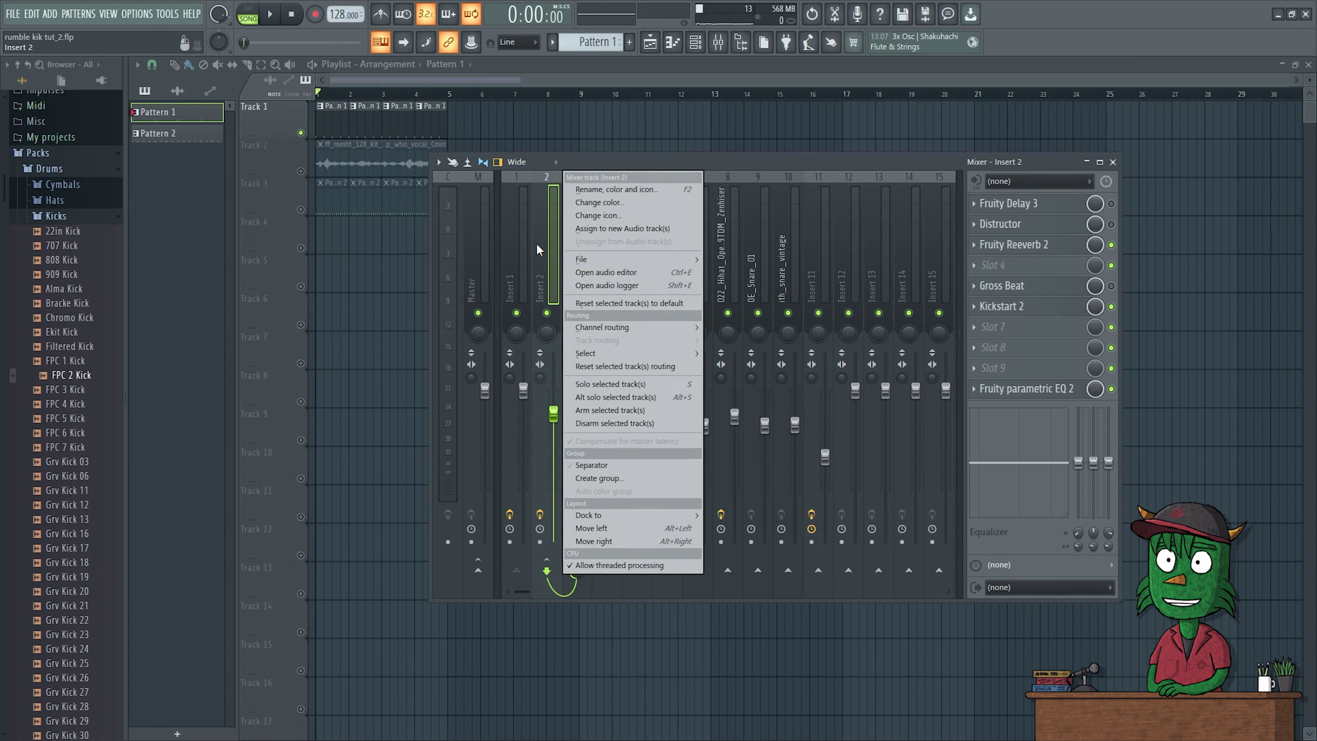
click(590, 192)
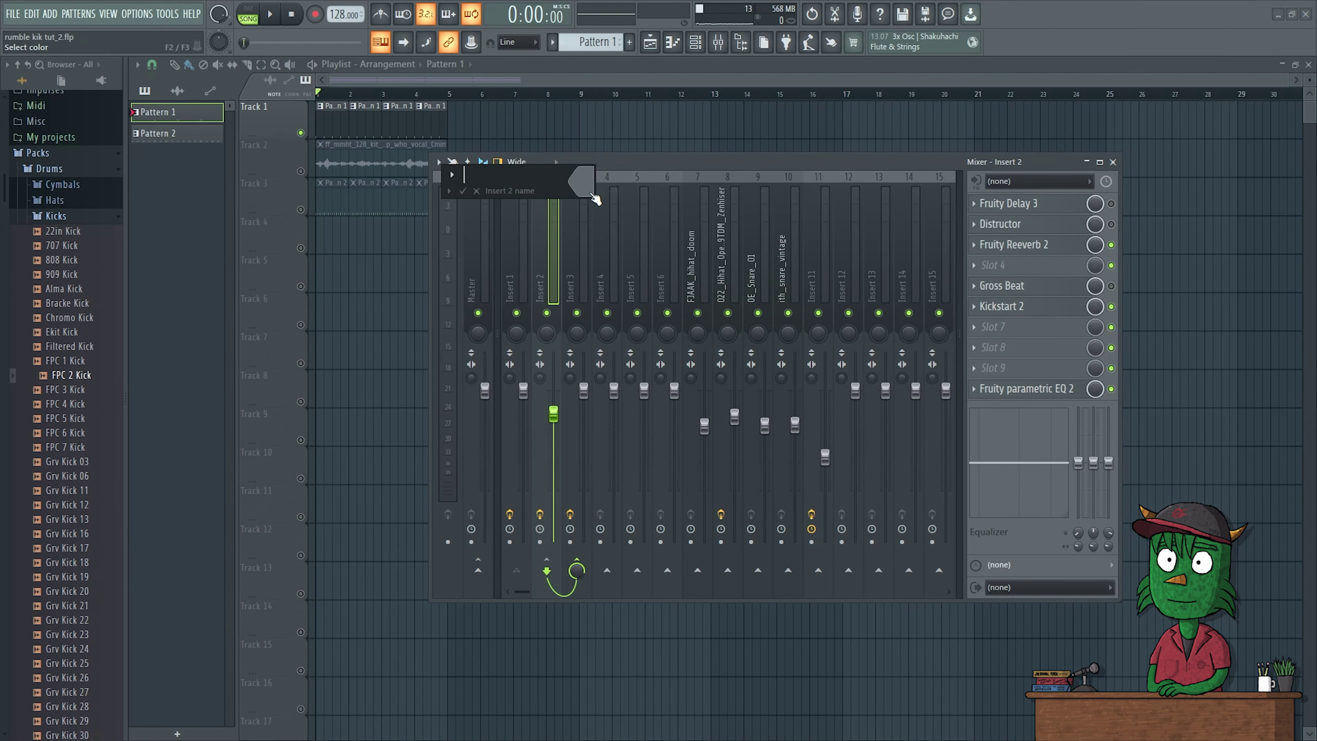
text(rumble se)
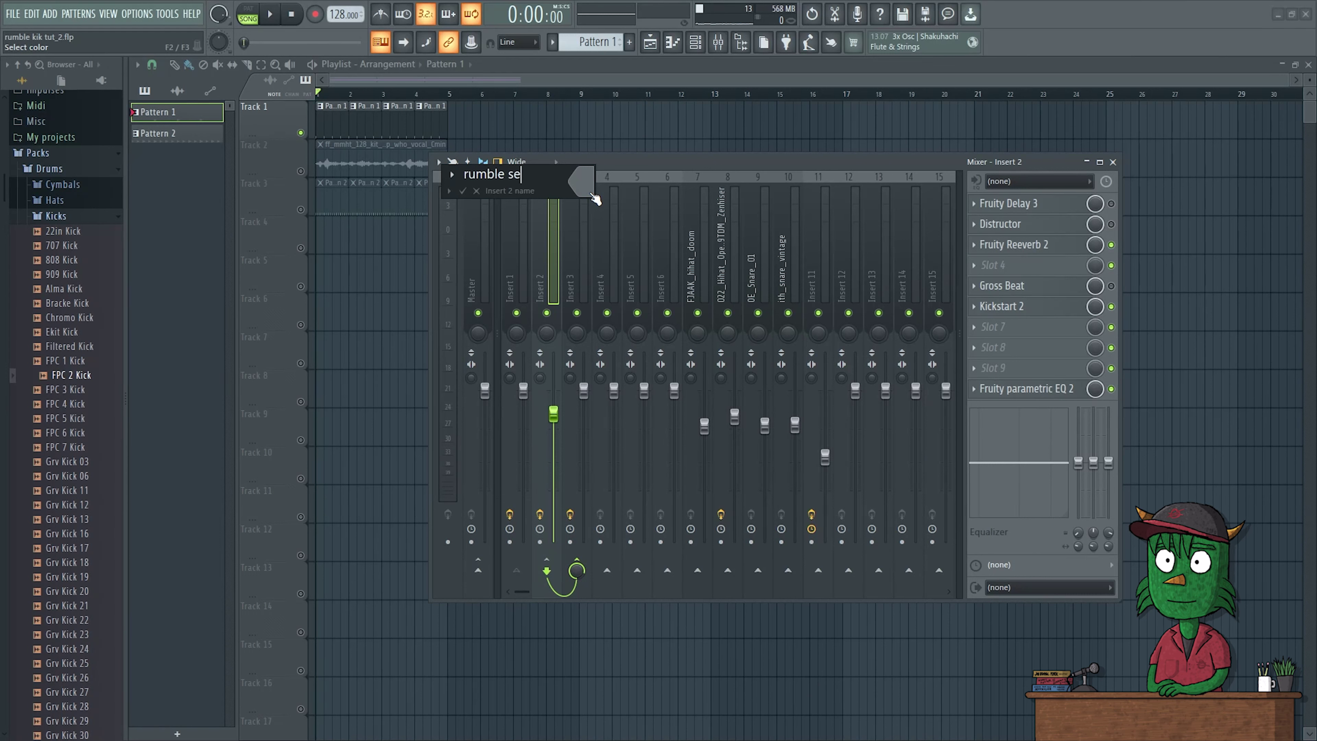
text(nd)
key(Return)
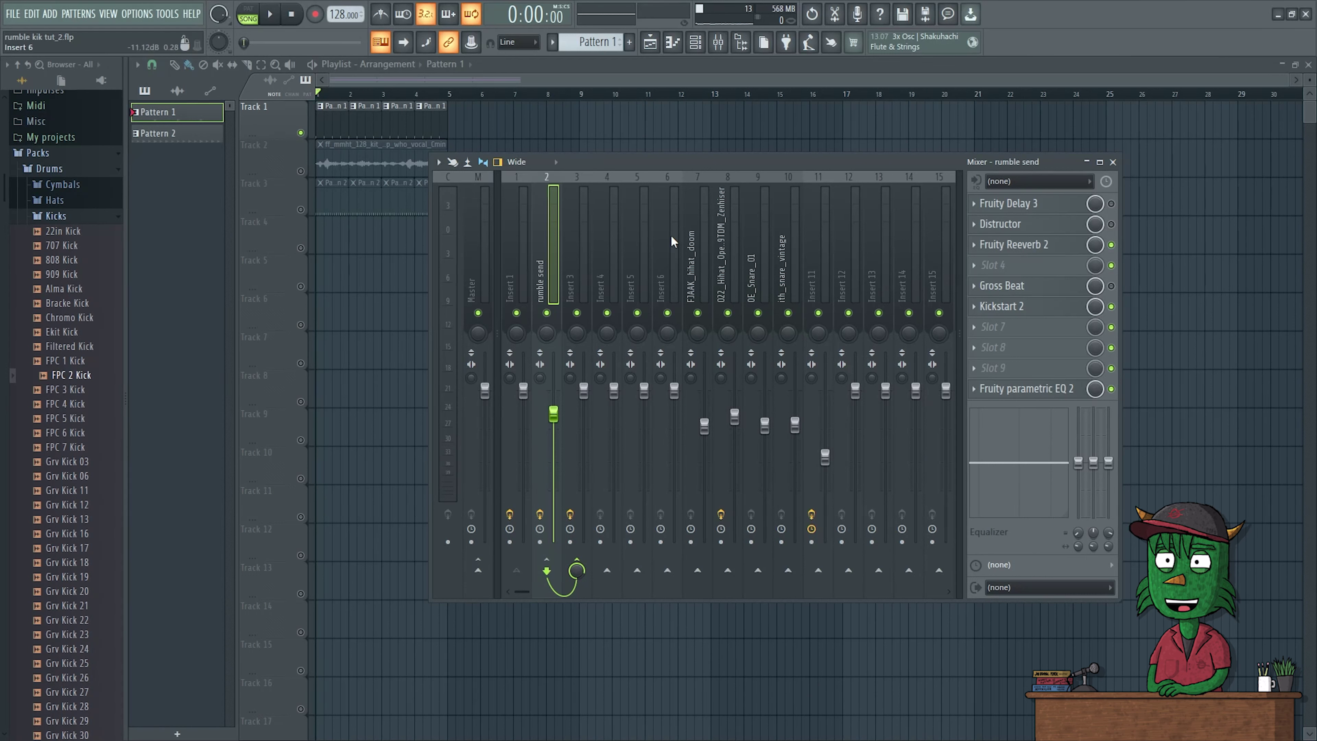
Play the song in short bursts to hear the kick through the rumble send track.
key(space)
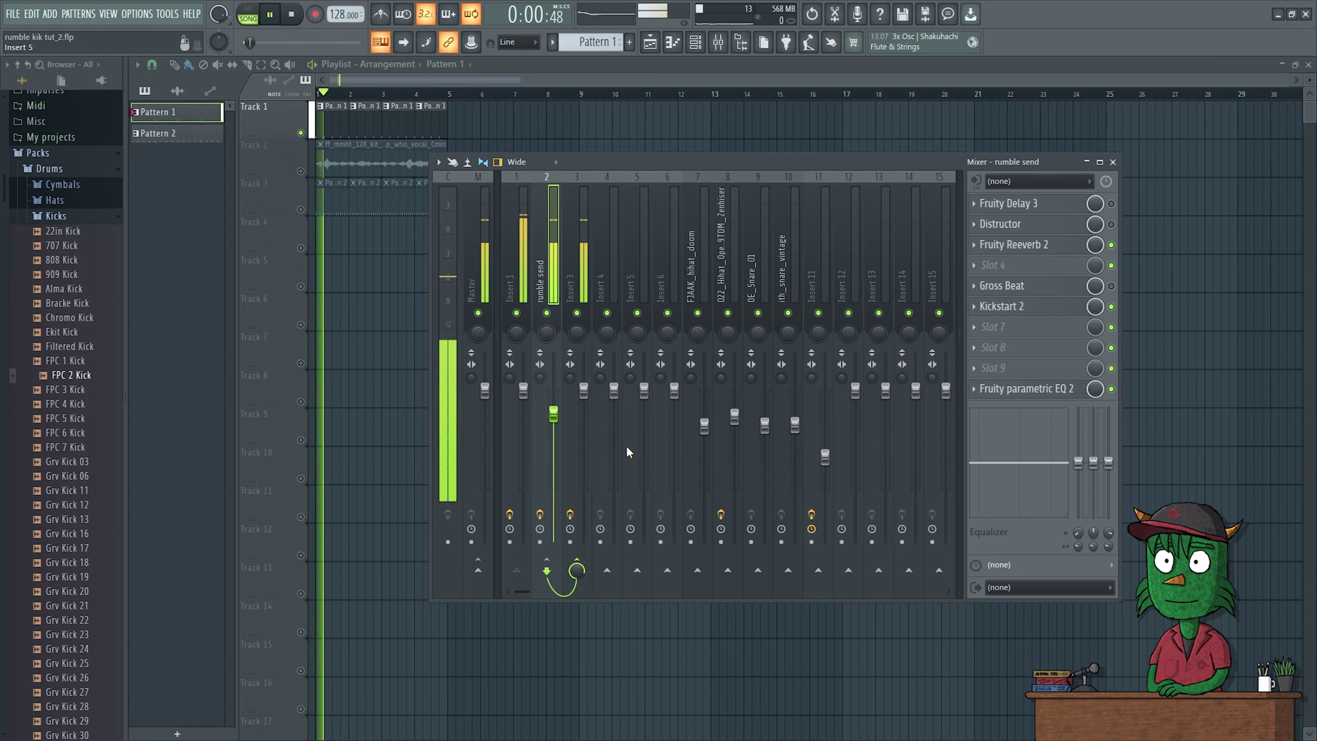
key(space)
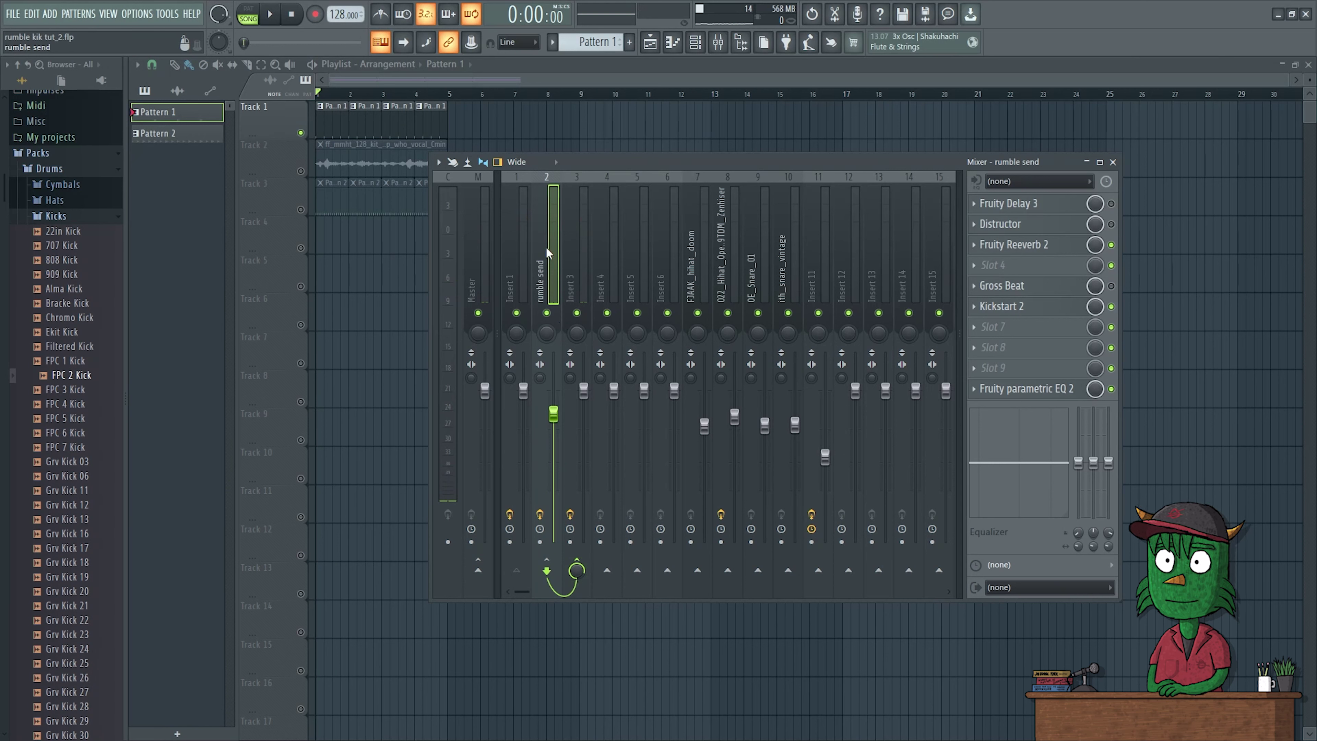
key(space)
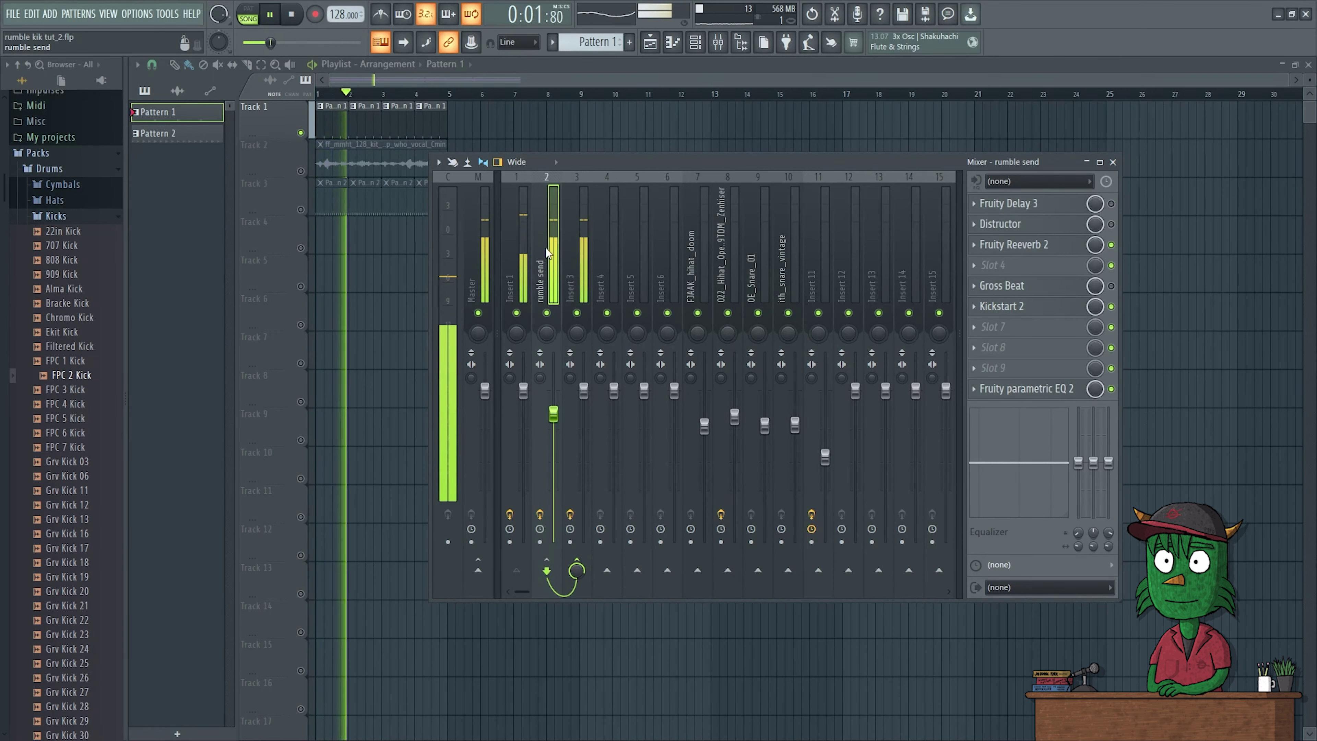
key(space)
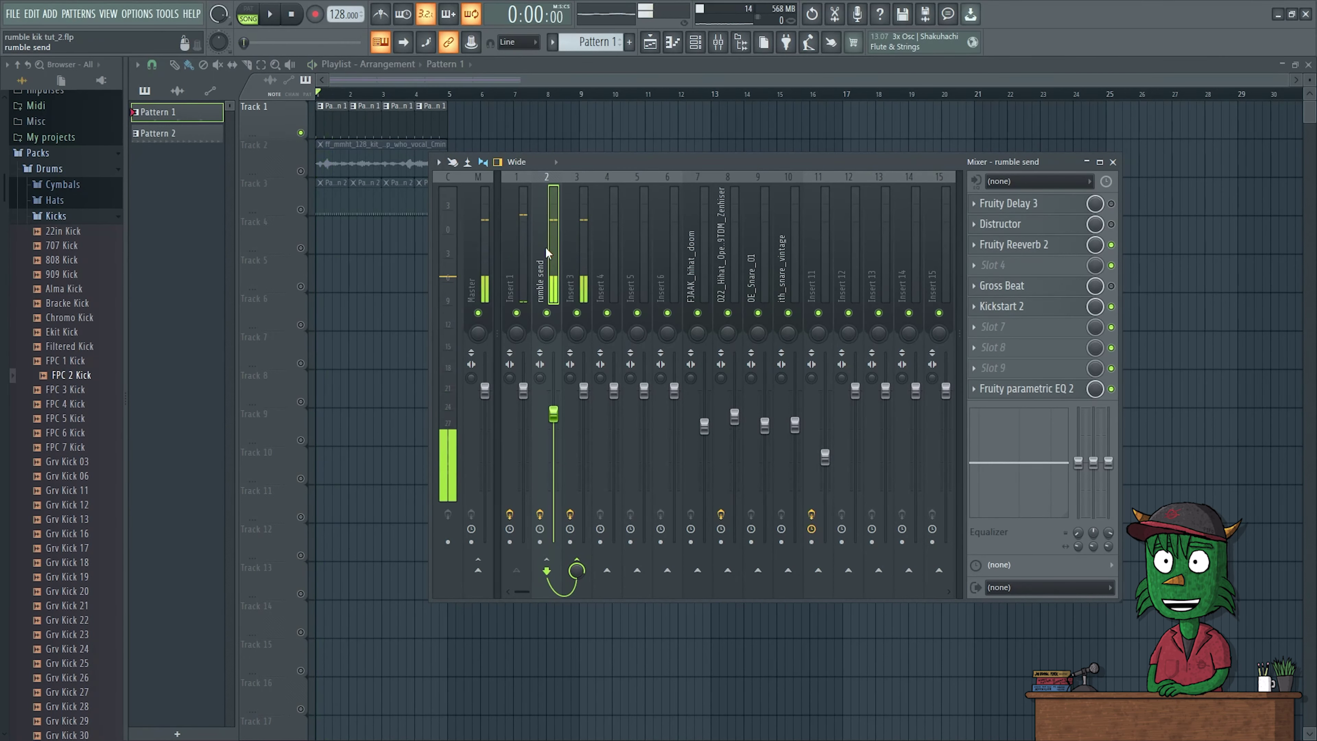
Set the decay time of the rumble send's Fruity Reeverb 2 to 1.5 sec, auditioning it in playback, and close the plugin.
click(1024, 246)
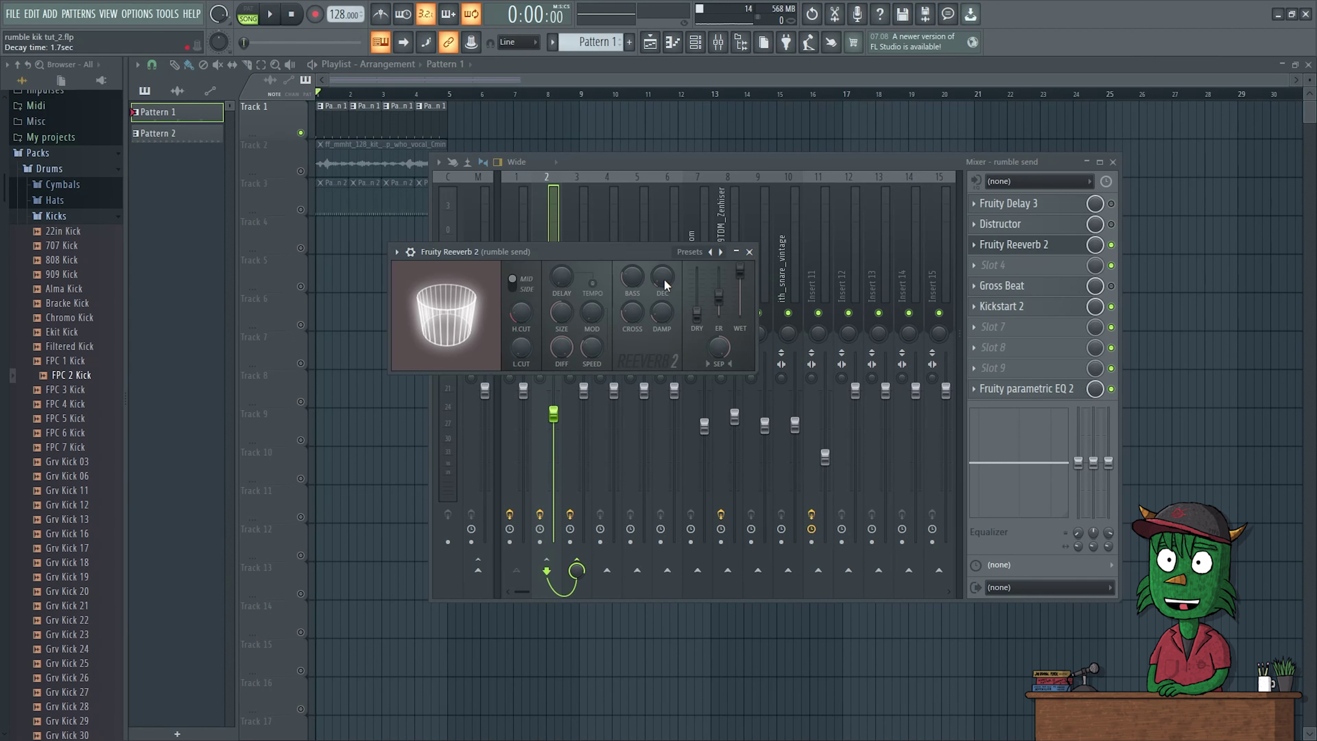
drag(663, 278, 663, 265)
key(space)
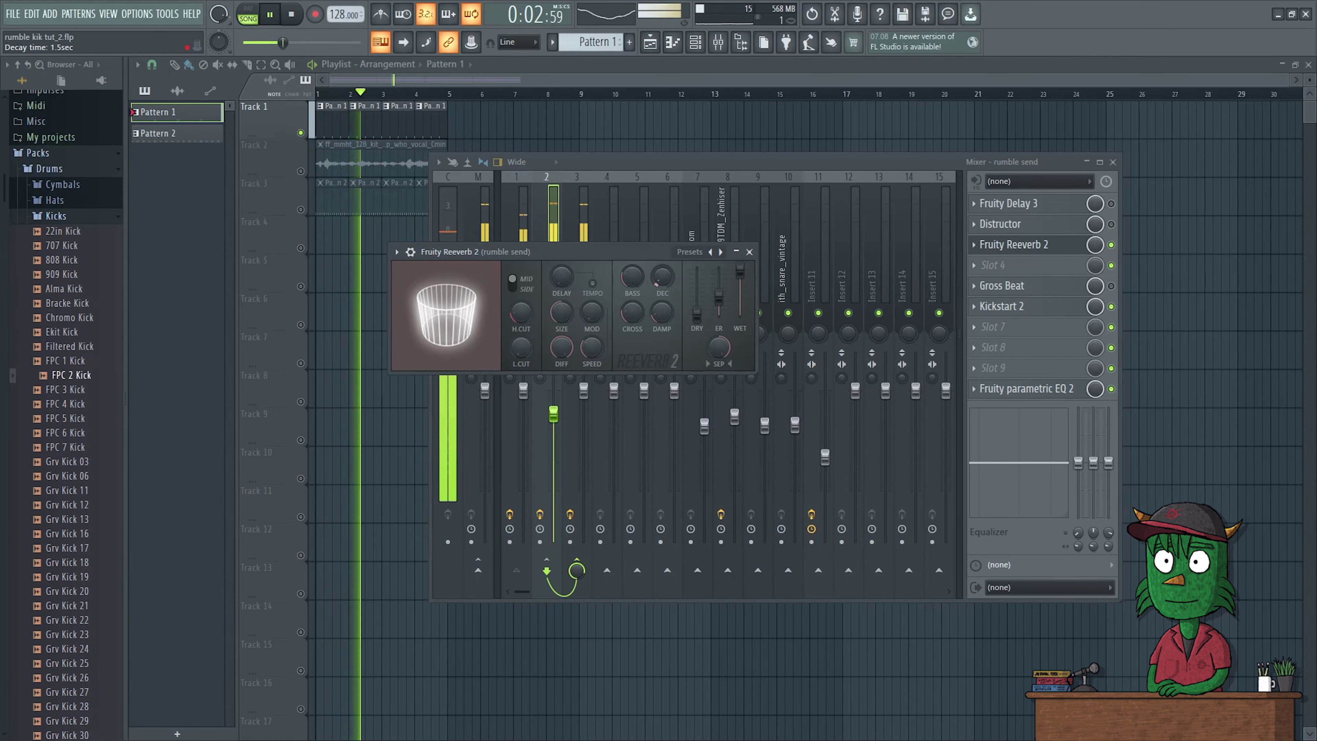
key(space)
drag(659, 278, 657, 288)
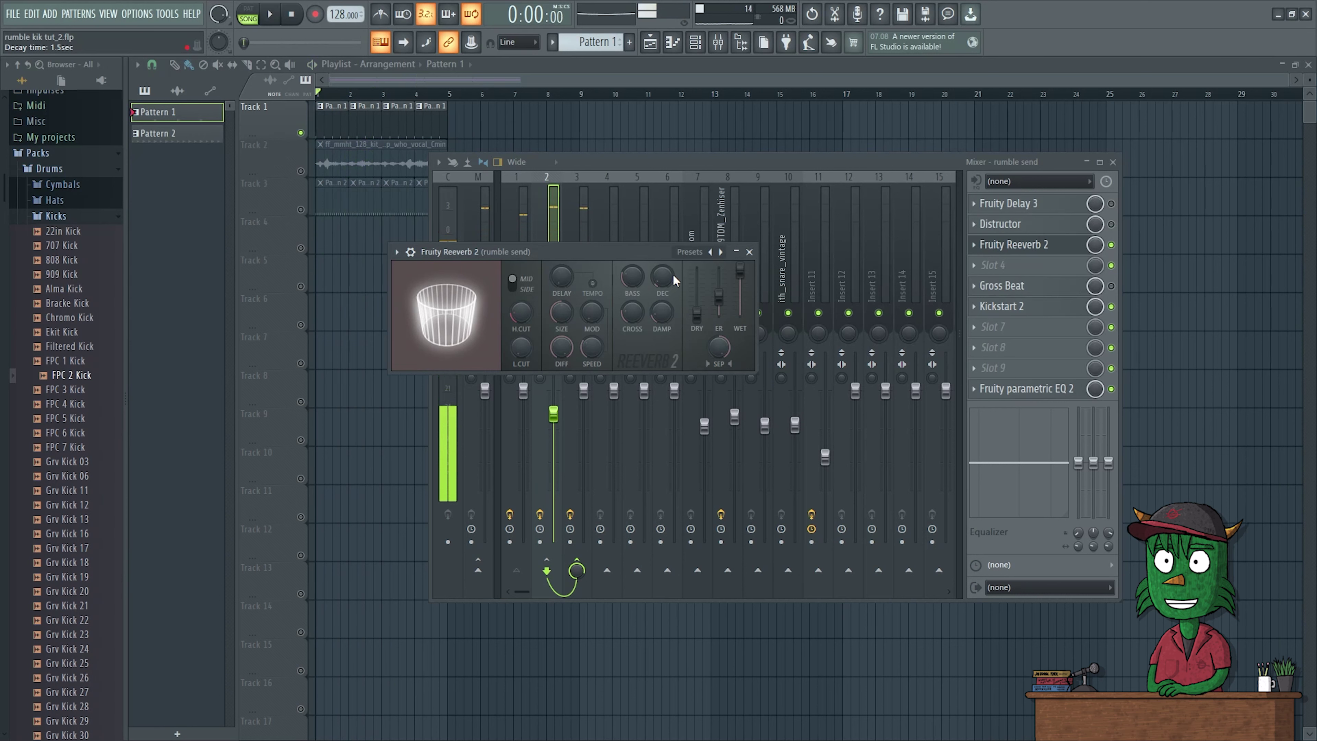
click(750, 252)
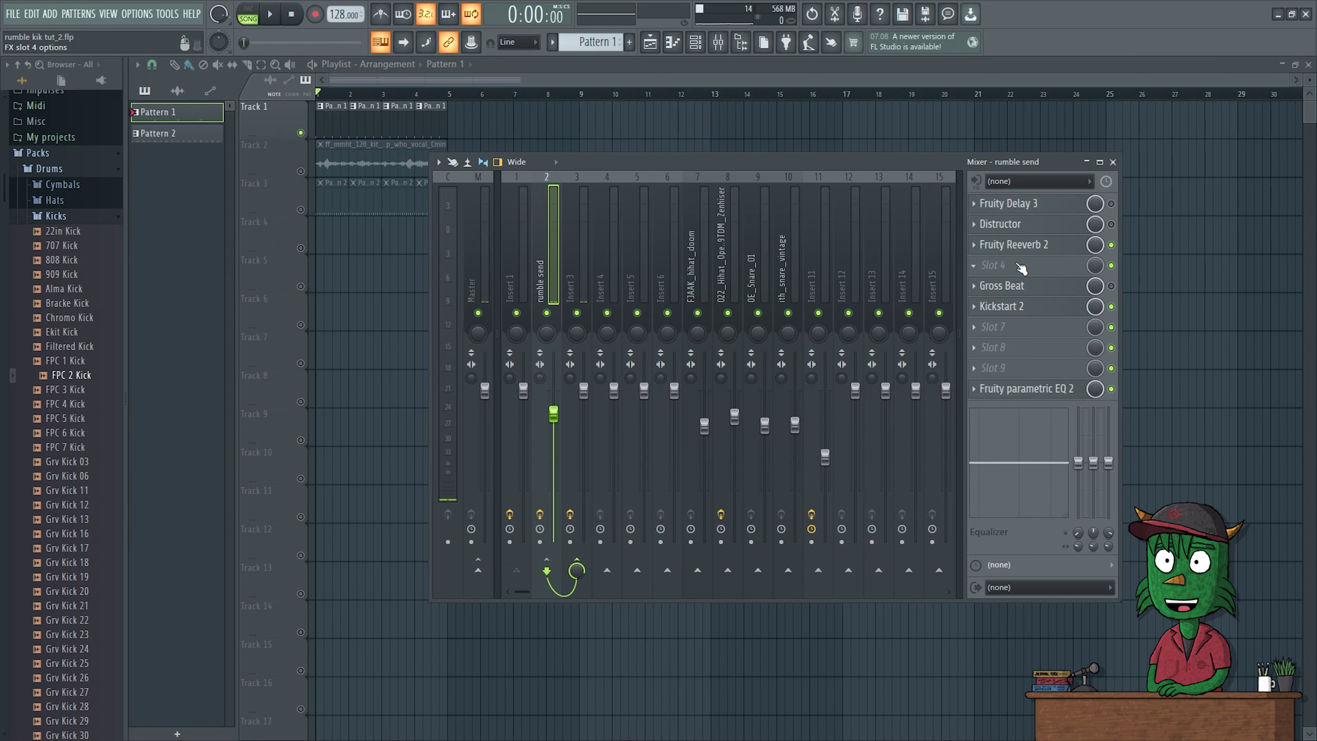
Switch the rumble send's sidechaining from Kickstart 2 to Gross Beat, reposition the Gross Beat window, and save the project.
click(1001, 306)
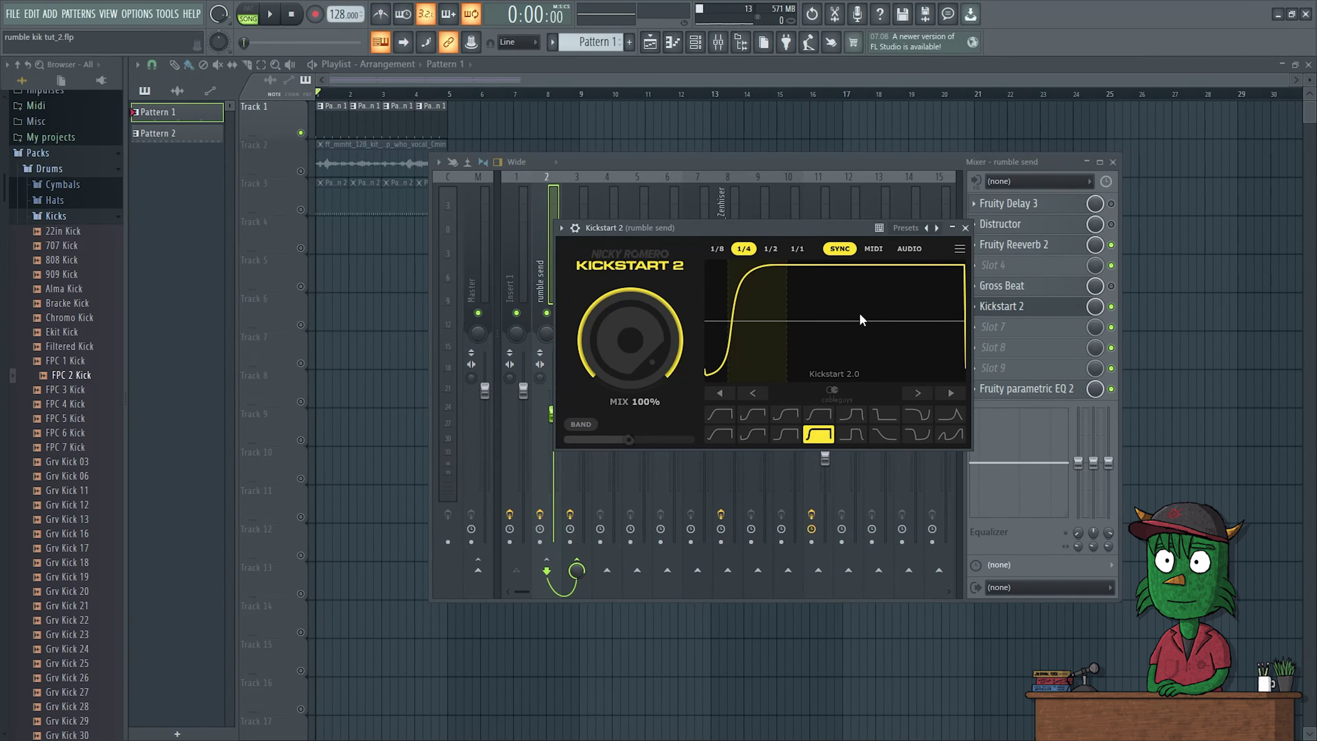
click(966, 228)
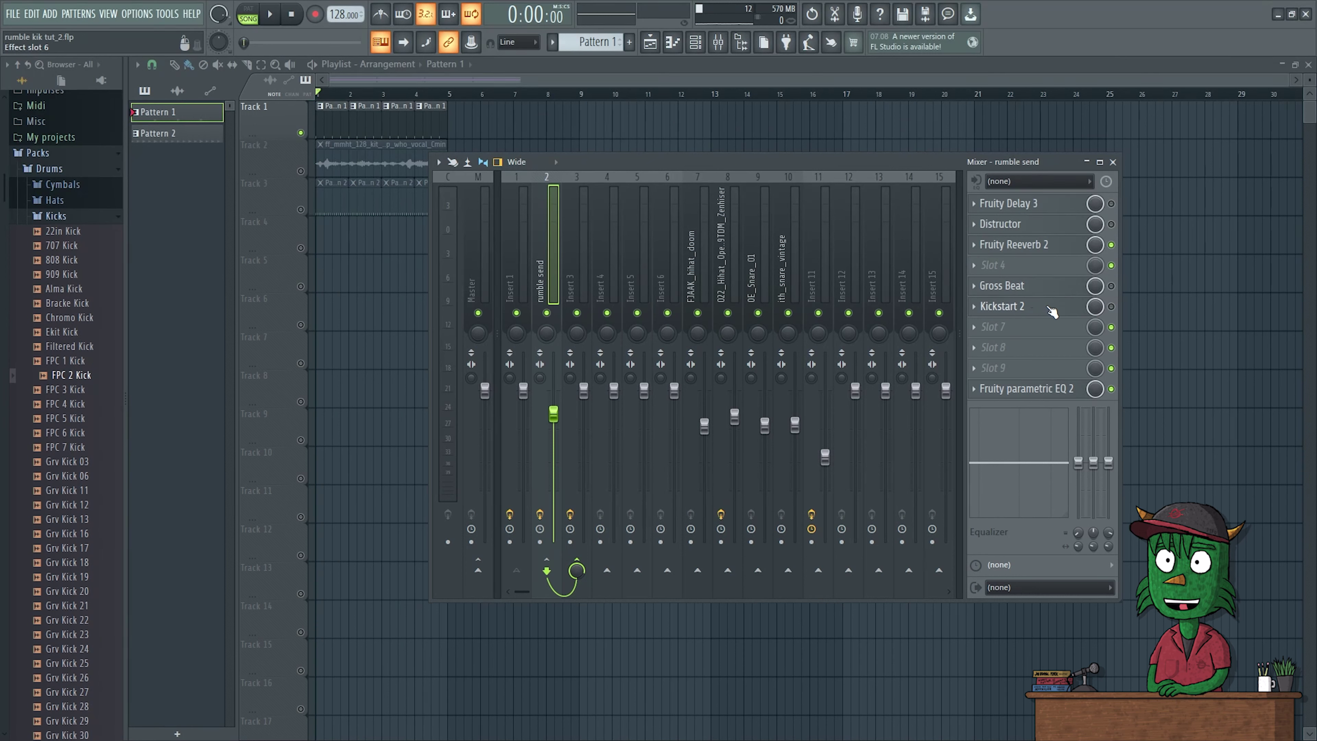
click(1111, 286)
click(1002, 285)
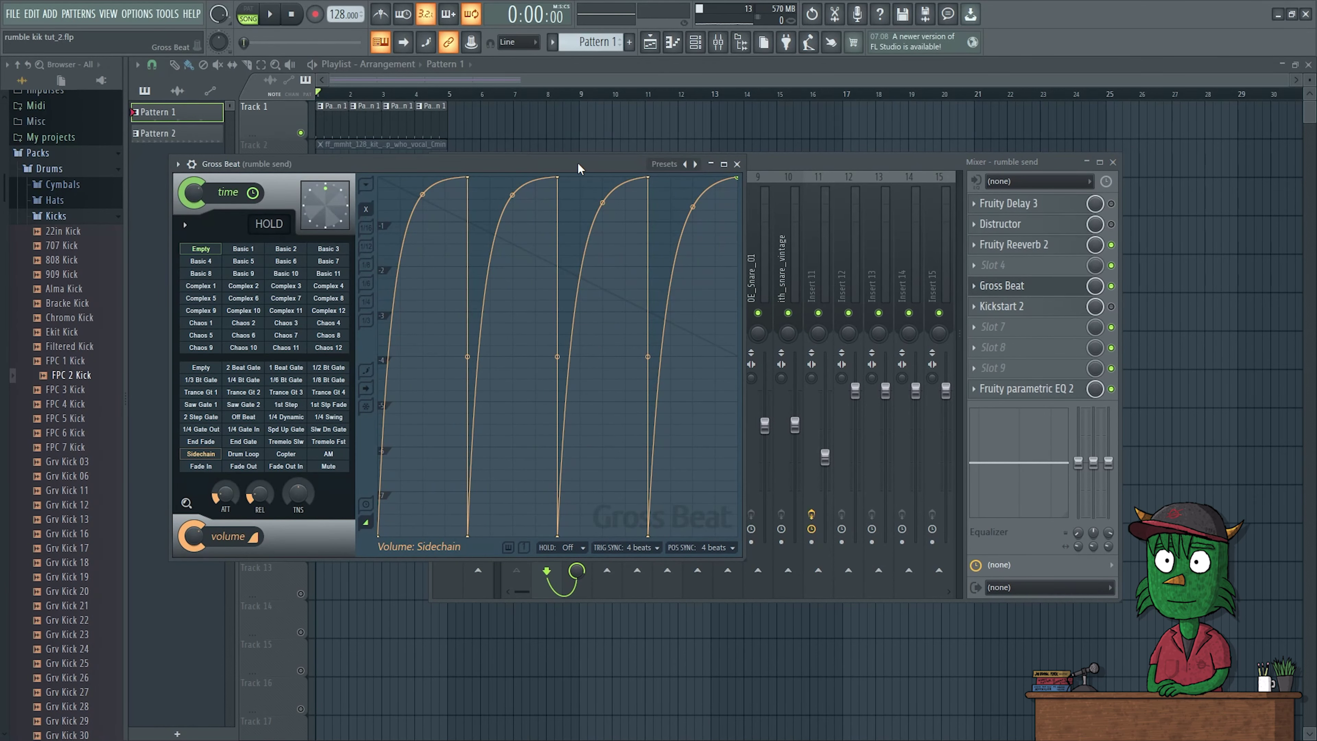
drag(578, 162, 735, 164)
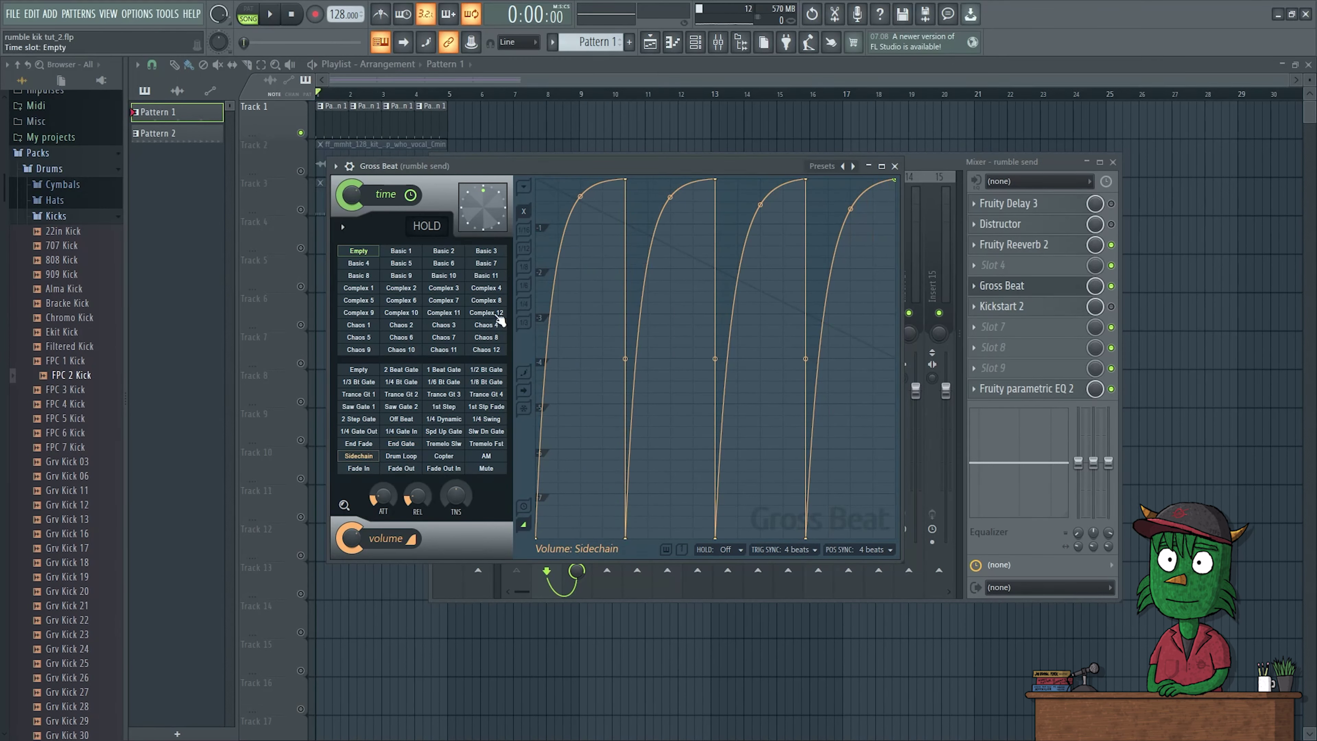
key(ctrl+s)
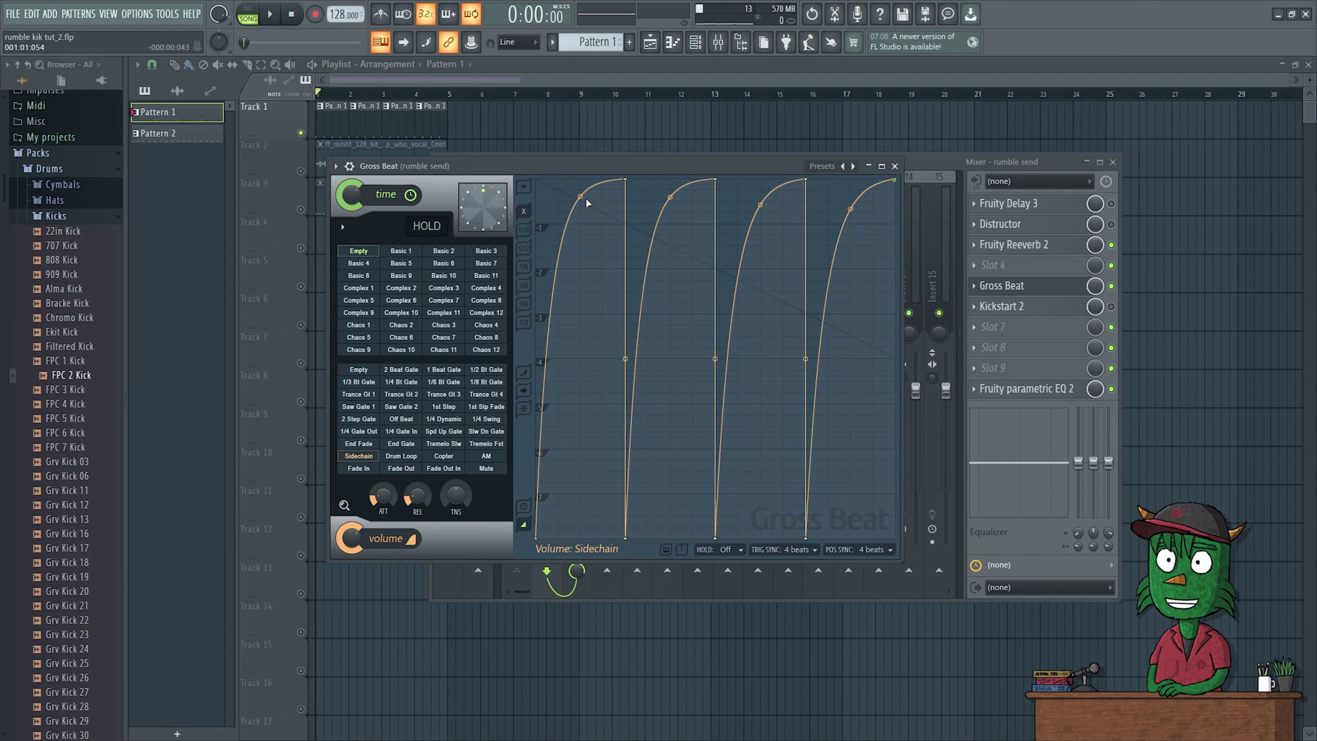
Try slow-rising curves on the first two beats of Gross Beat's sidechain volume envelope and audition them in playback.
drag(580, 196, 580, 496)
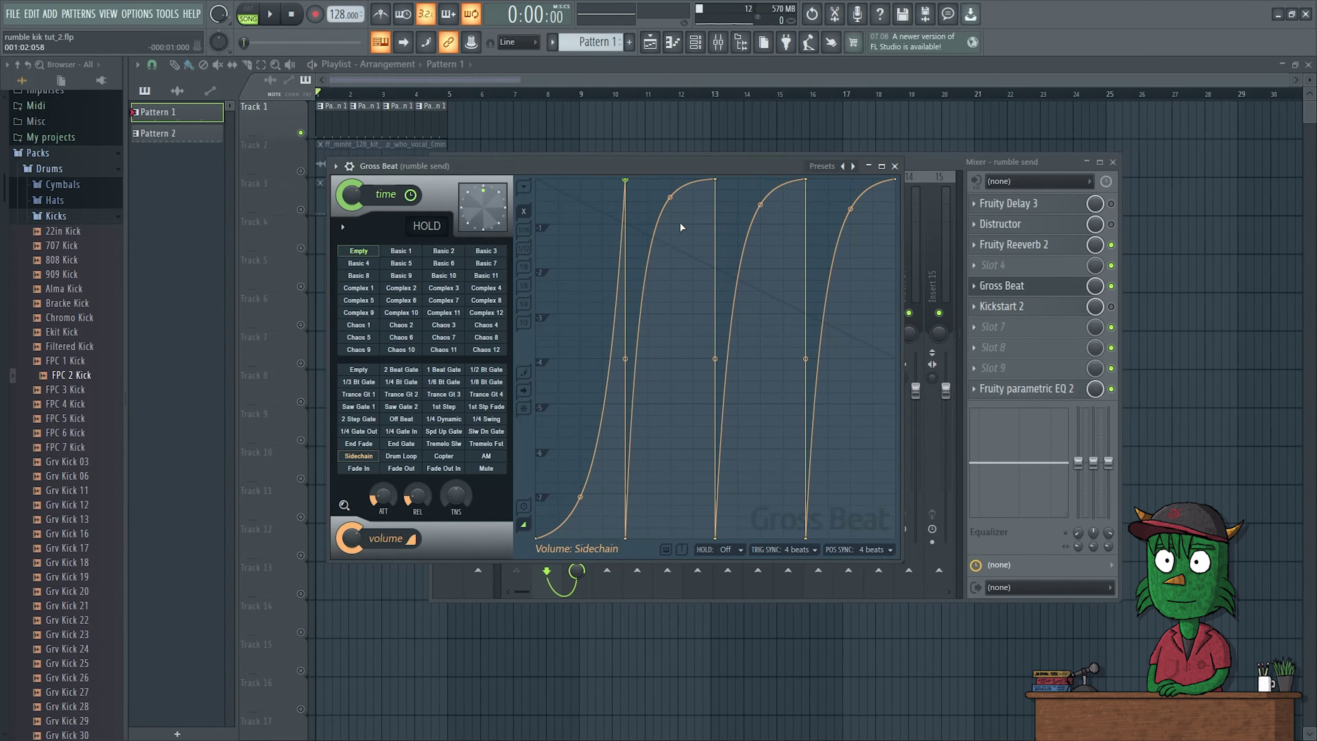
drag(670, 197, 670, 462)
key(space)
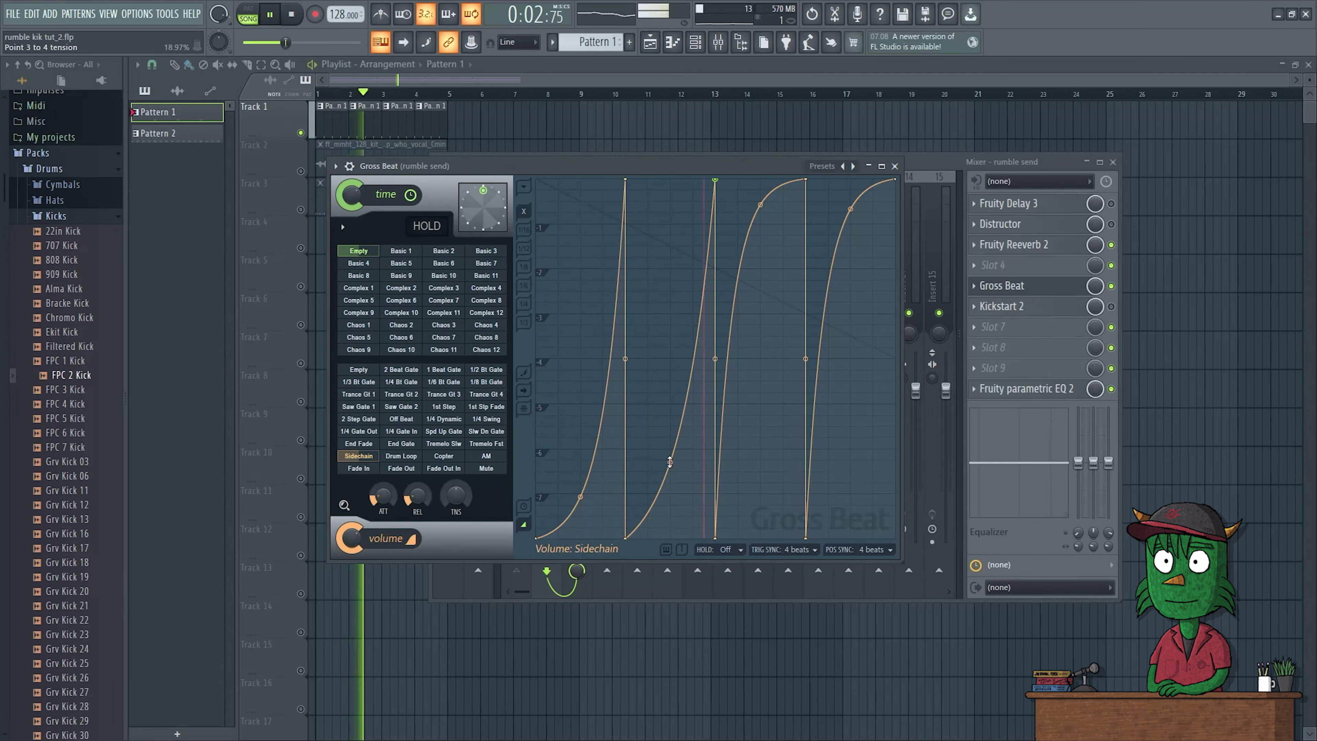
key(space)
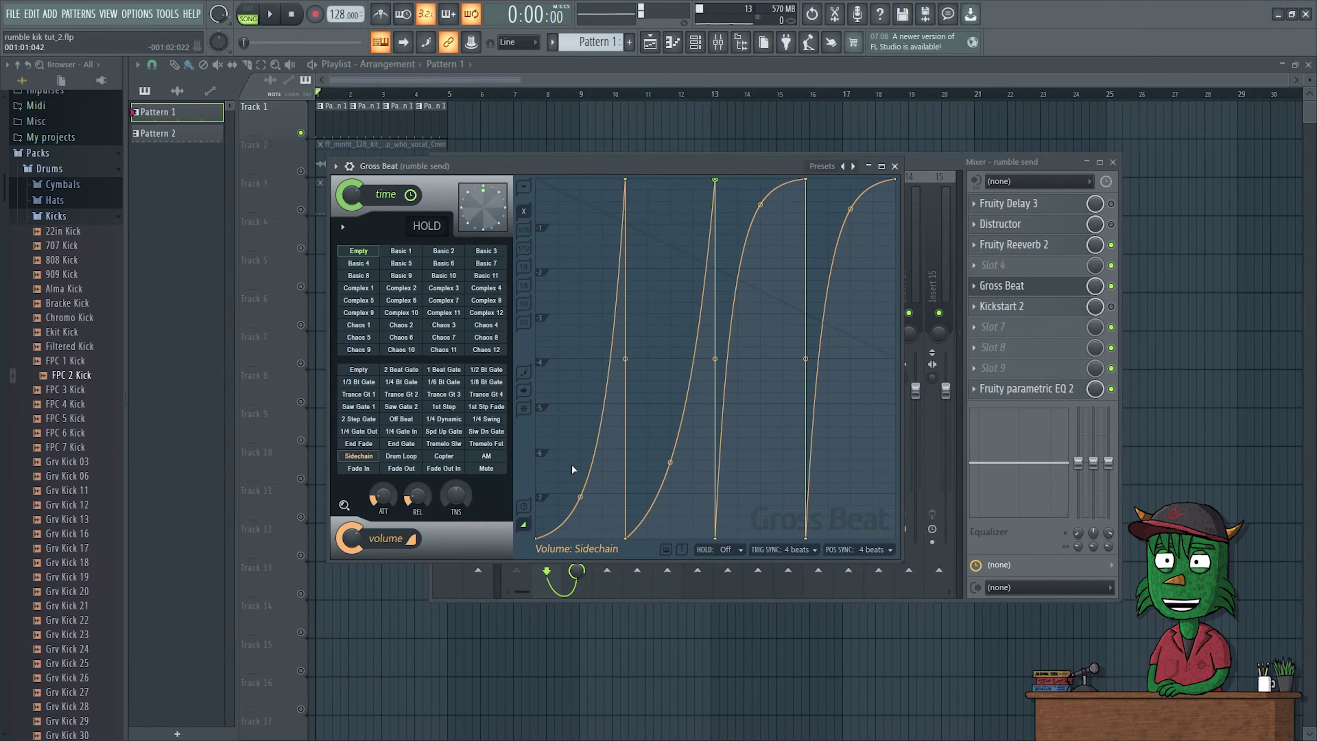
Reshape the first two beats of Gross Beat's volume envelope into fast-rising curves, audition them in playback, and close the plugin.
drag(579, 499, 617, 182)
click(597, 225)
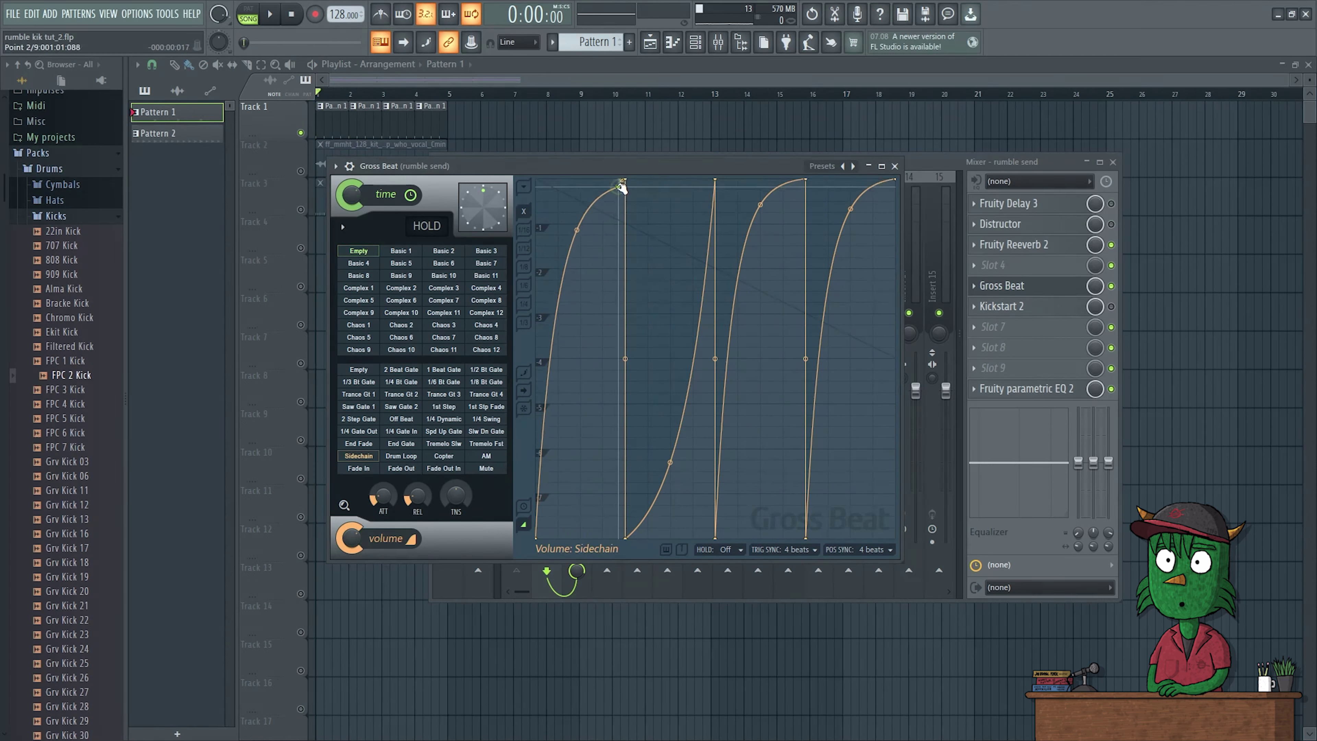
key(space)
key(space)
drag(669, 461, 670, 204)
key(space)
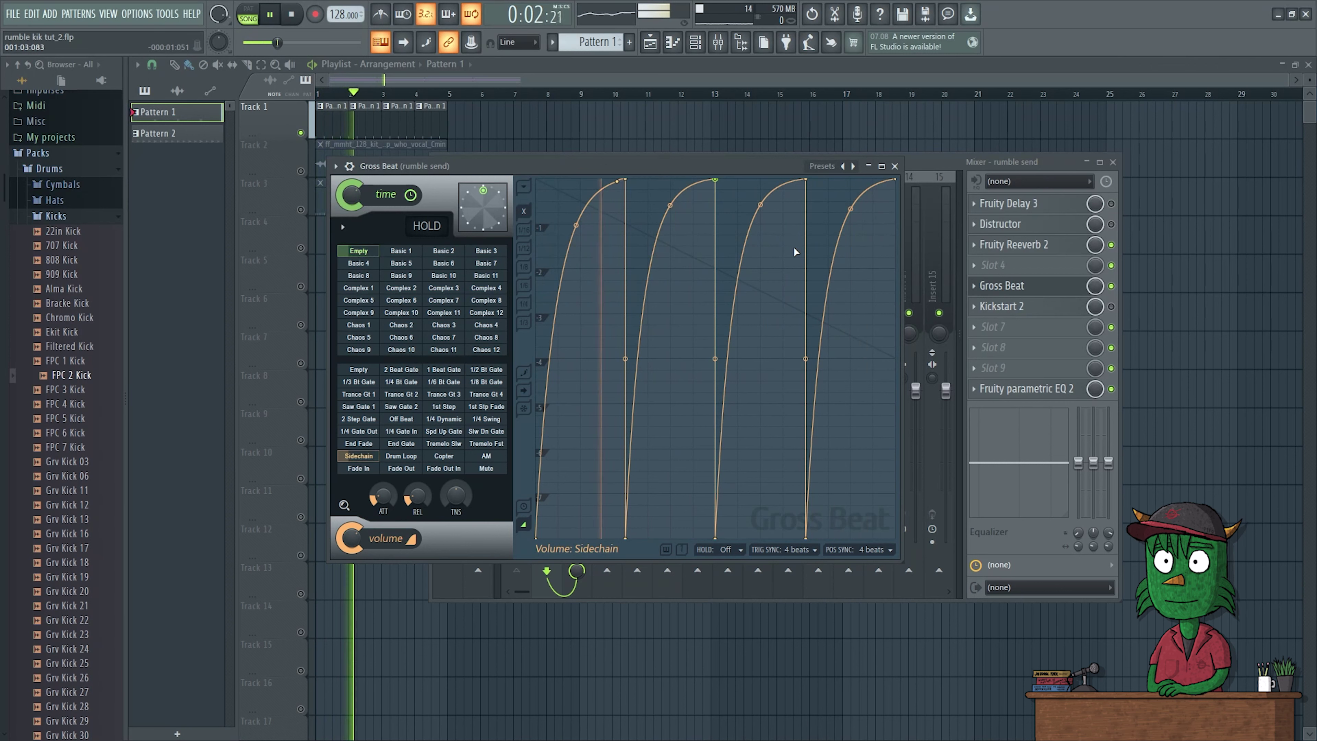
key(space)
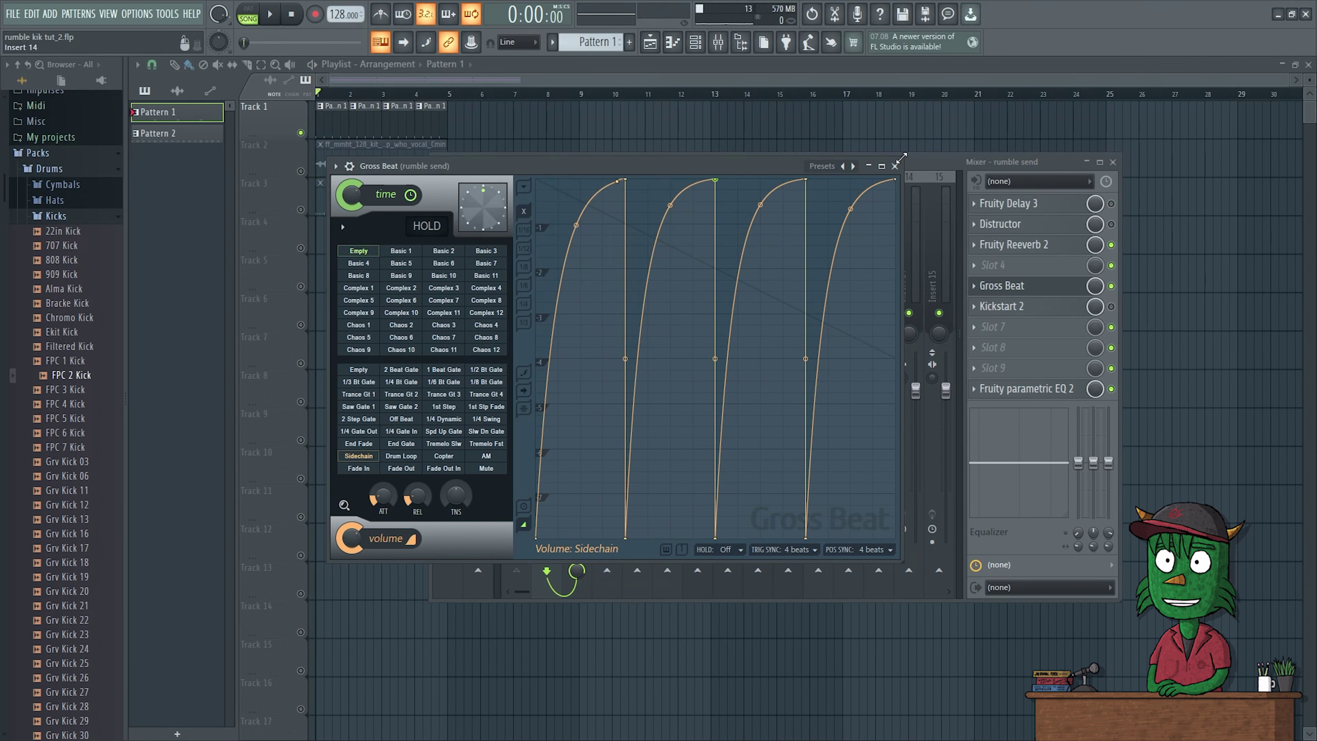
click(895, 167)
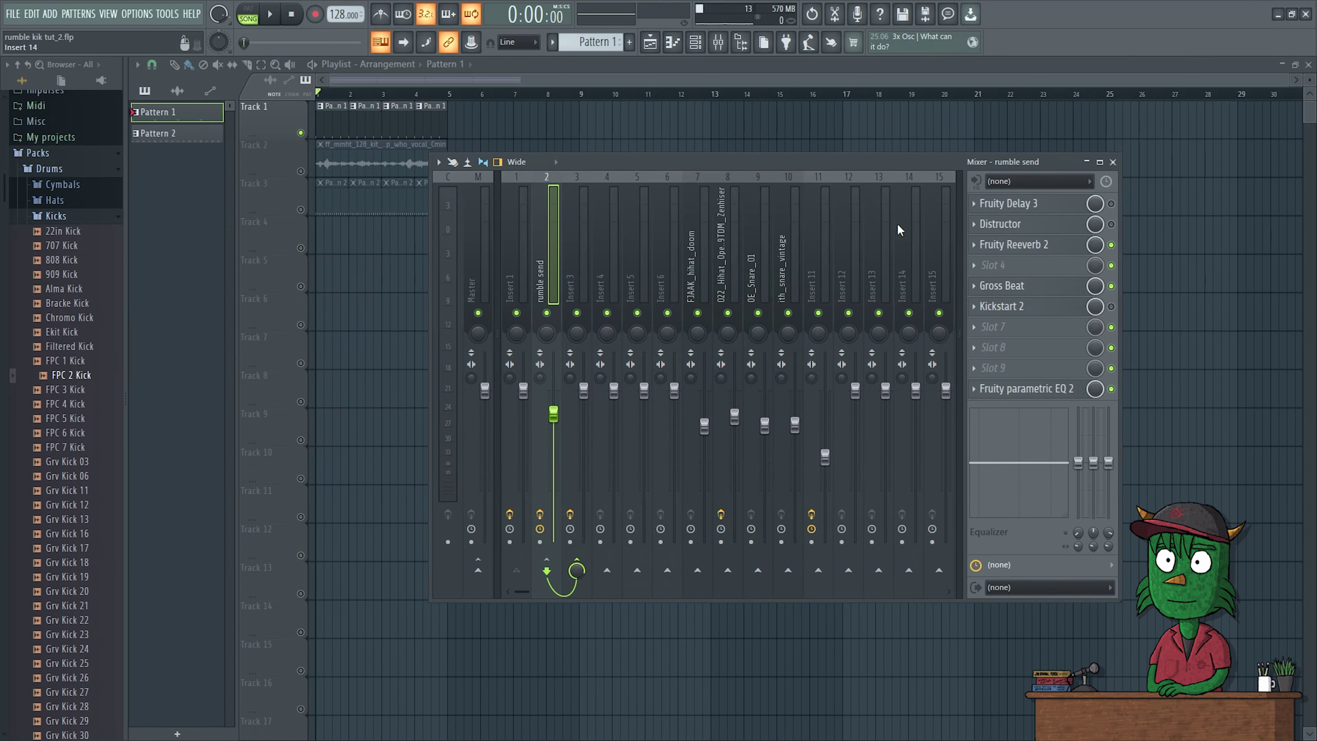
In the rumble send's Fruity parametric EQ 2, raise band 7's low-pass cutoff, try a low cut with band 1, and return band 1 to the lowest frequencies.
click(1043, 394)
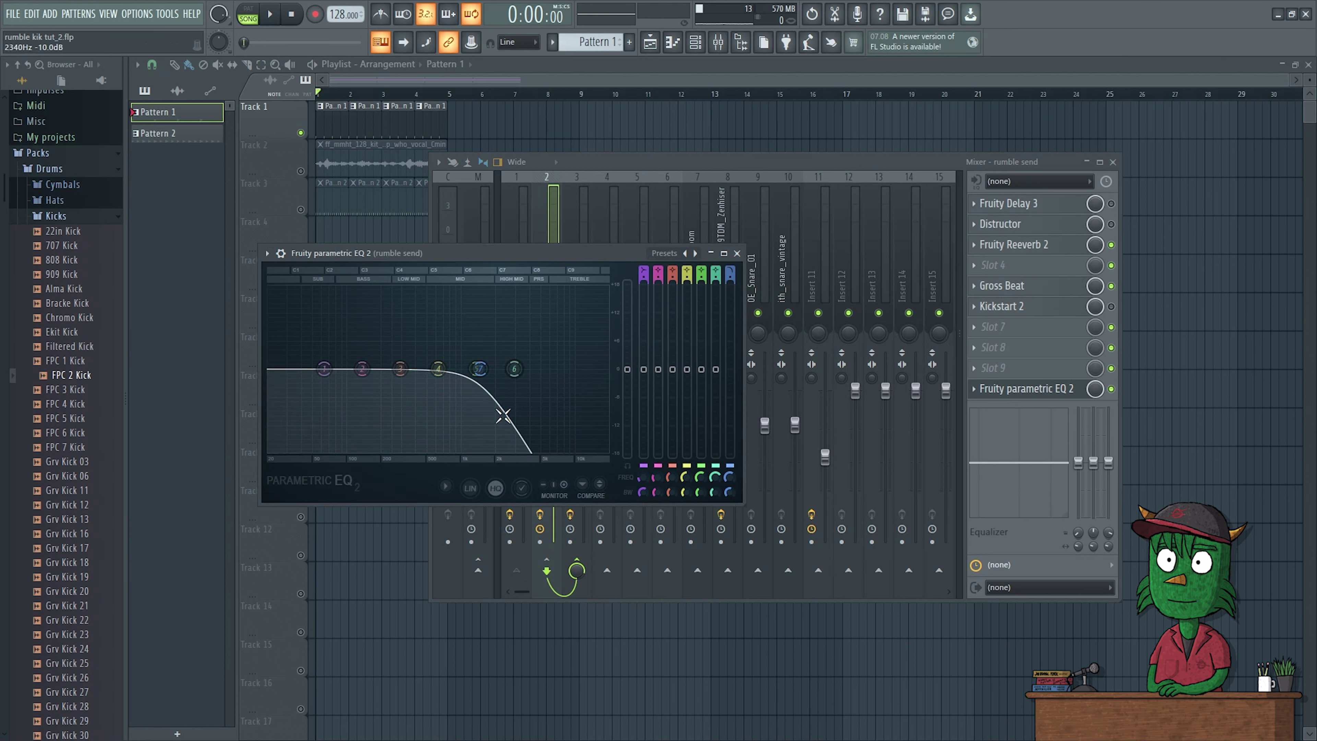
drag(479, 368, 580, 368)
drag(324, 368, 384, 407)
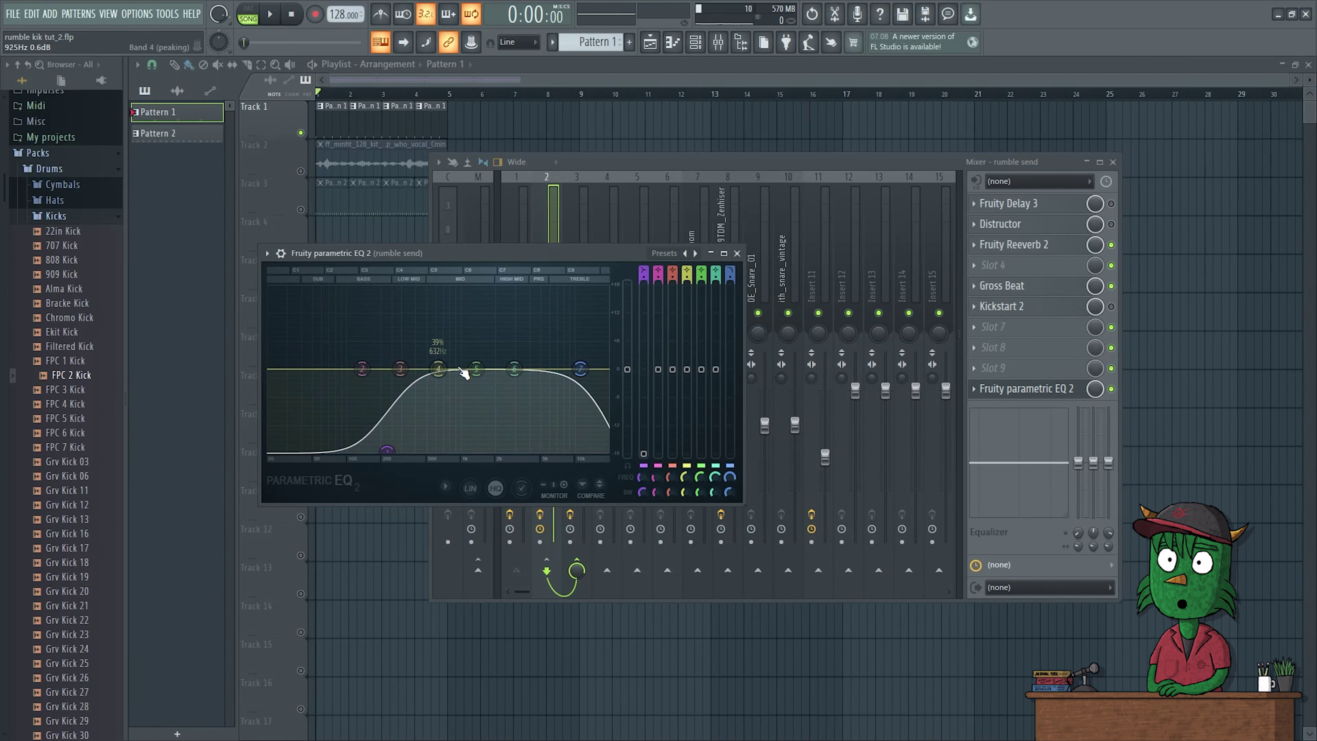
drag(387, 451, 275, 369)
drag(566, 354, 545, 373)
Try the High pass filter type on EQ band 7, and switch the band back to Low pass.
right_click(544, 374)
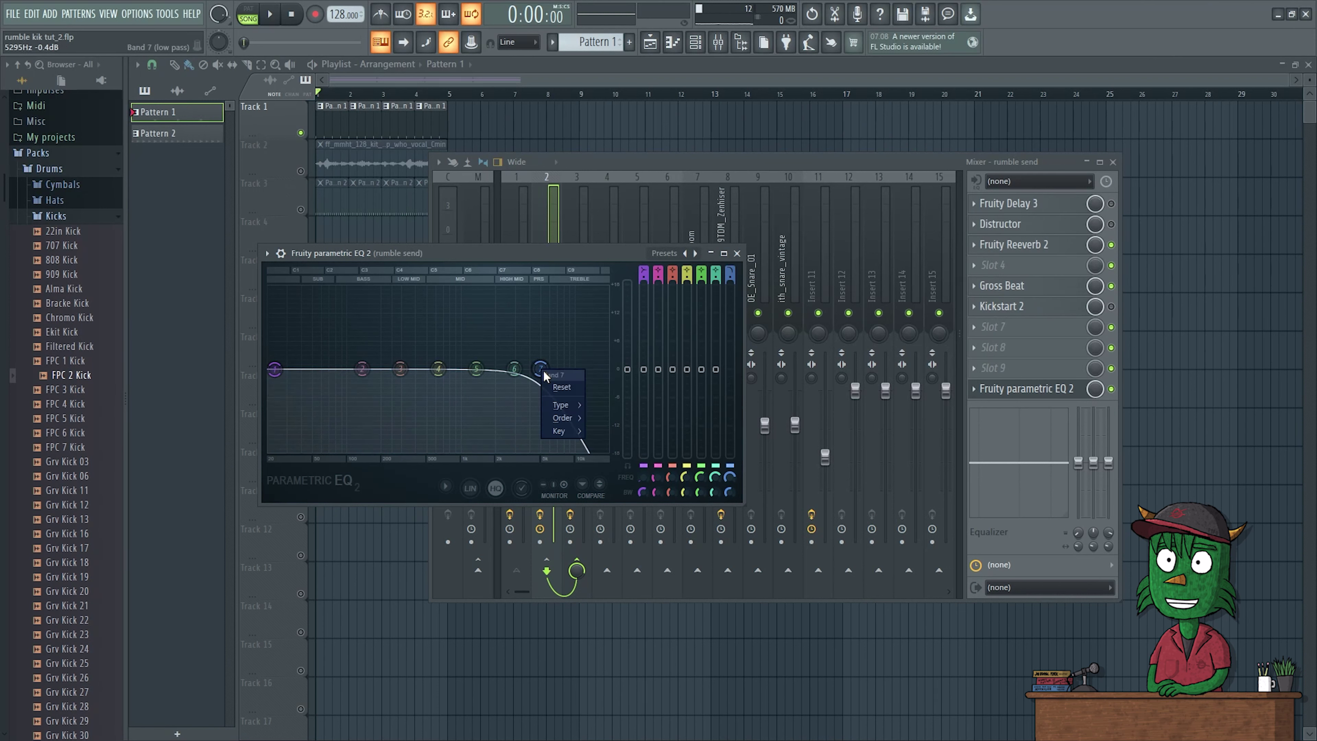
mouse_move(562, 407)
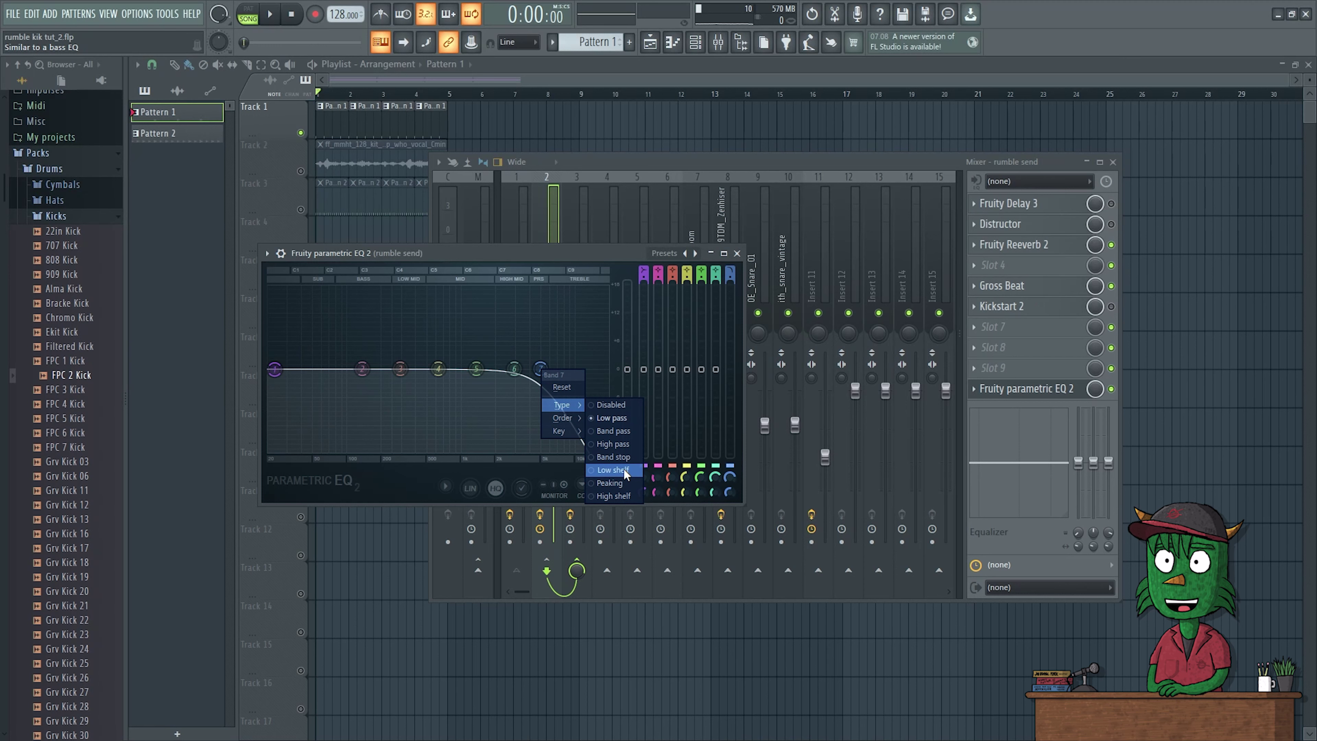
click(629, 443)
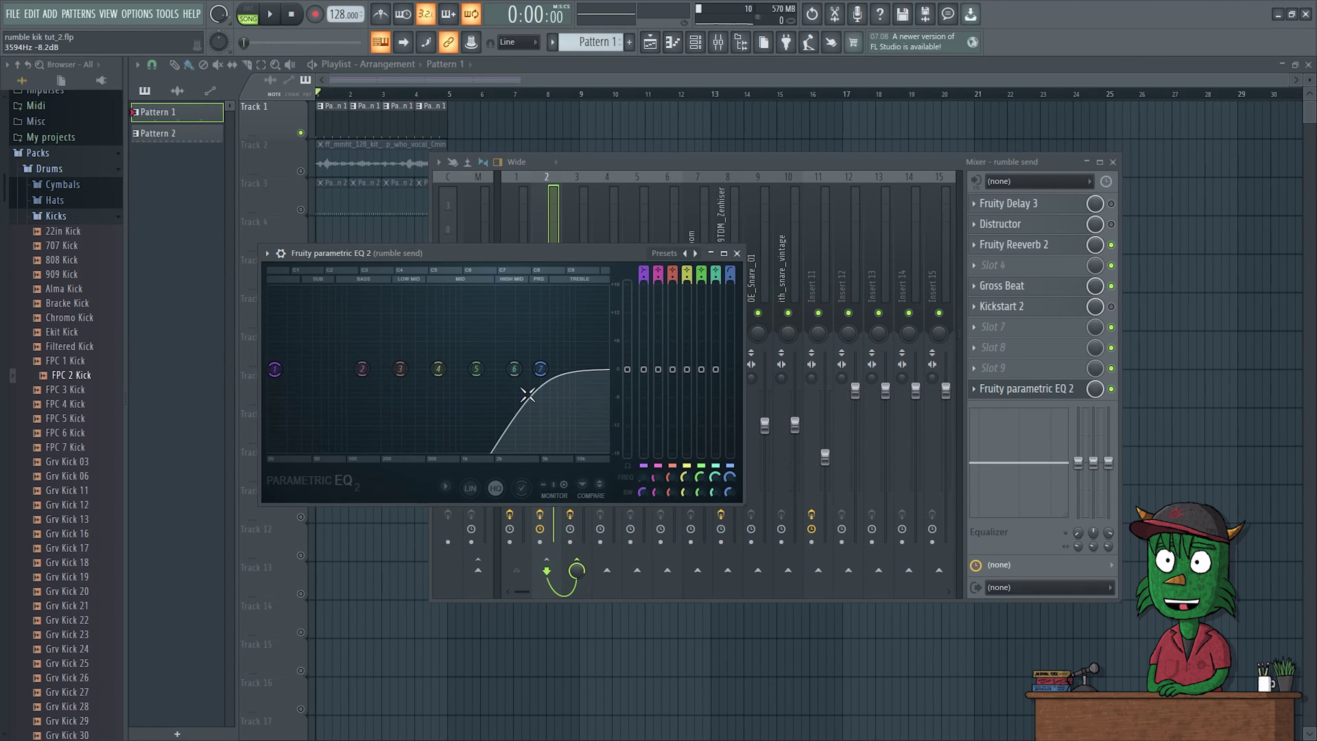
right_click(541, 369)
mouse_move(567, 405)
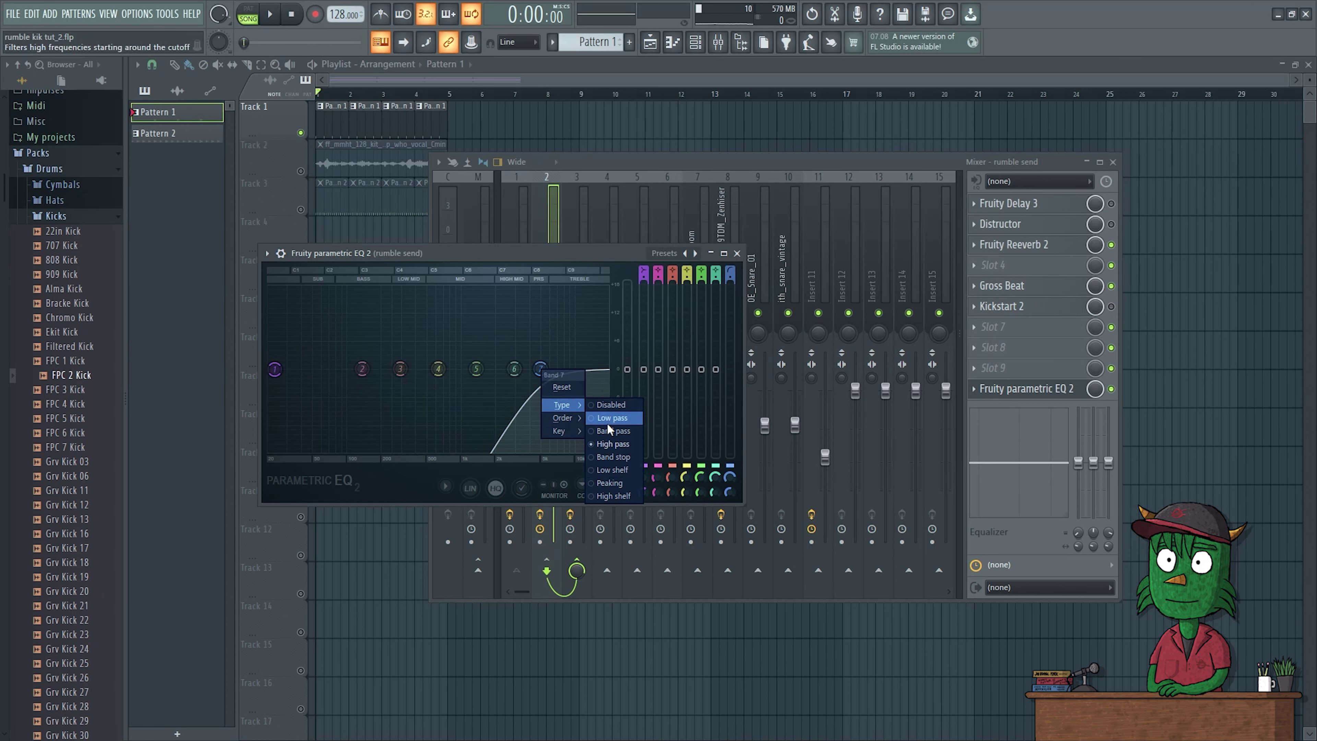
click(607, 421)
Lower band 7's low-pass cutoff to about 1194 Hz, audition the rumble in playback, and close the EQ.
drag(540, 369, 546, 368)
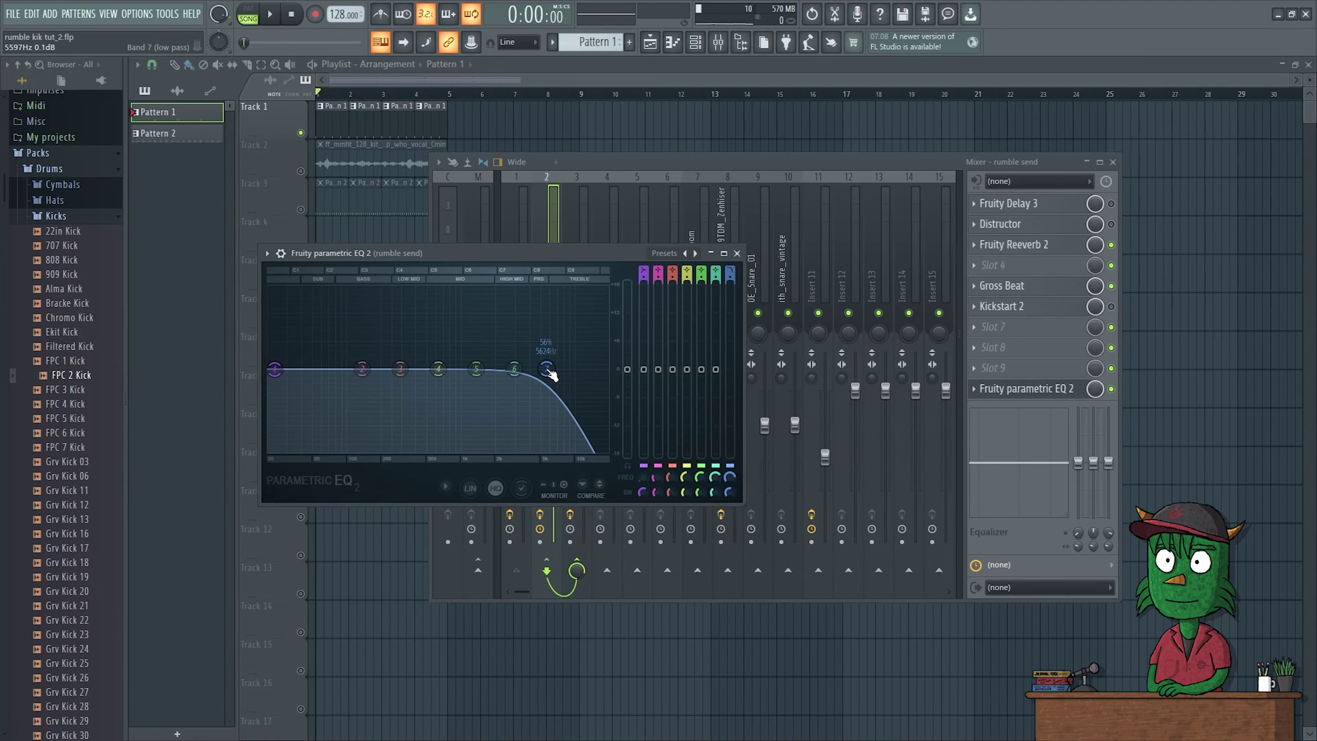
drag(548, 370, 471, 369)
key(space)
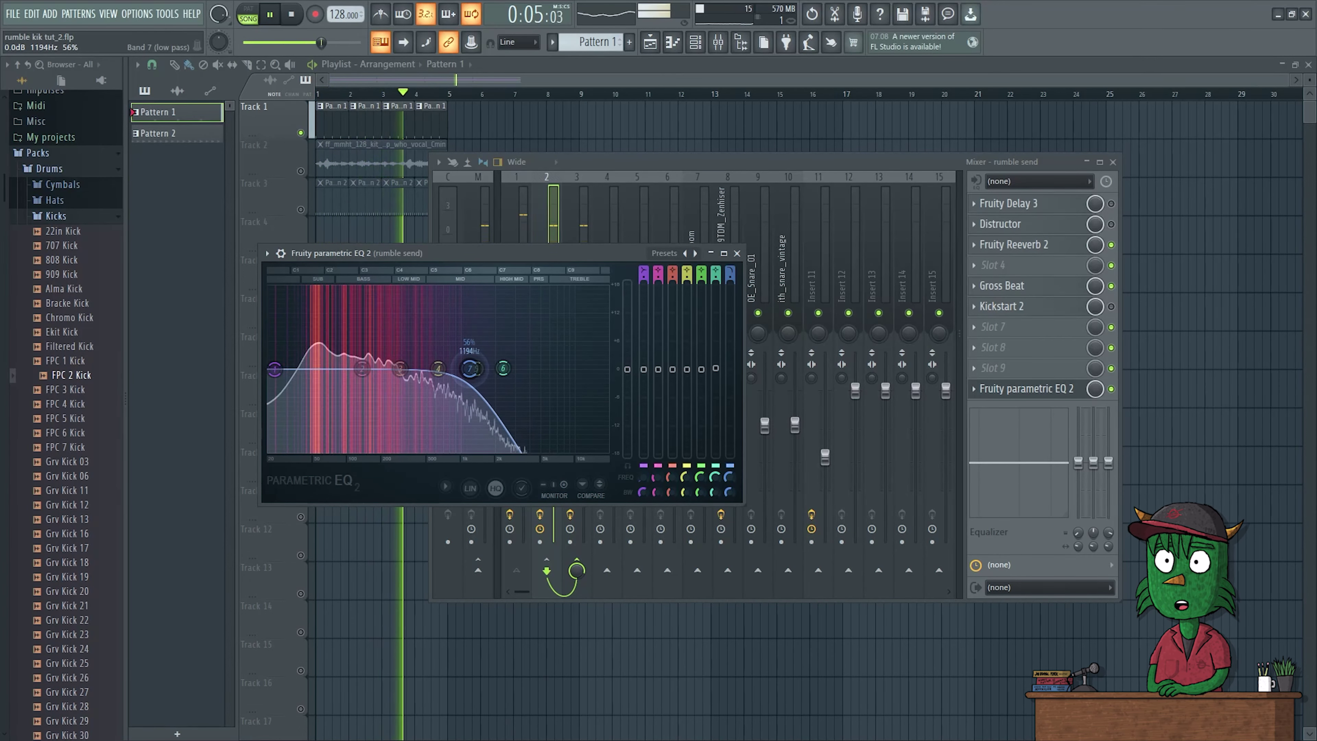
key(space)
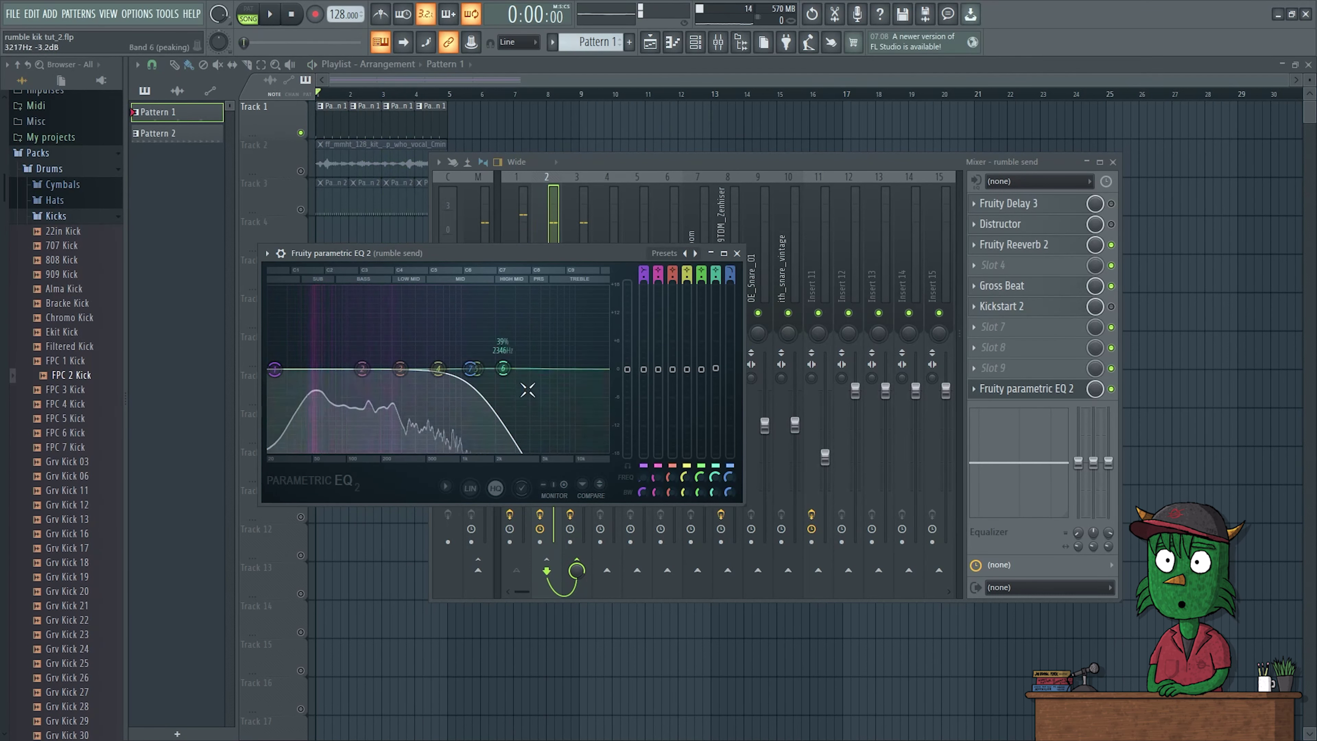
click(737, 253)
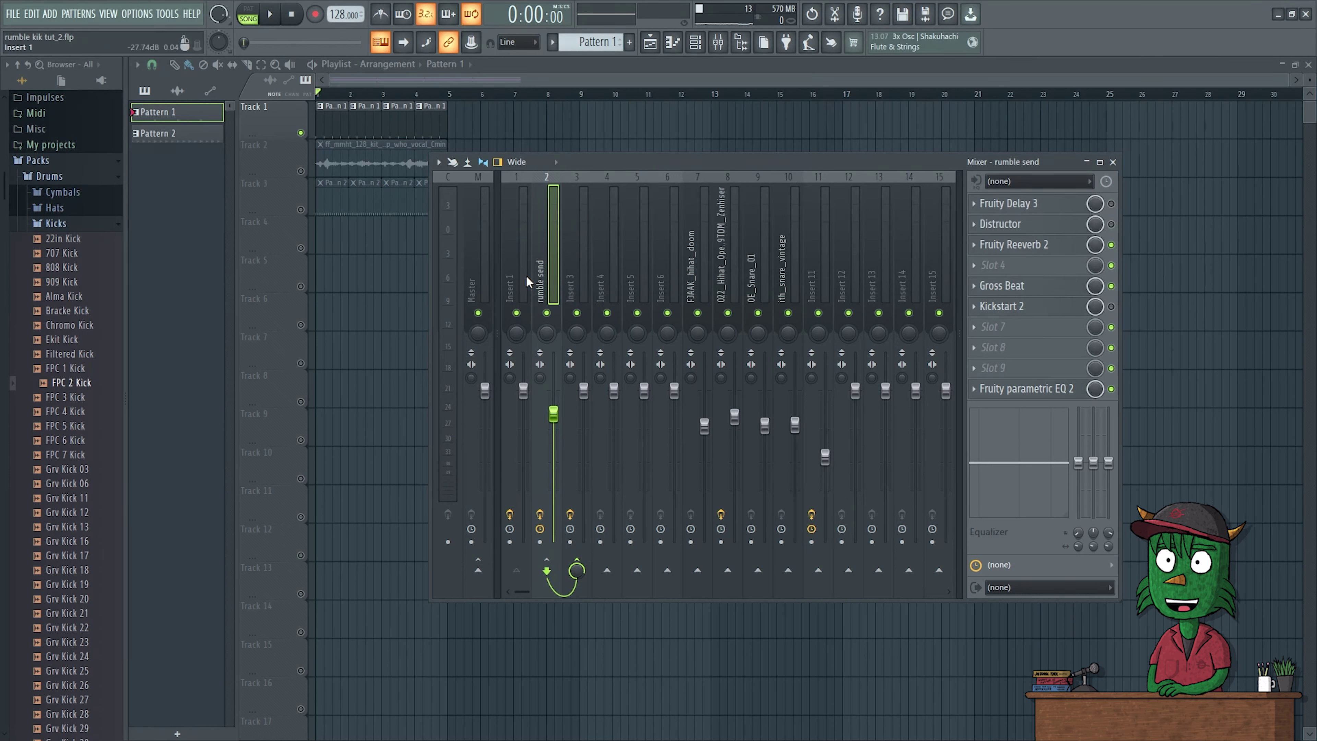
Rename mixer track Insert 3 as "kick bus".
click(513, 265)
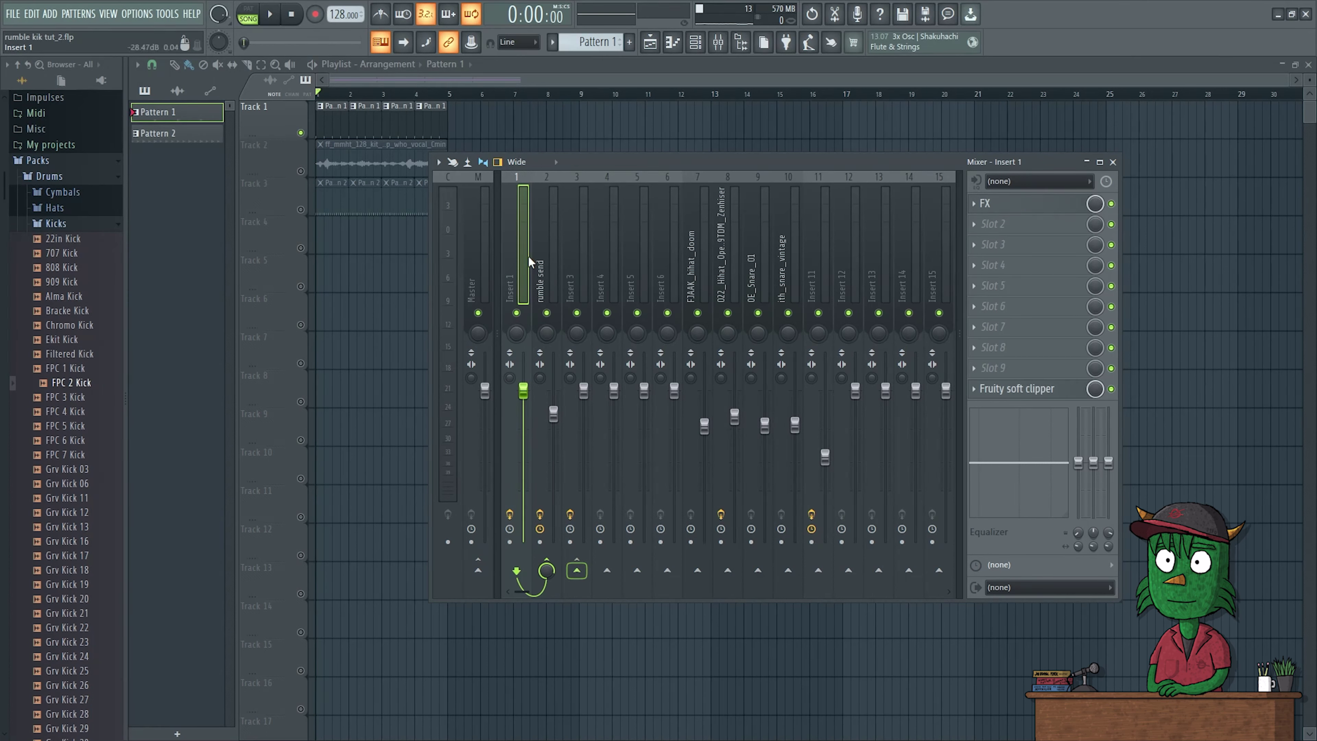
click(547, 236)
click(513, 242)
click(539, 241)
right_click(572, 239)
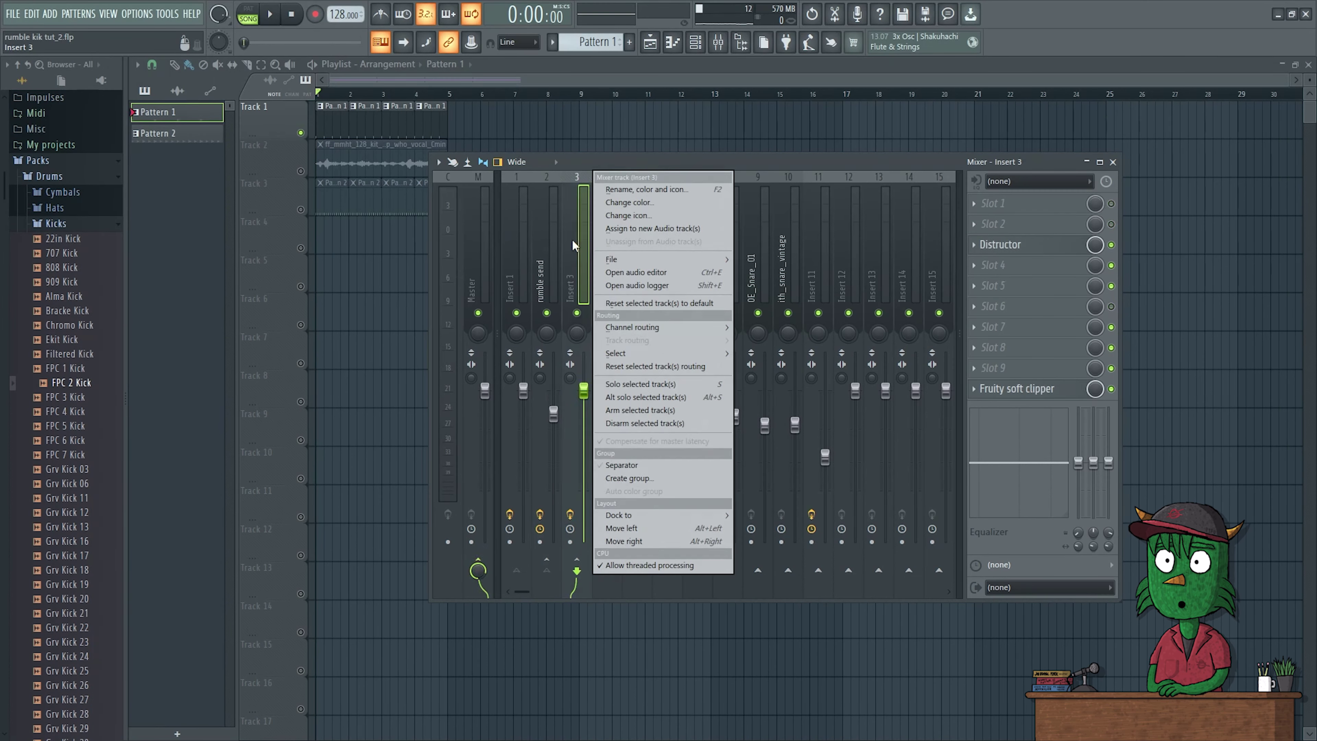
click(648, 190)
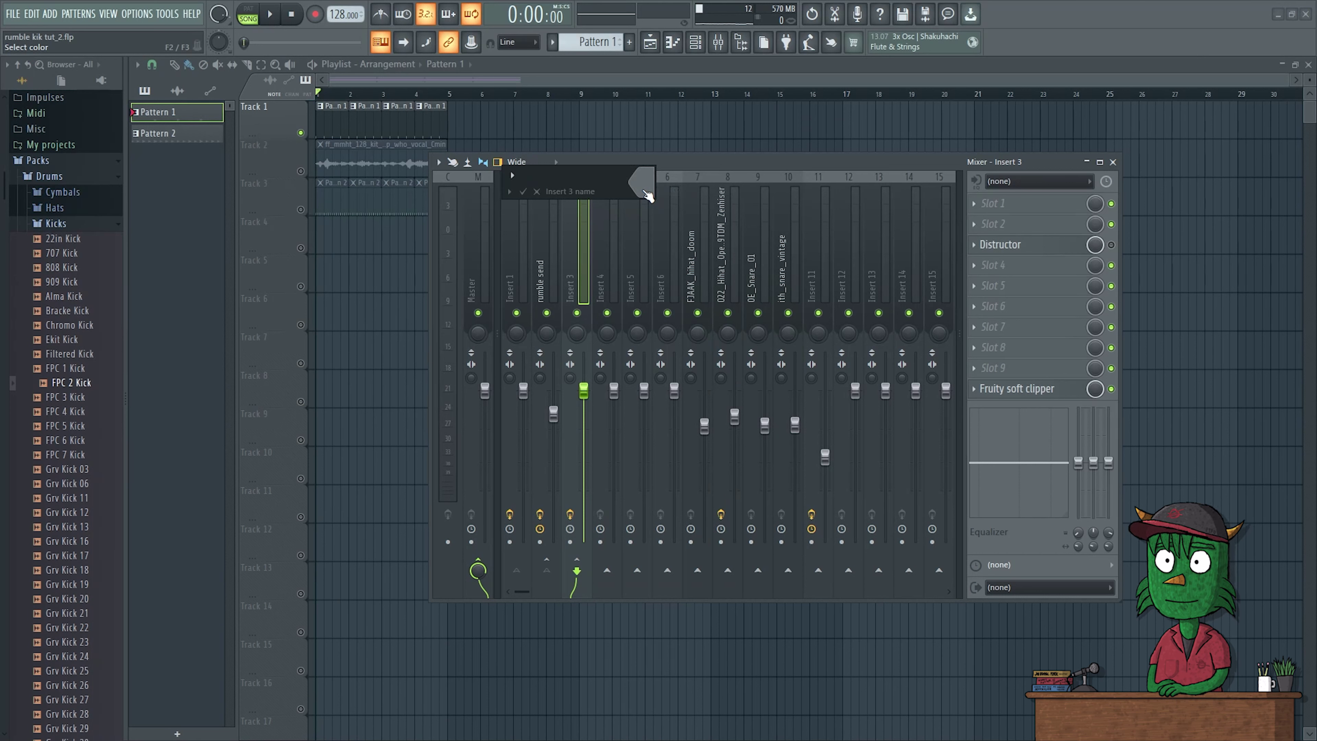
text(kick bus)
key(Return)
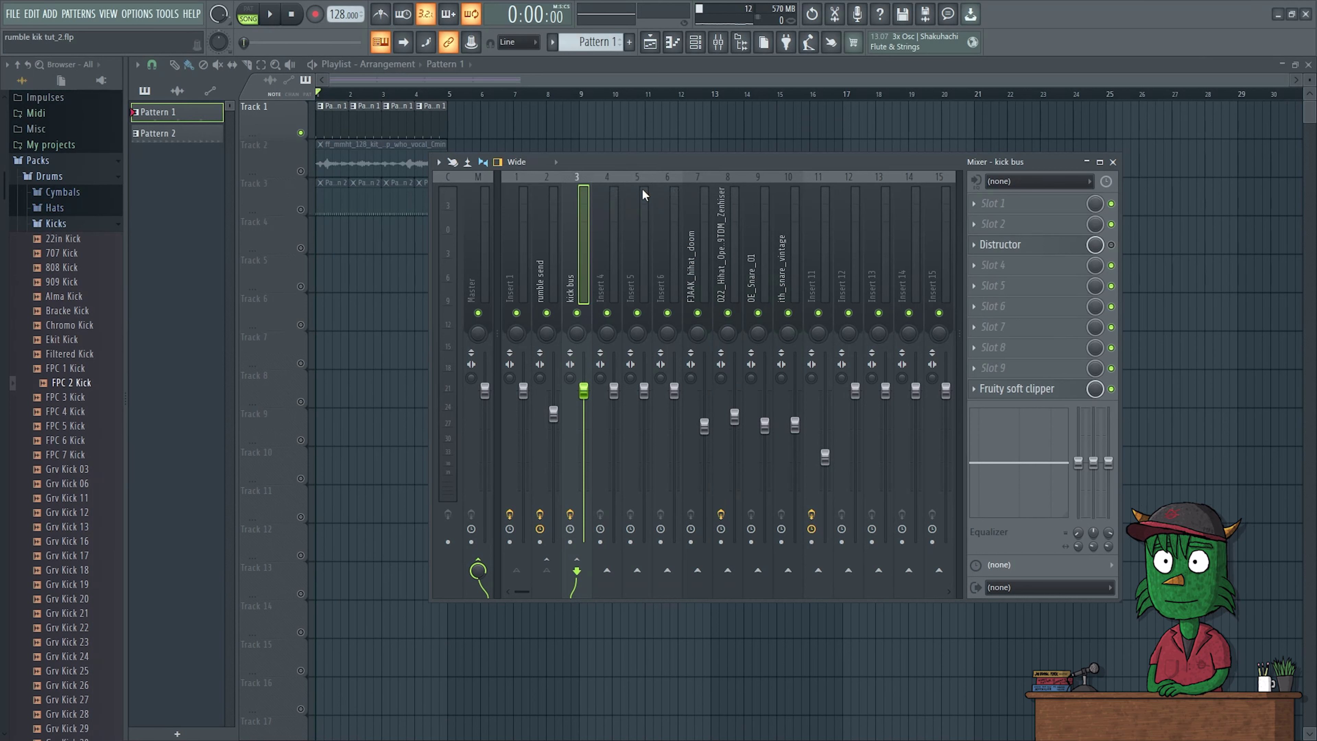
Rename mixer track Insert 1 as "kick" and route it to the kick bus in addition to the rumble send.
click(513, 264)
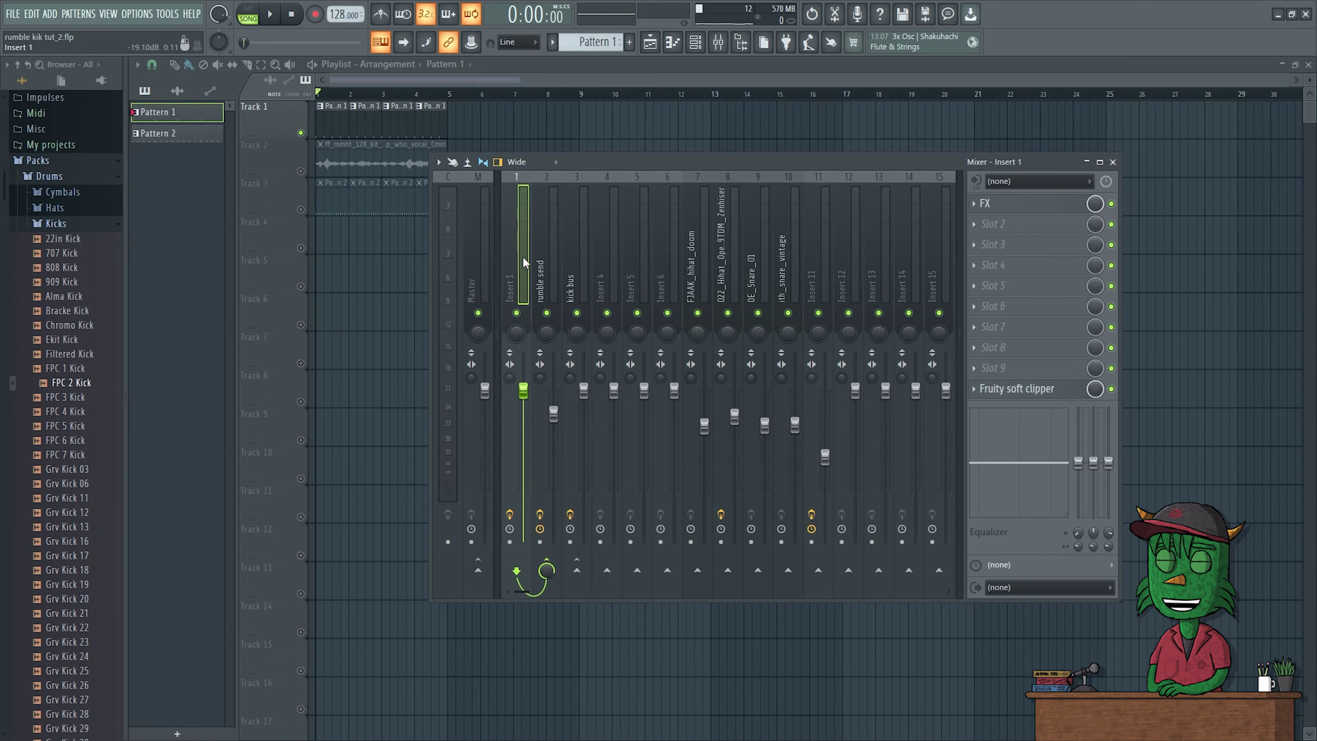
right_click(511, 272)
click(574, 188)
text(ki)
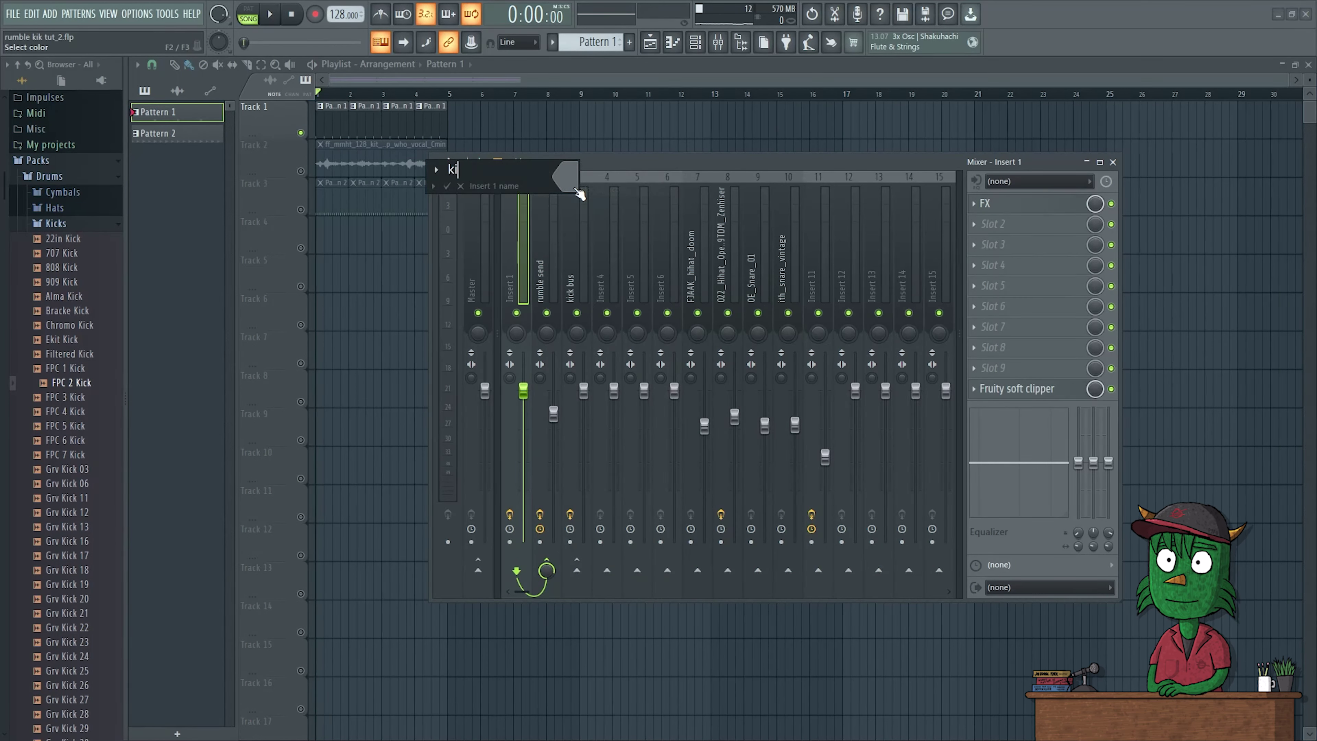
text(ck)
key(Return)
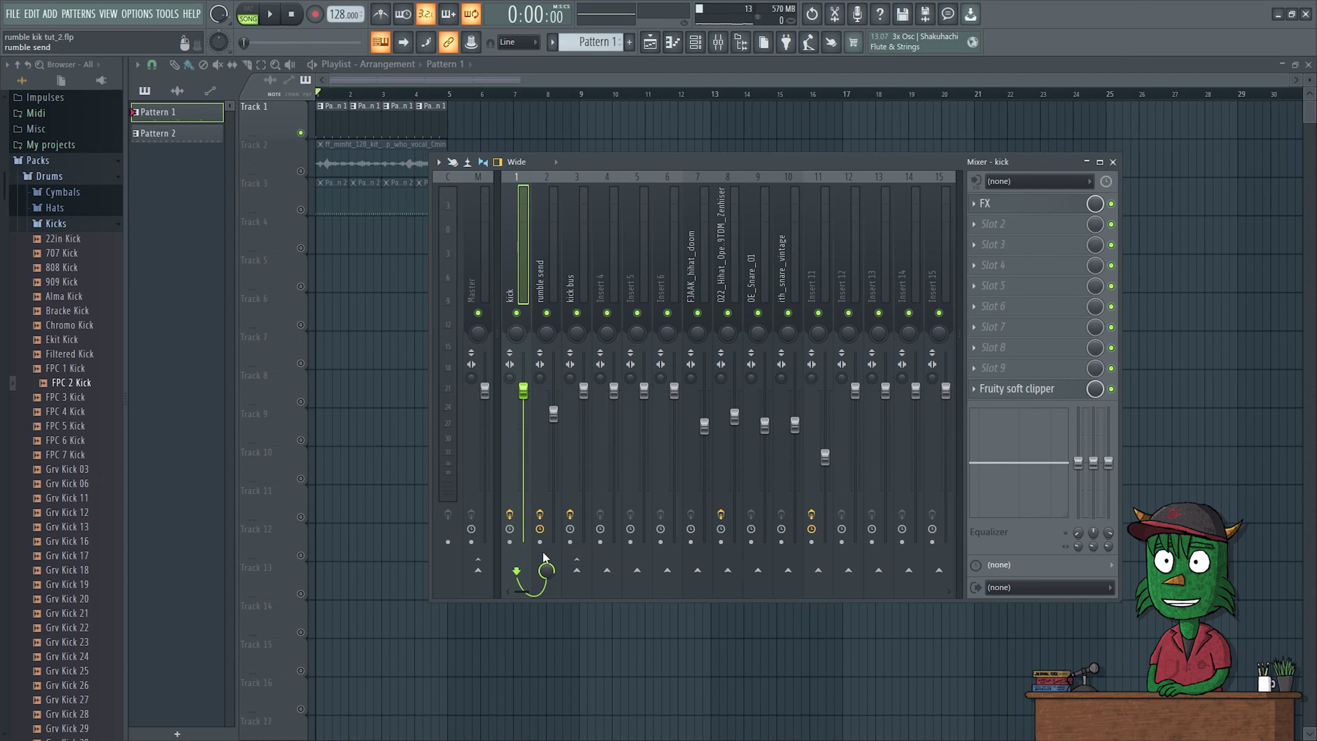
click(577, 571)
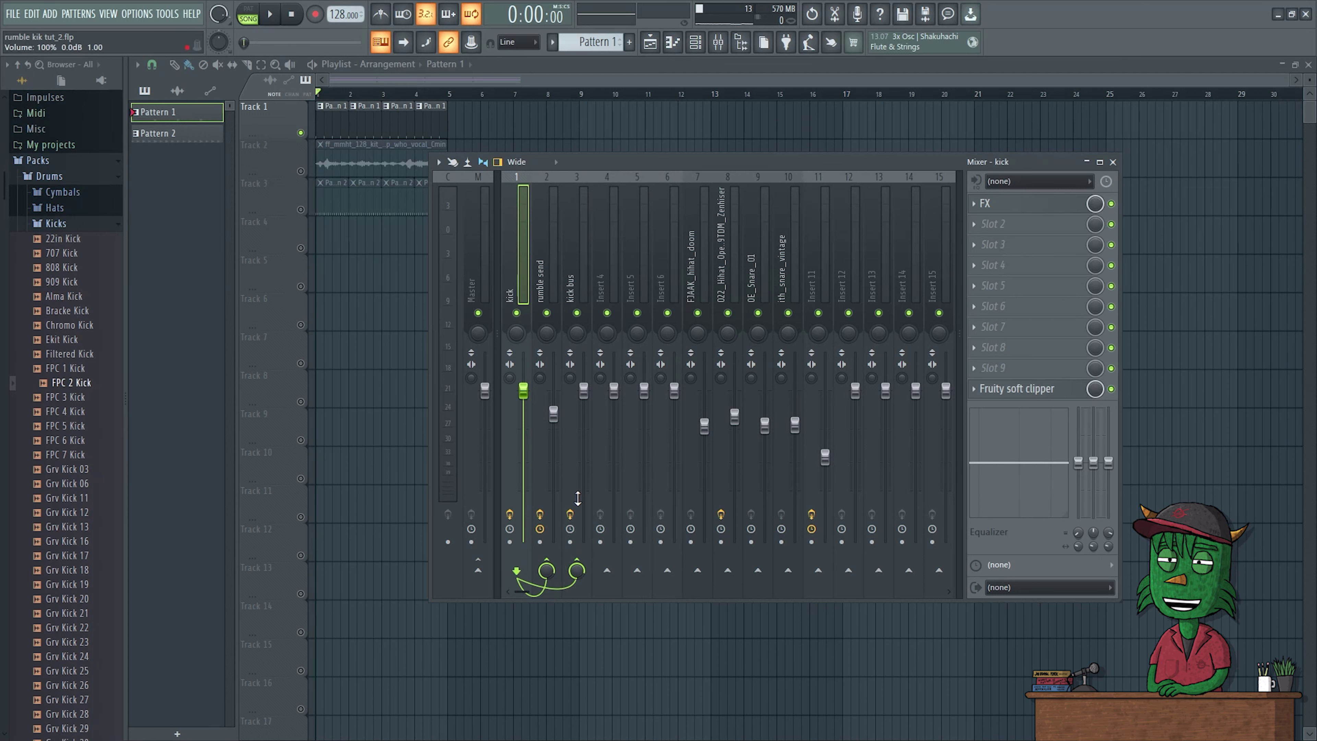
Check the kick, rumble send and kick bus tracks in the mixer and audition the combined signal in playback.
click(540, 261)
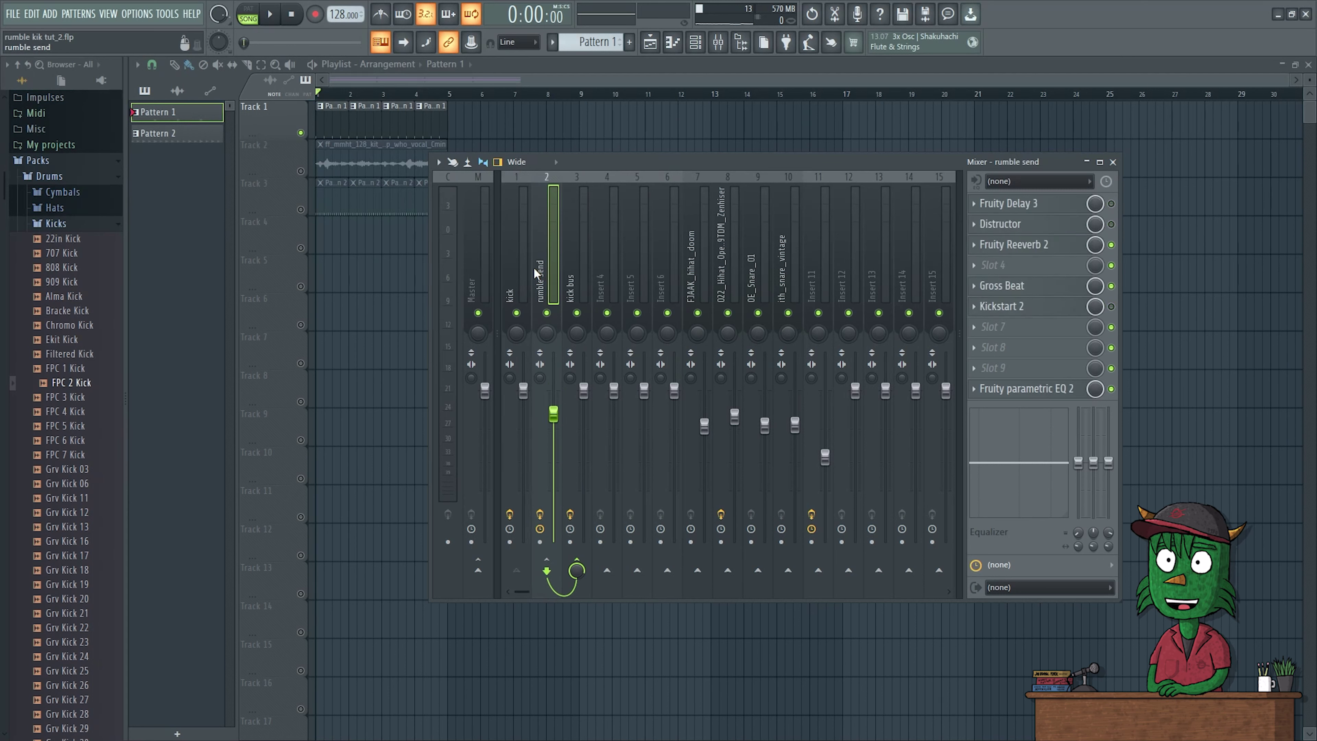
click(572, 257)
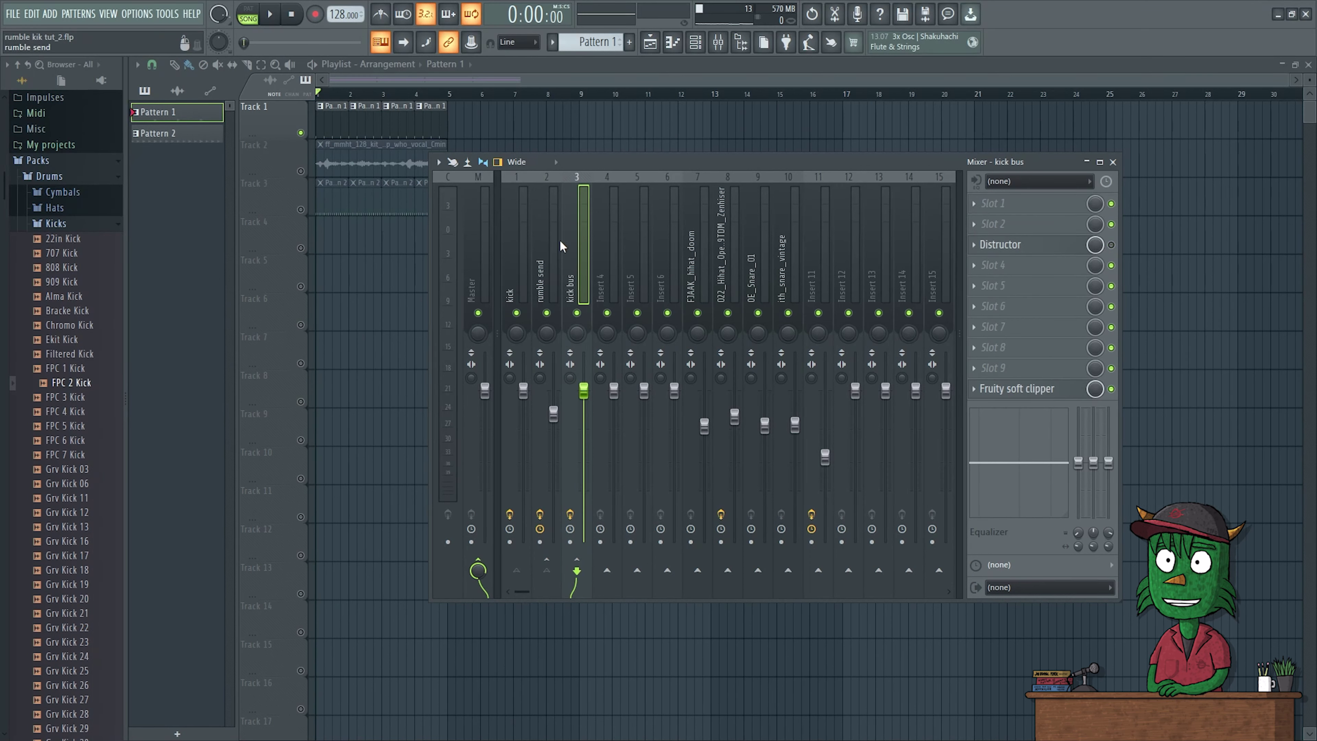
key(space)
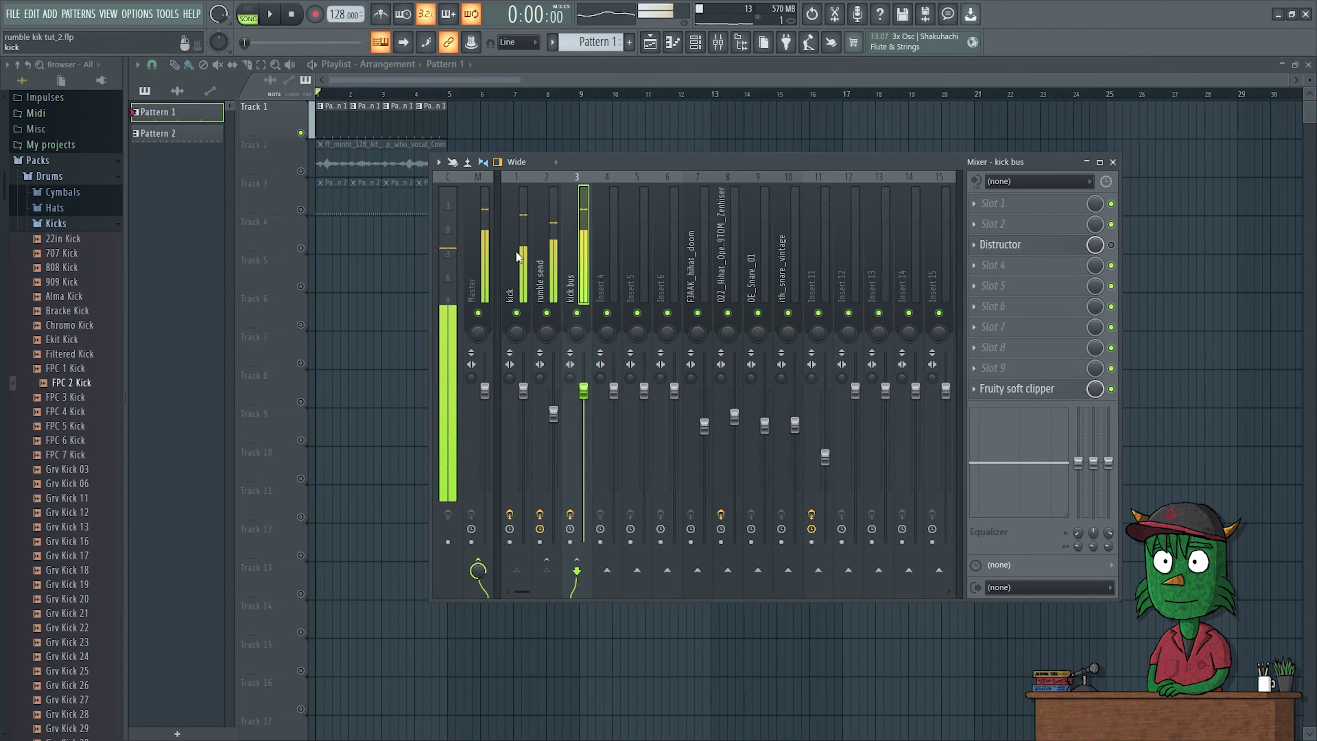
click(510, 256)
click(550, 247)
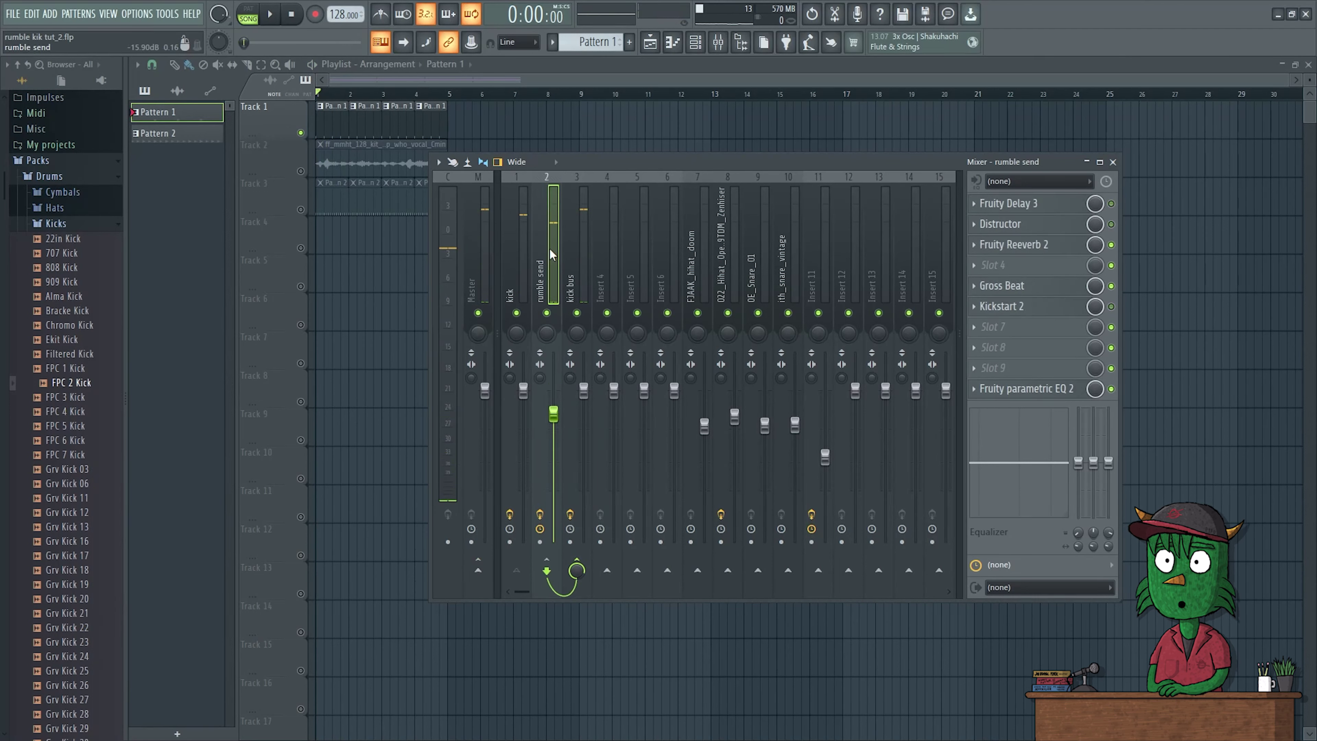
click(567, 249)
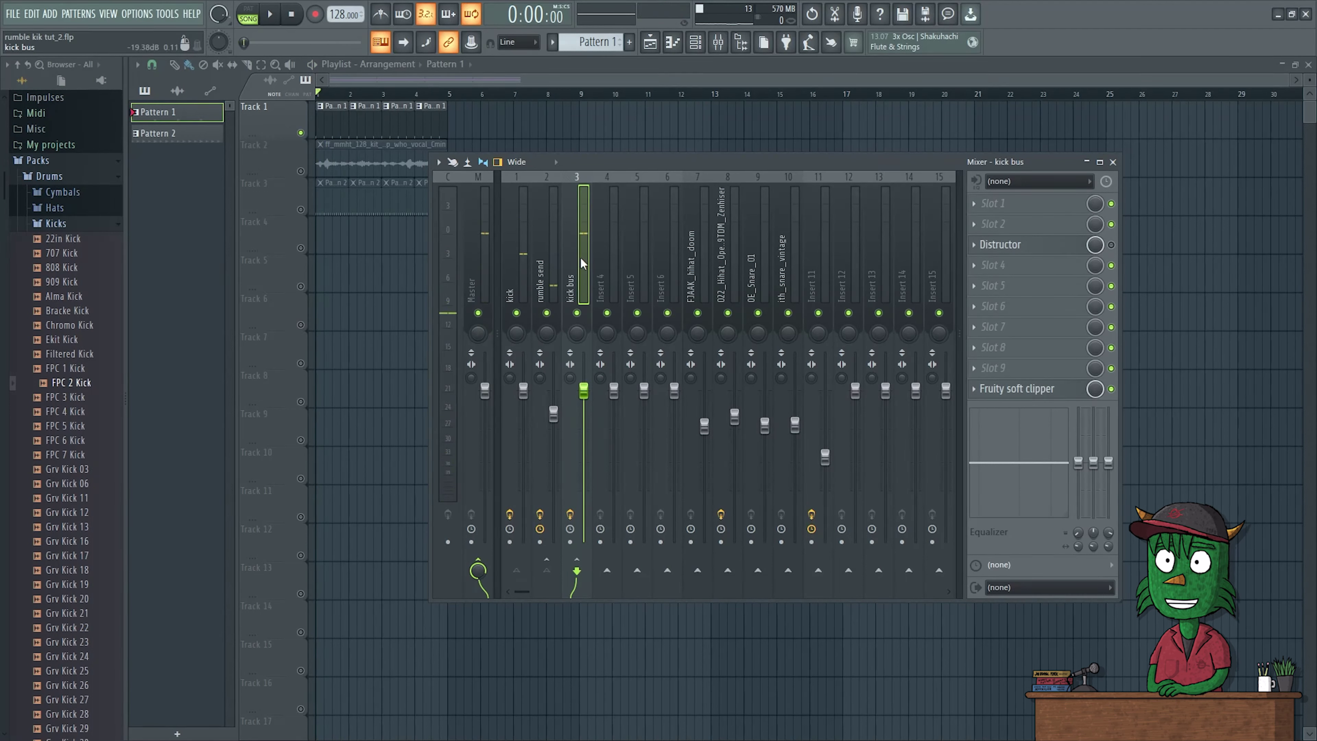
key(space)
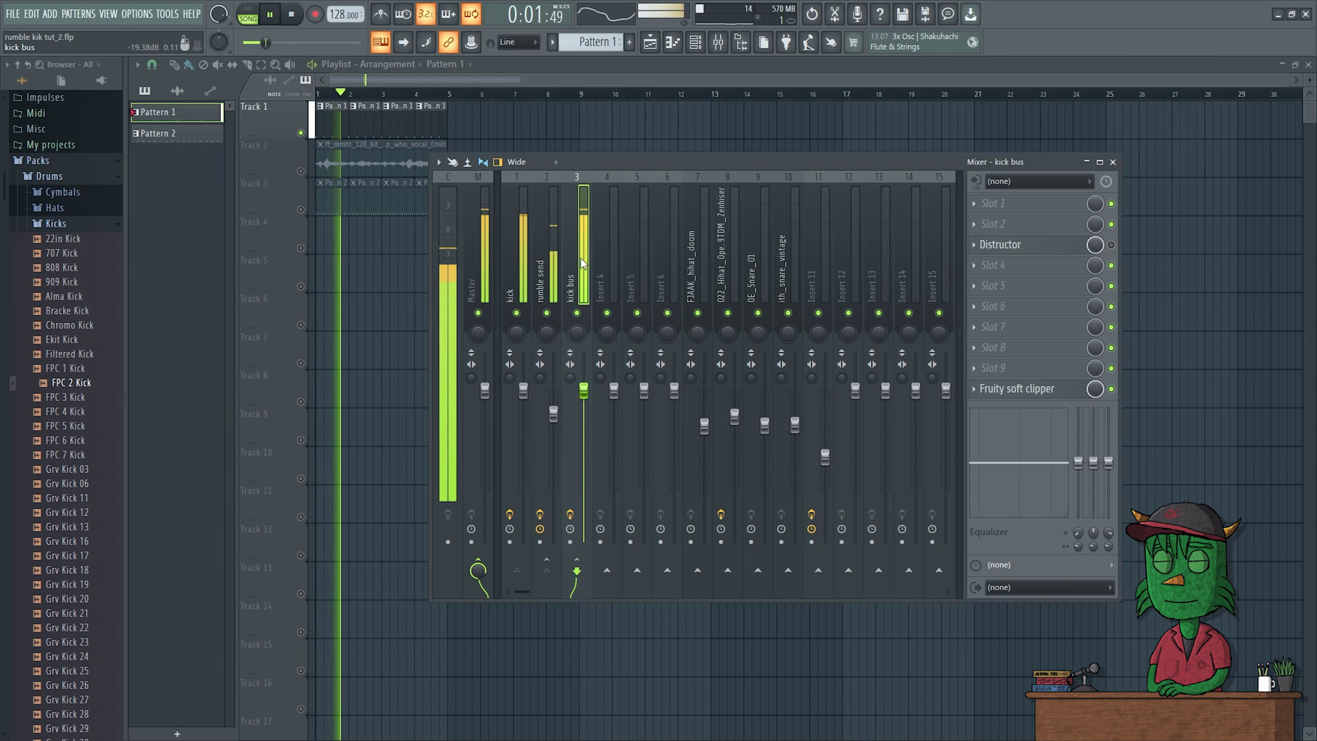
key(space)
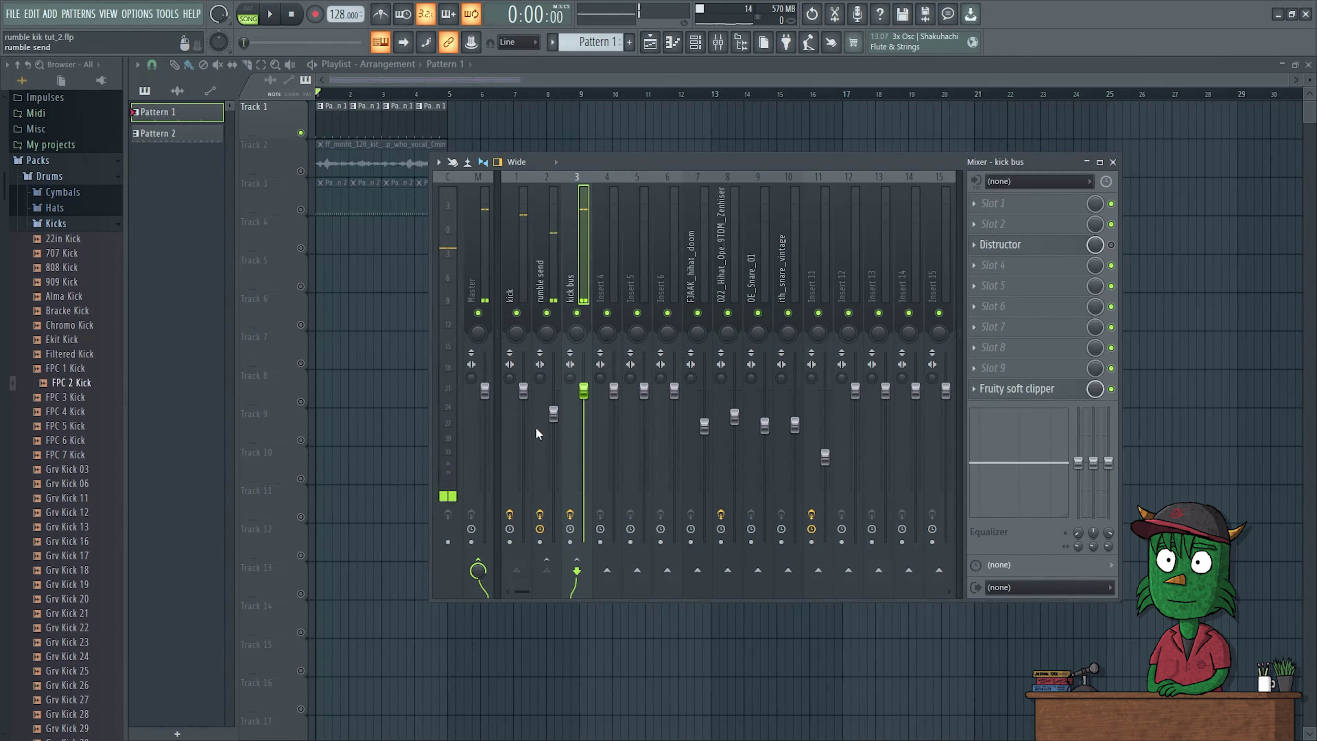
Try different volume levels on the kick, rumble send and kick bus, leaving only the rumble send's volume lowered.
click(523, 390)
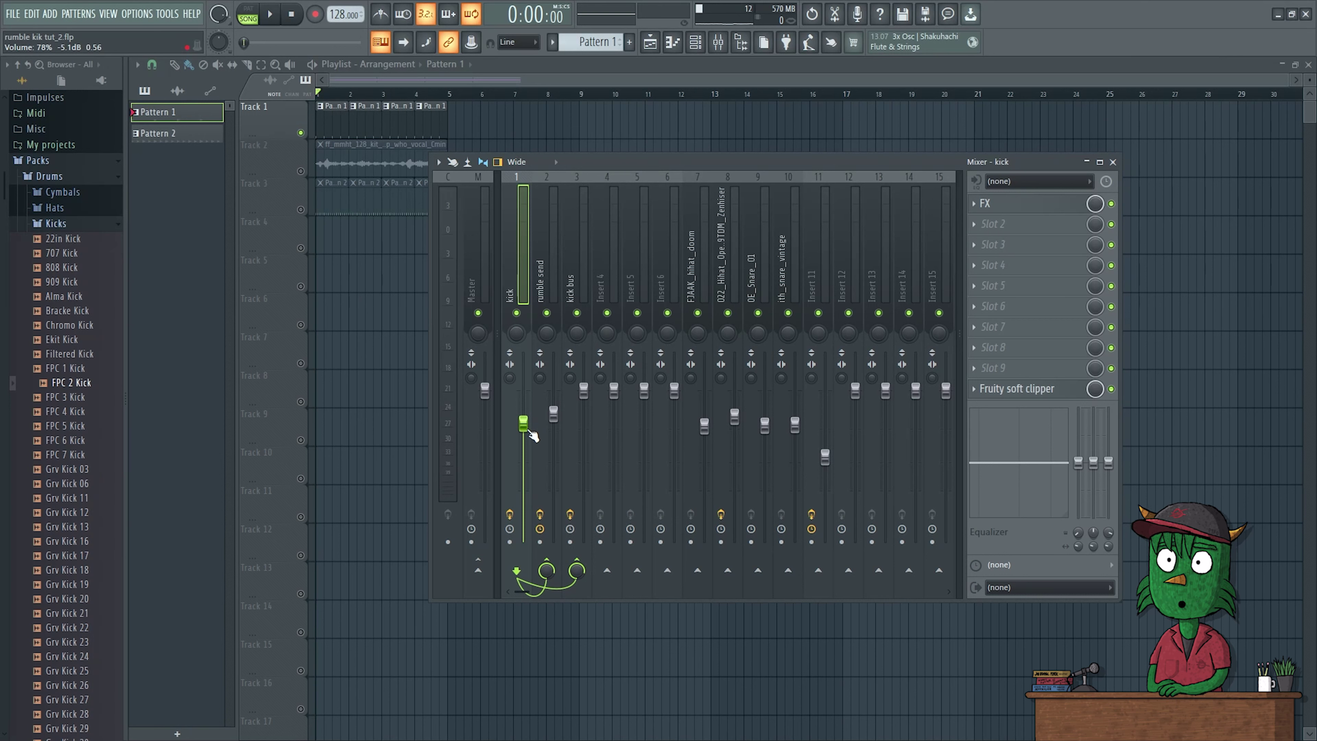
click(553, 413)
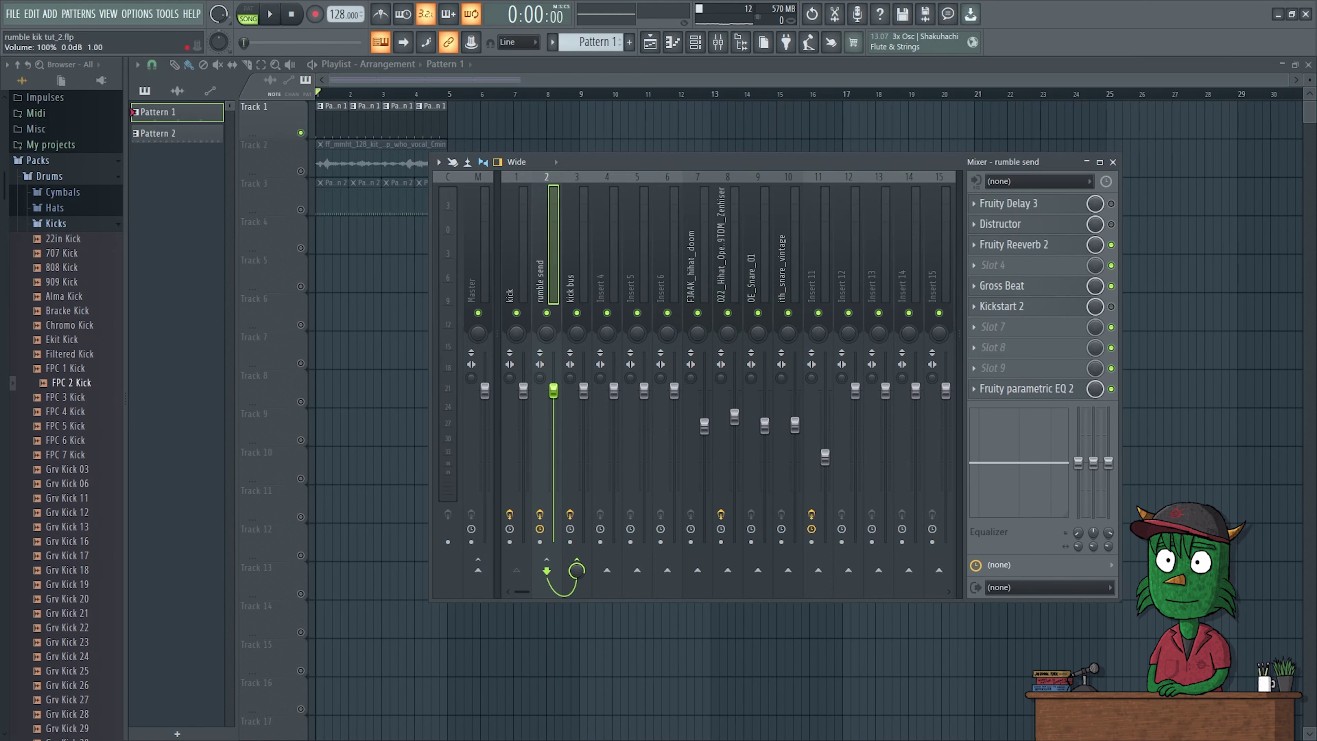
drag(583, 390, 583, 403)
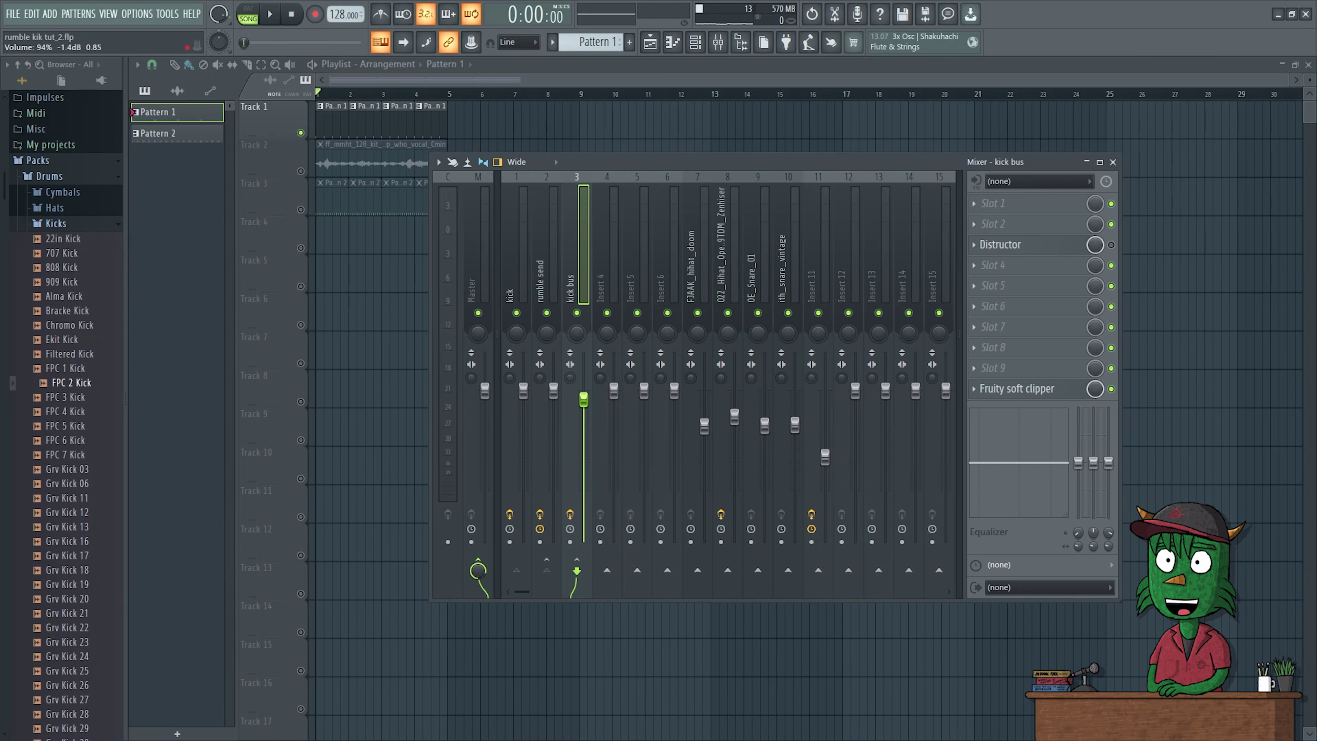
click(553, 392)
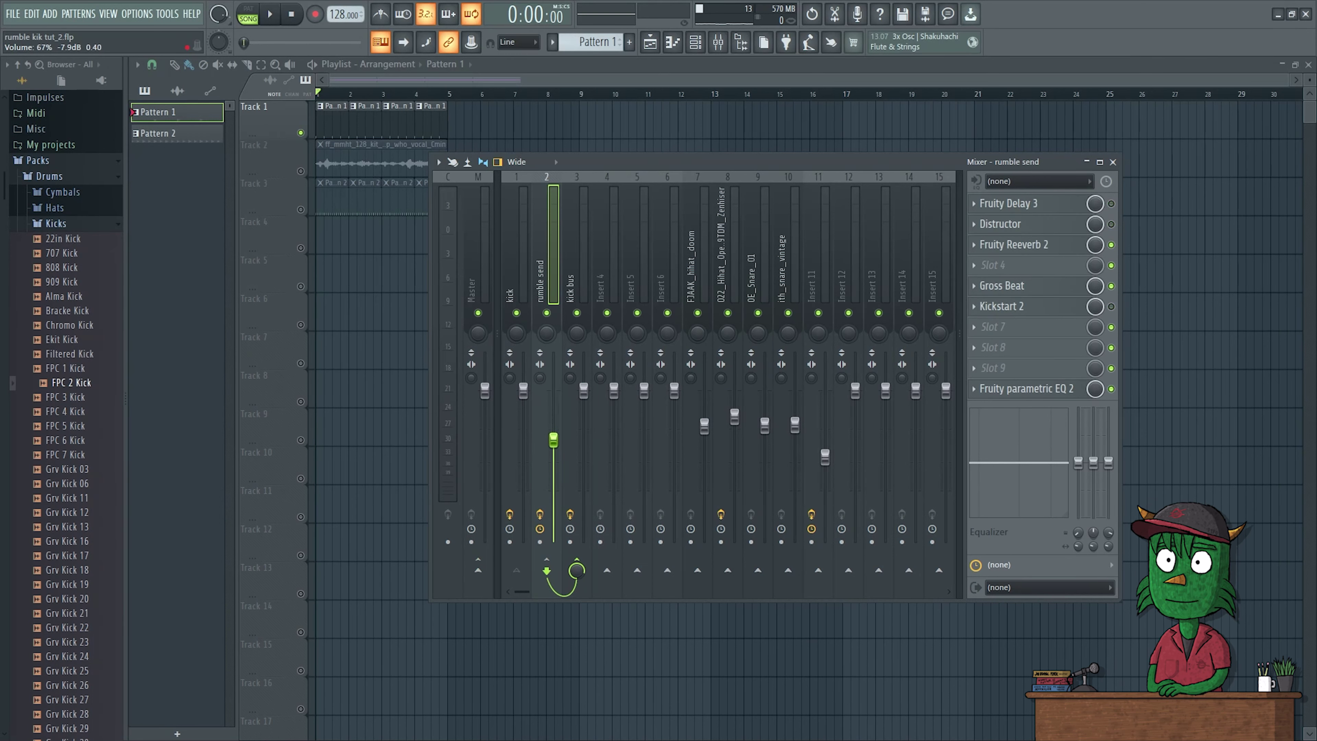
Enable Distructor on the kick bus, open it during playback, and reposition its window.
click(580, 251)
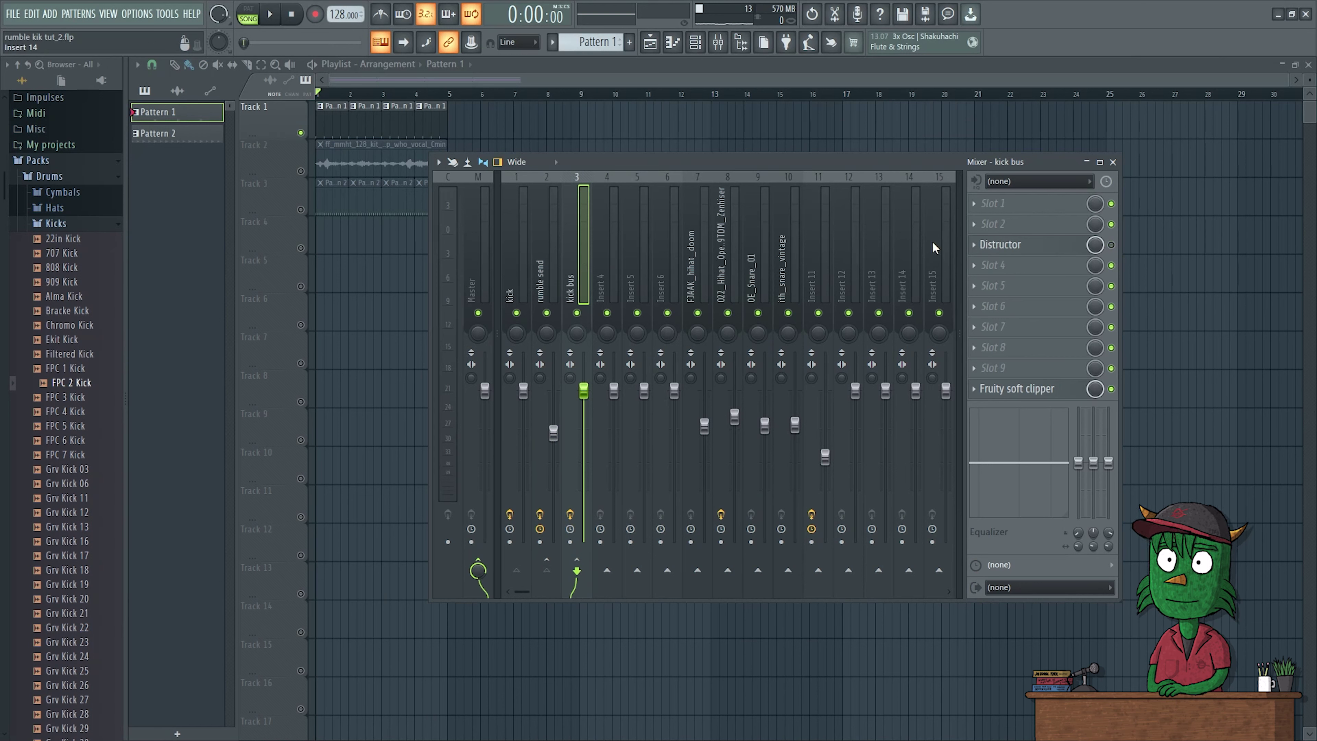
click(1111, 244)
key(space)
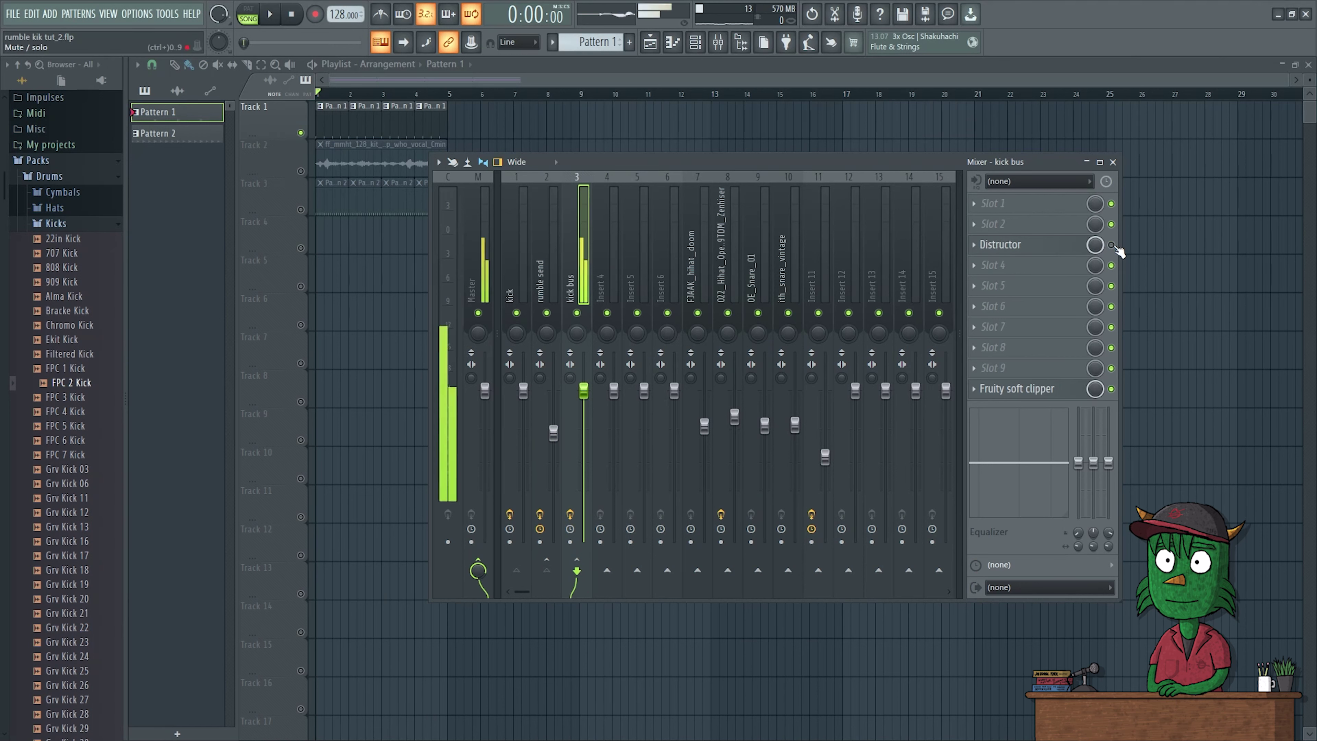
click(1034, 248)
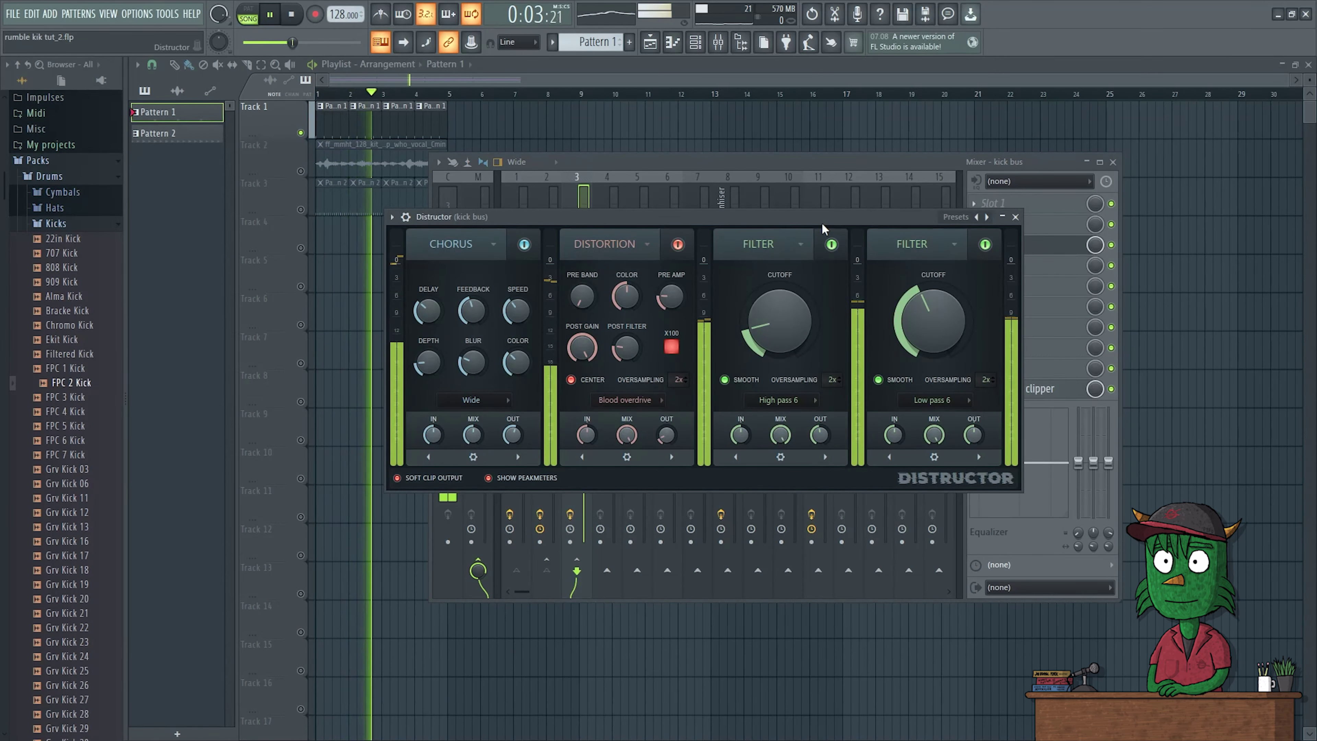
key(space)
drag(772, 218, 752, 291)
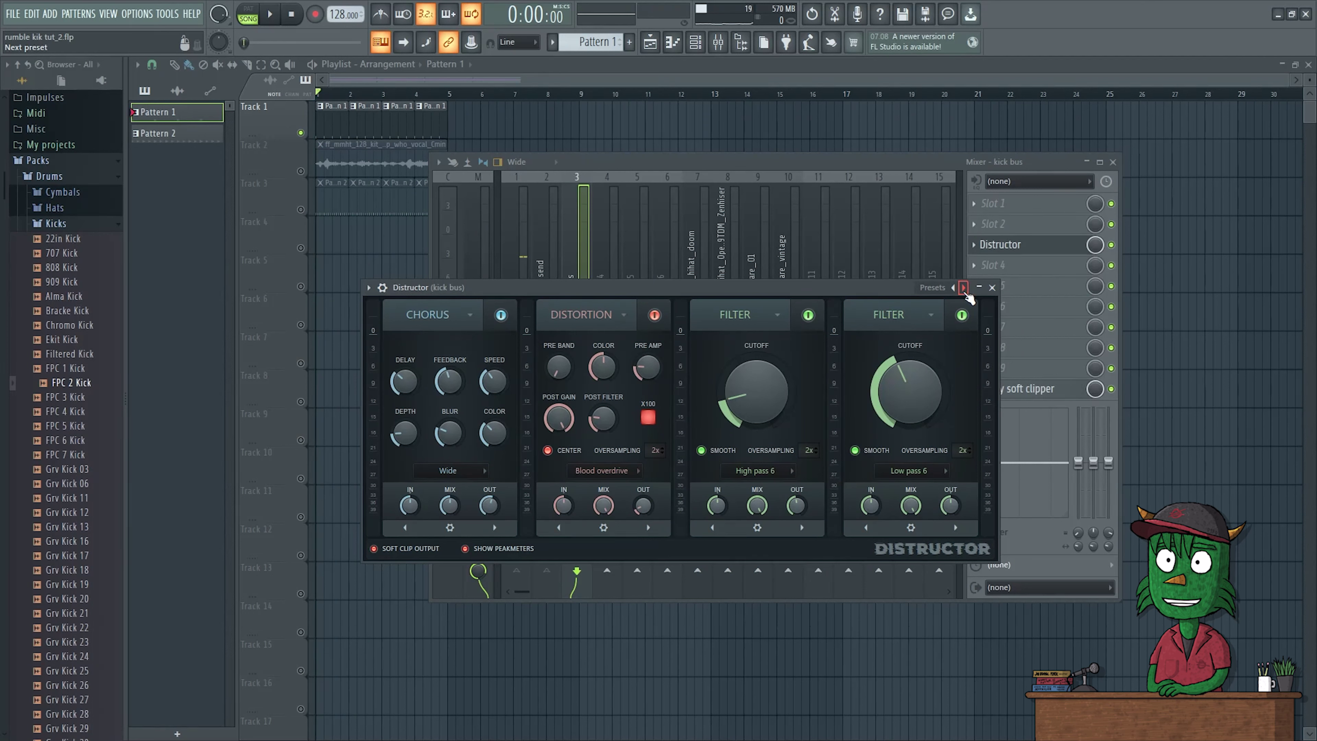
Audition the kick bus Distructor presets in playback from Lofi through to Backgroundizer, then close the plugin and bypass it.
key(space)
click(963, 287)
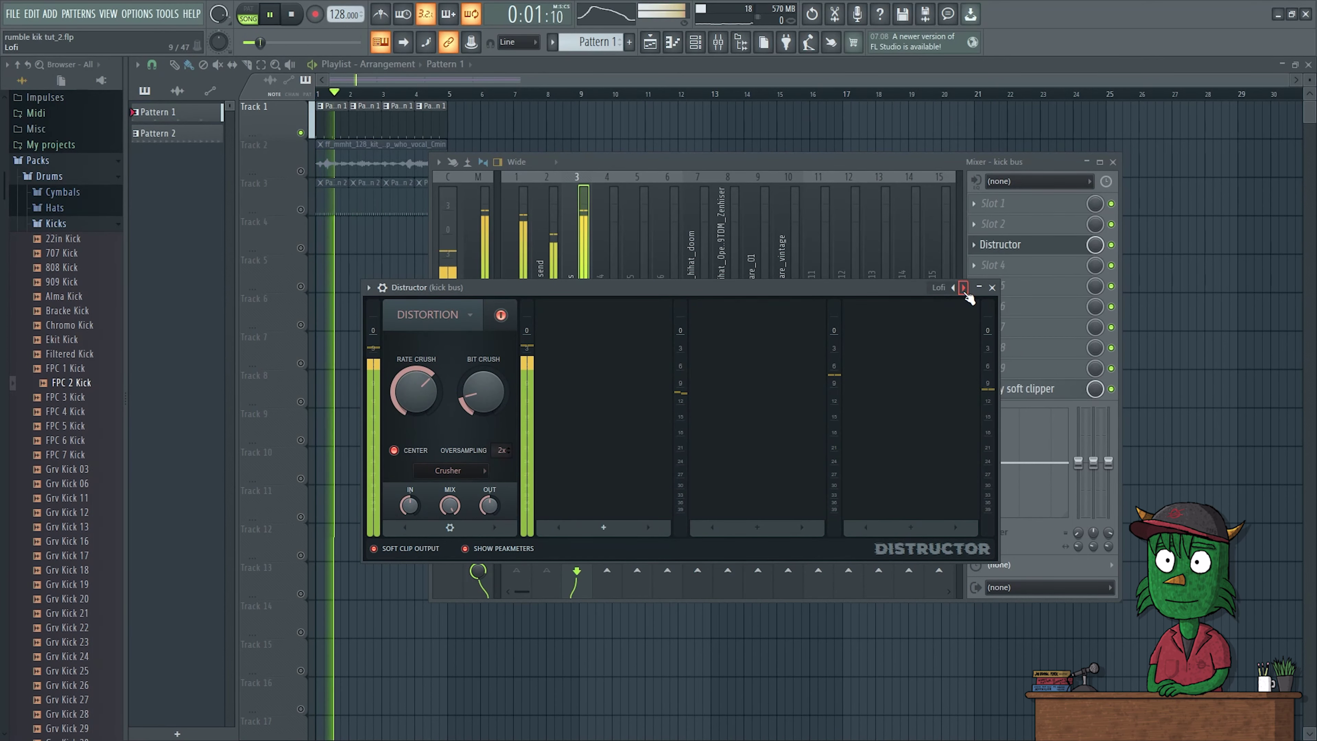
click(962, 286)
click(962, 287)
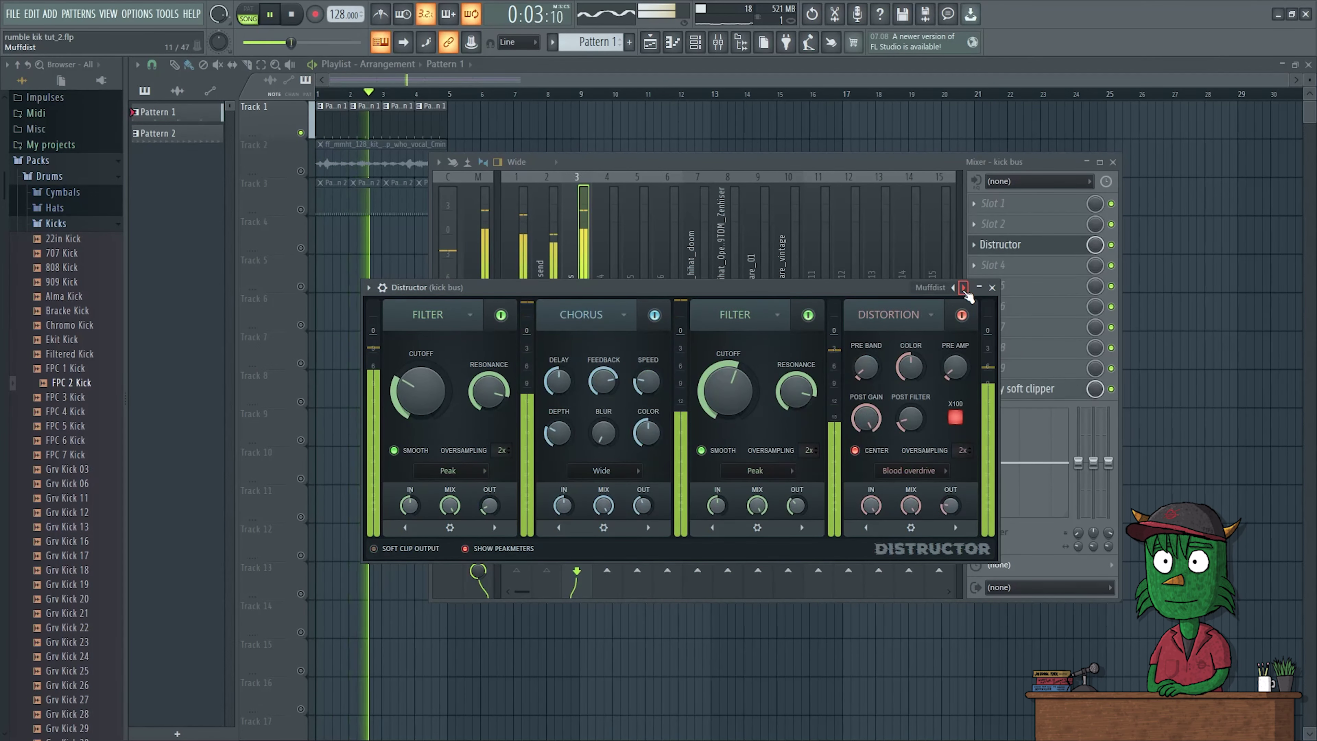
click(963, 287)
click(963, 286)
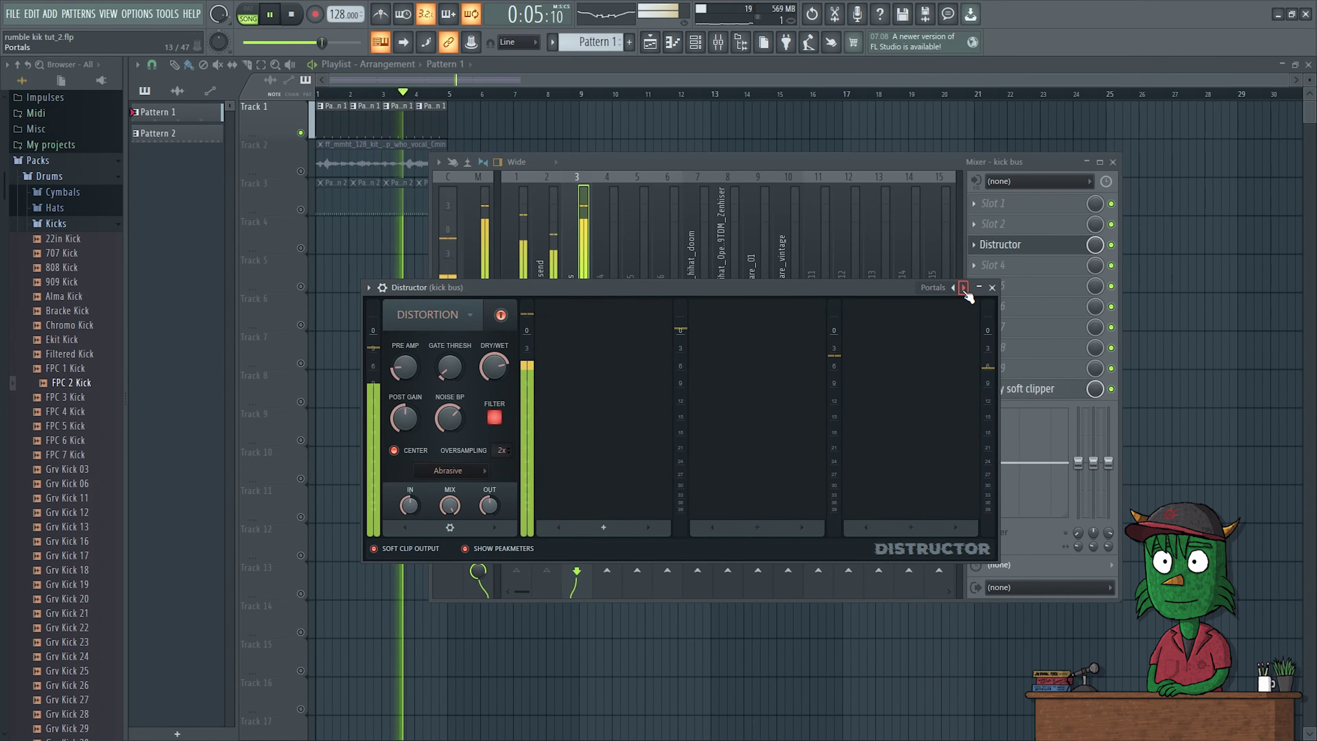
click(962, 286)
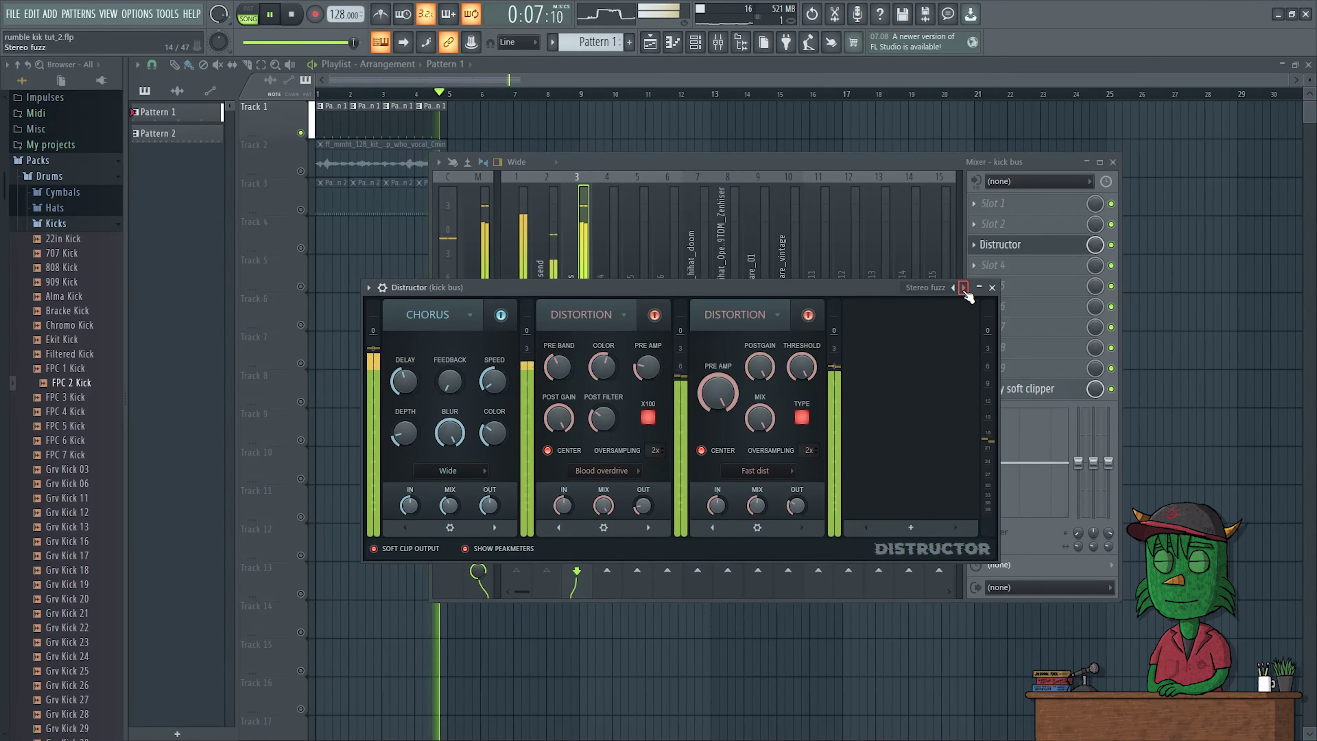
click(963, 286)
click(962, 286)
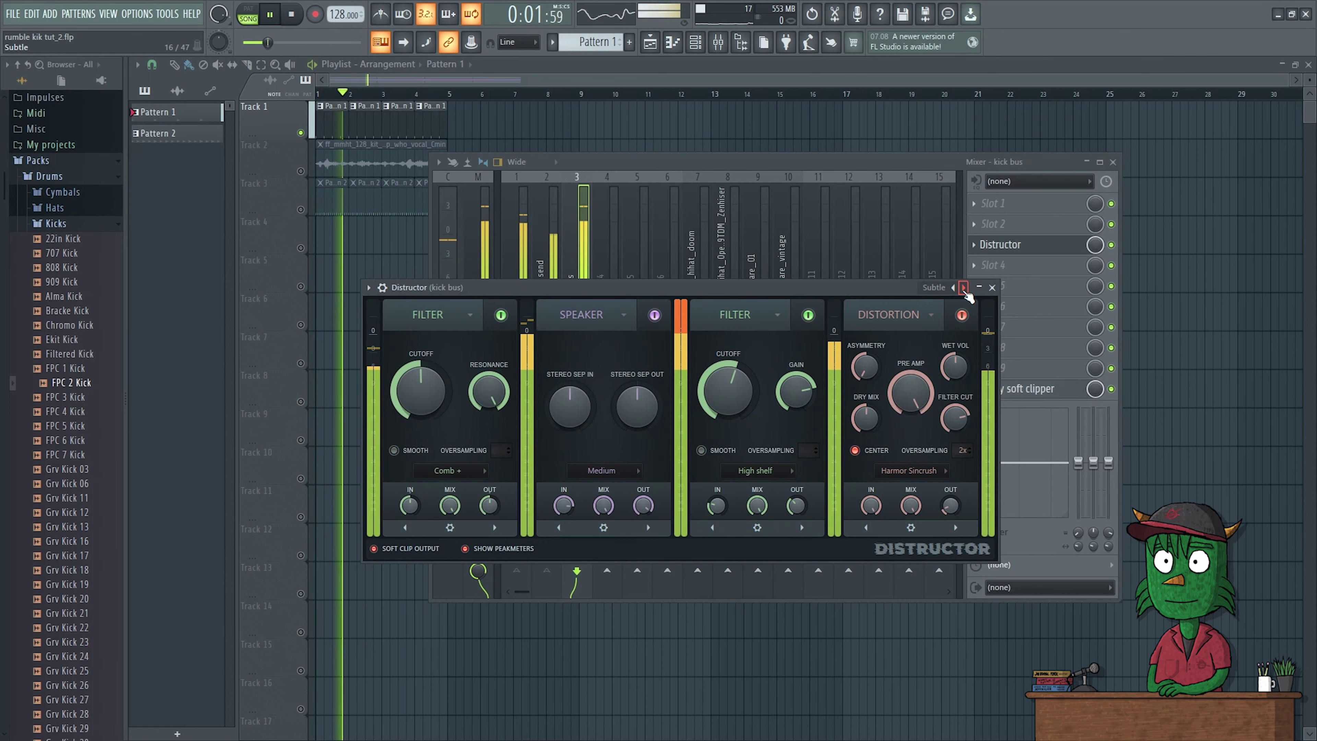
click(963, 287)
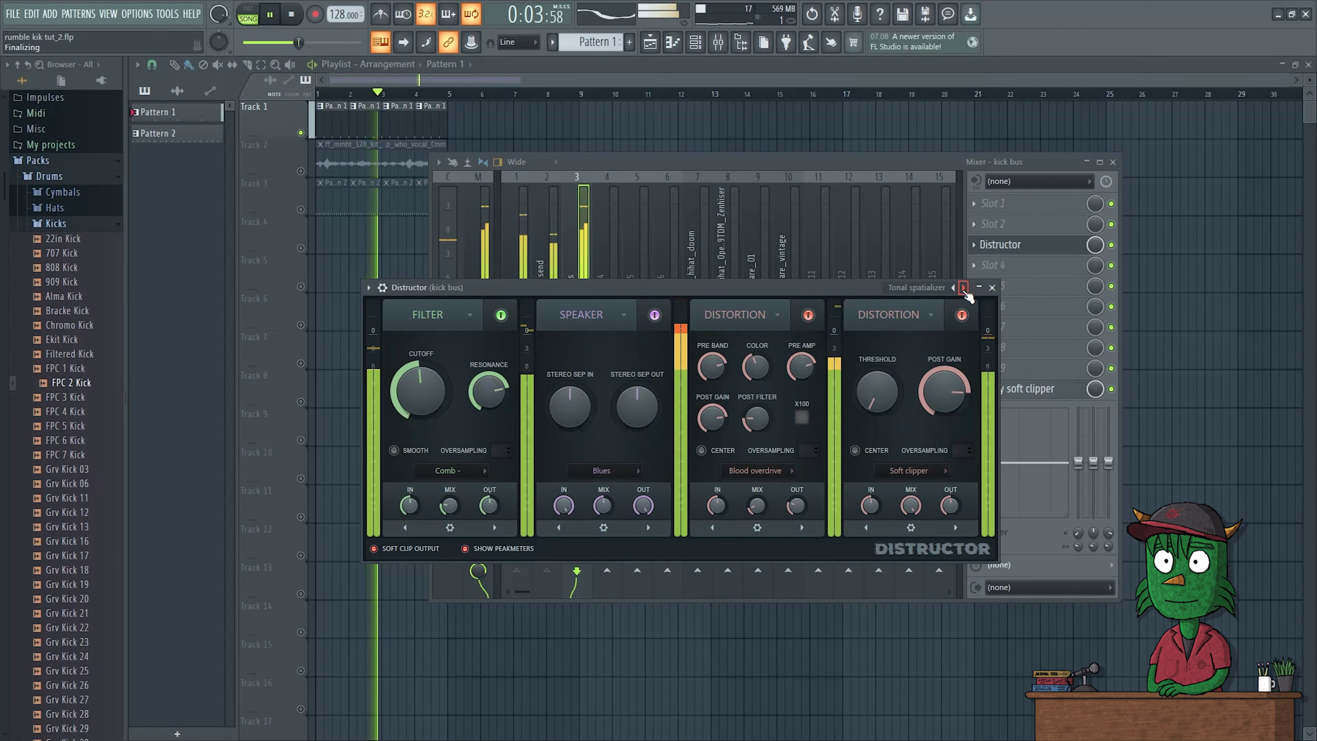
click(962, 287)
click(963, 286)
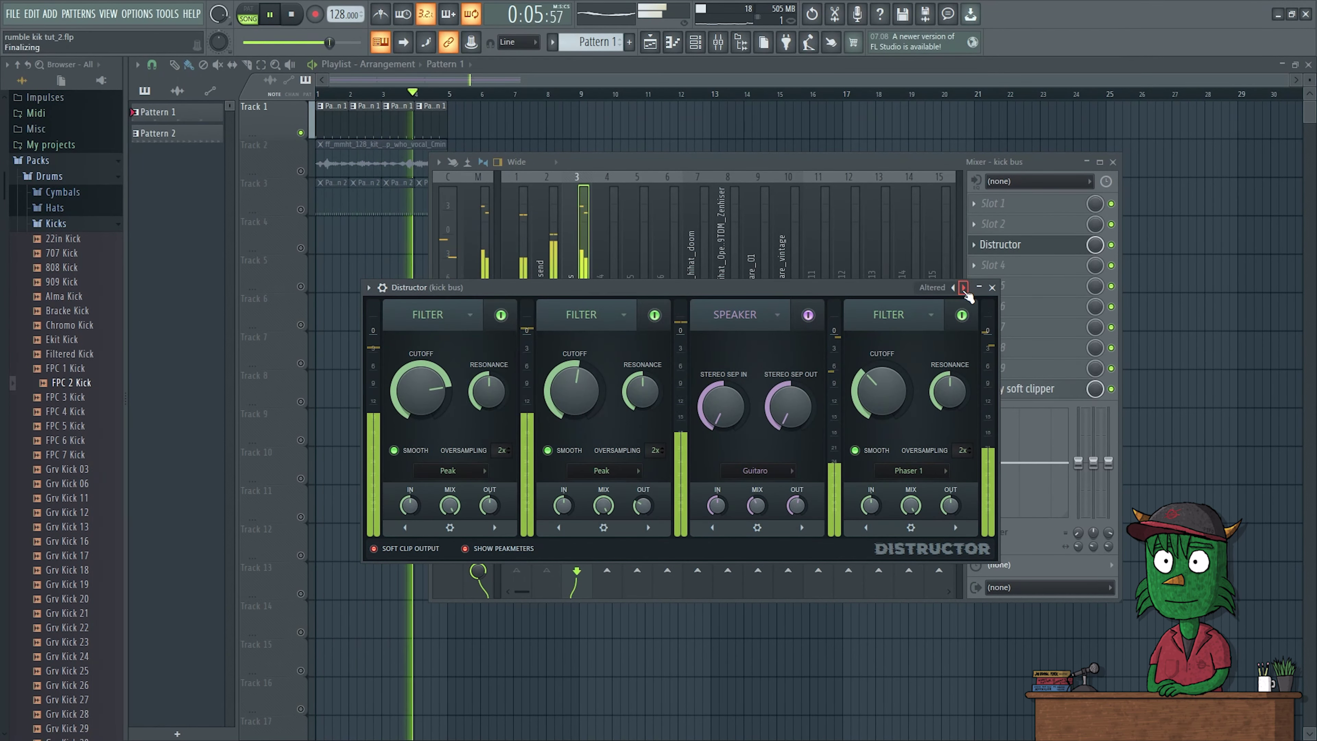
click(963, 287)
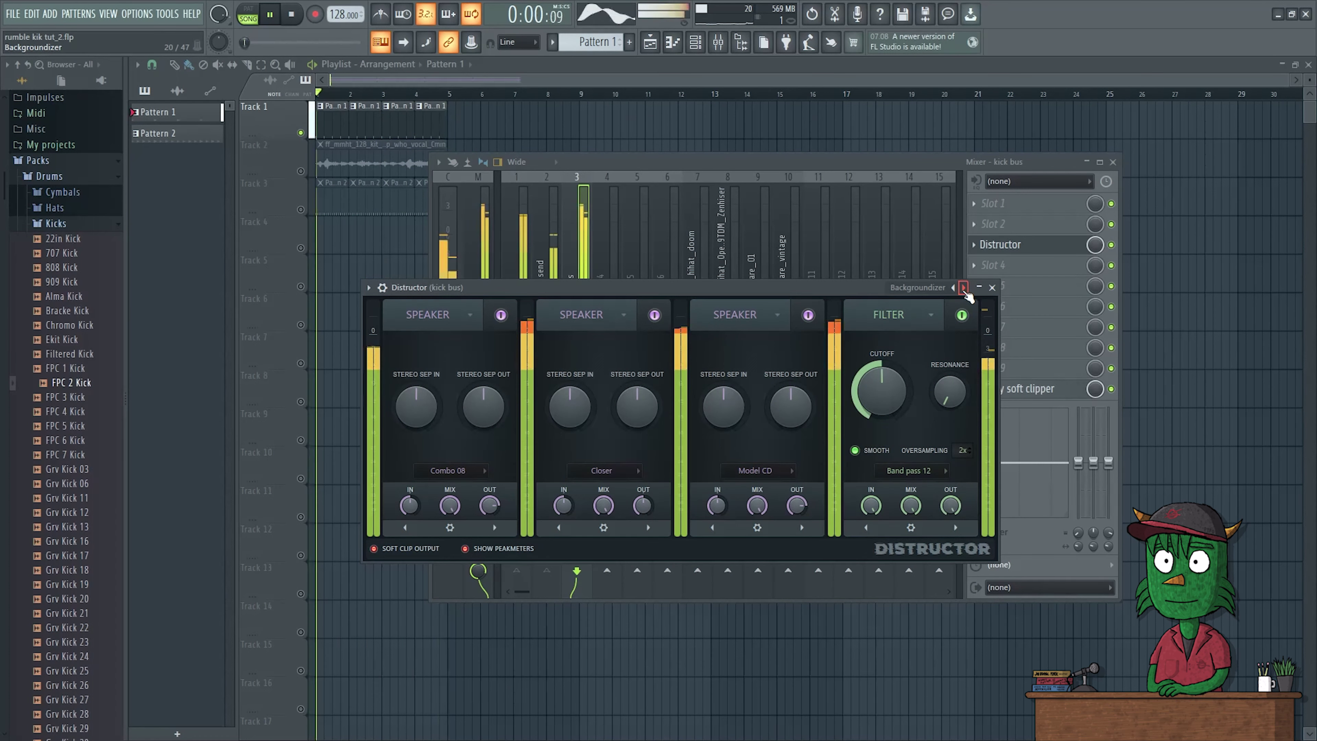
key(space)
click(991, 287)
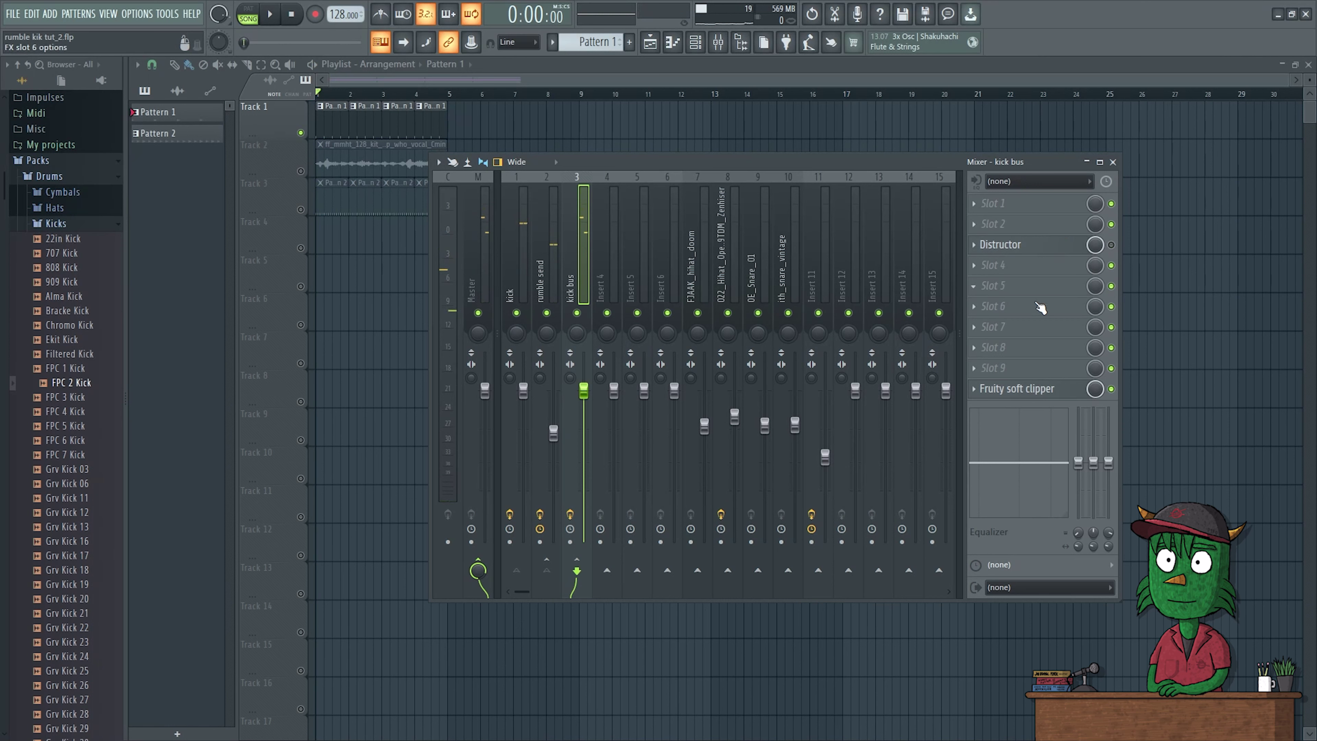
Review the processing chain: the kick bus Fruity soft clipper, the kick track's effects and Fruity Delay 3 on the rumble send.
click(1018, 394)
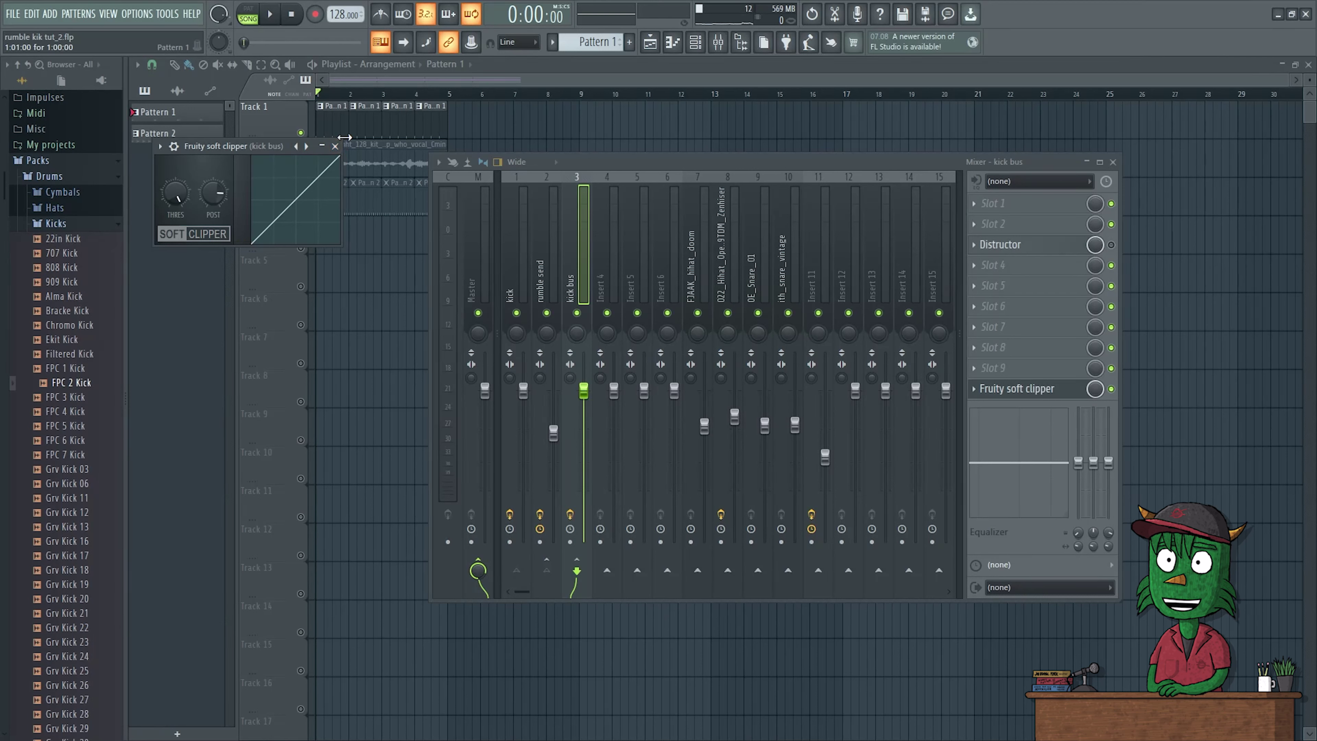
click(335, 146)
click(515, 269)
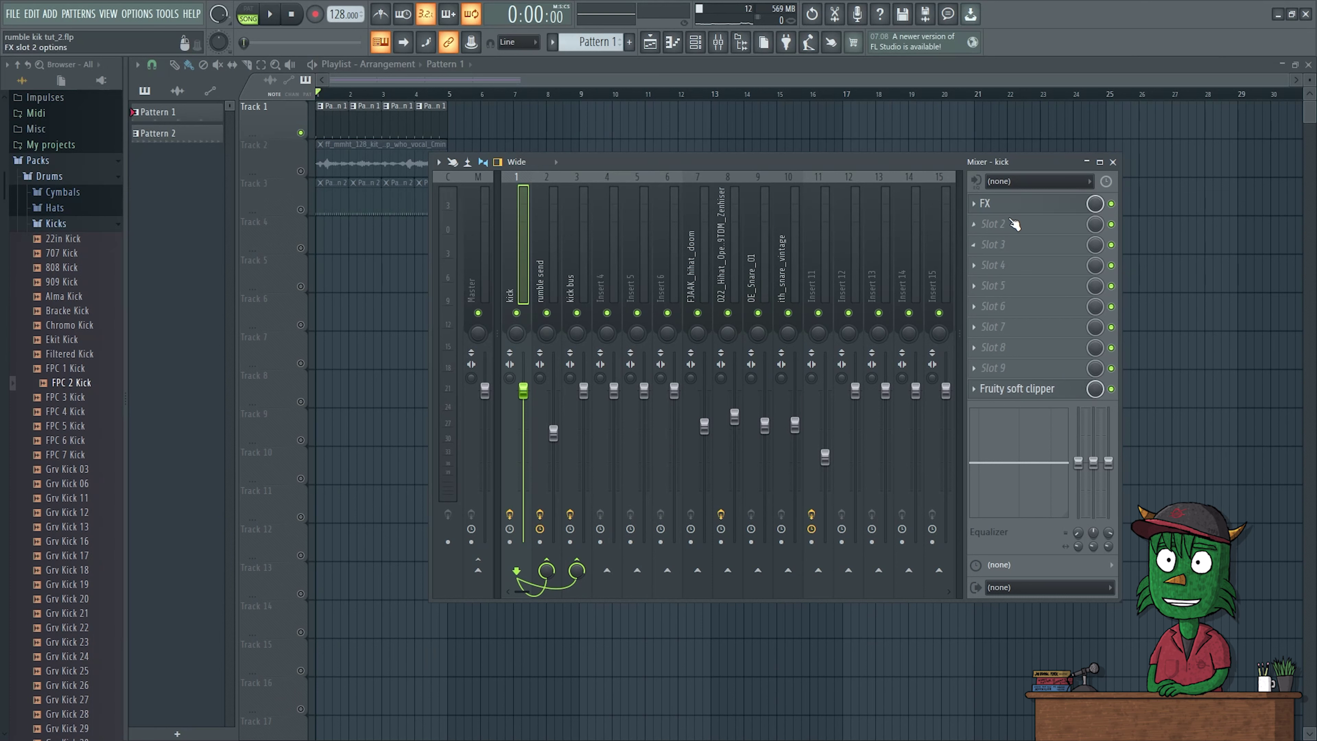
click(1011, 204)
click(1004, 211)
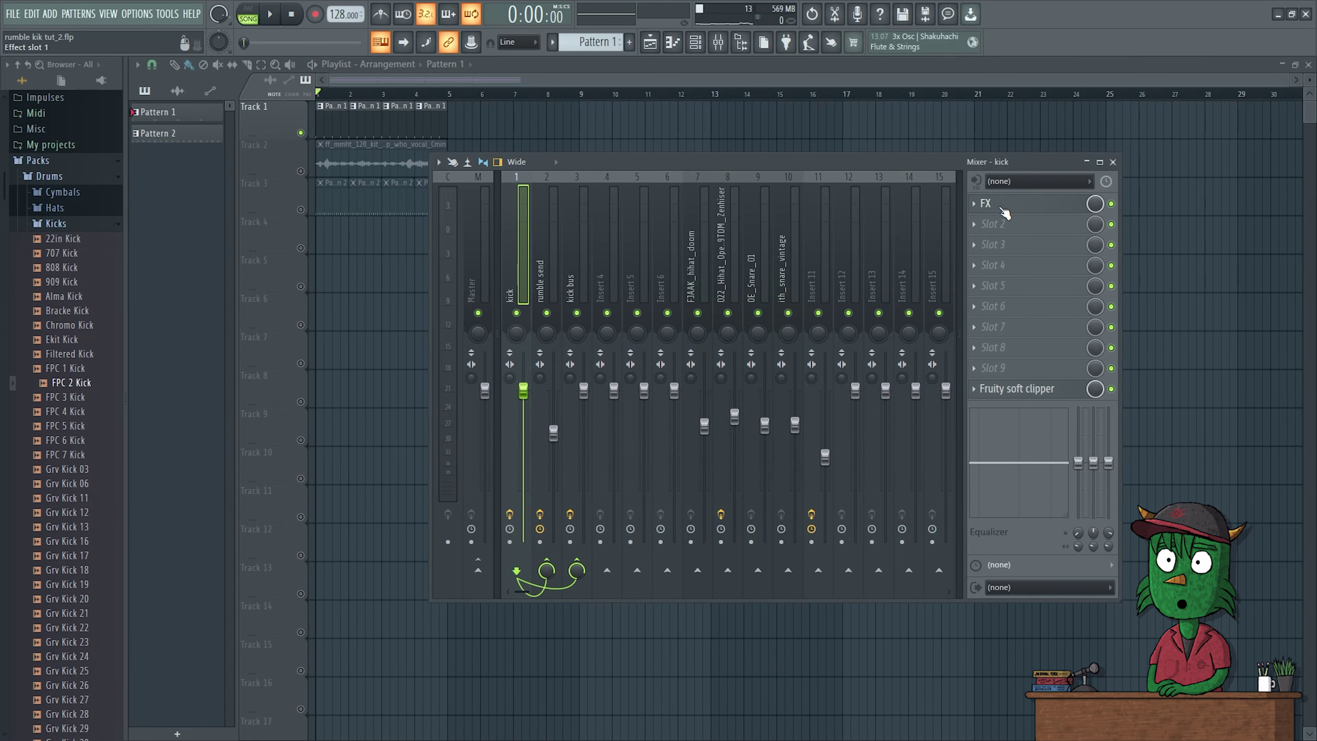
click(547, 285)
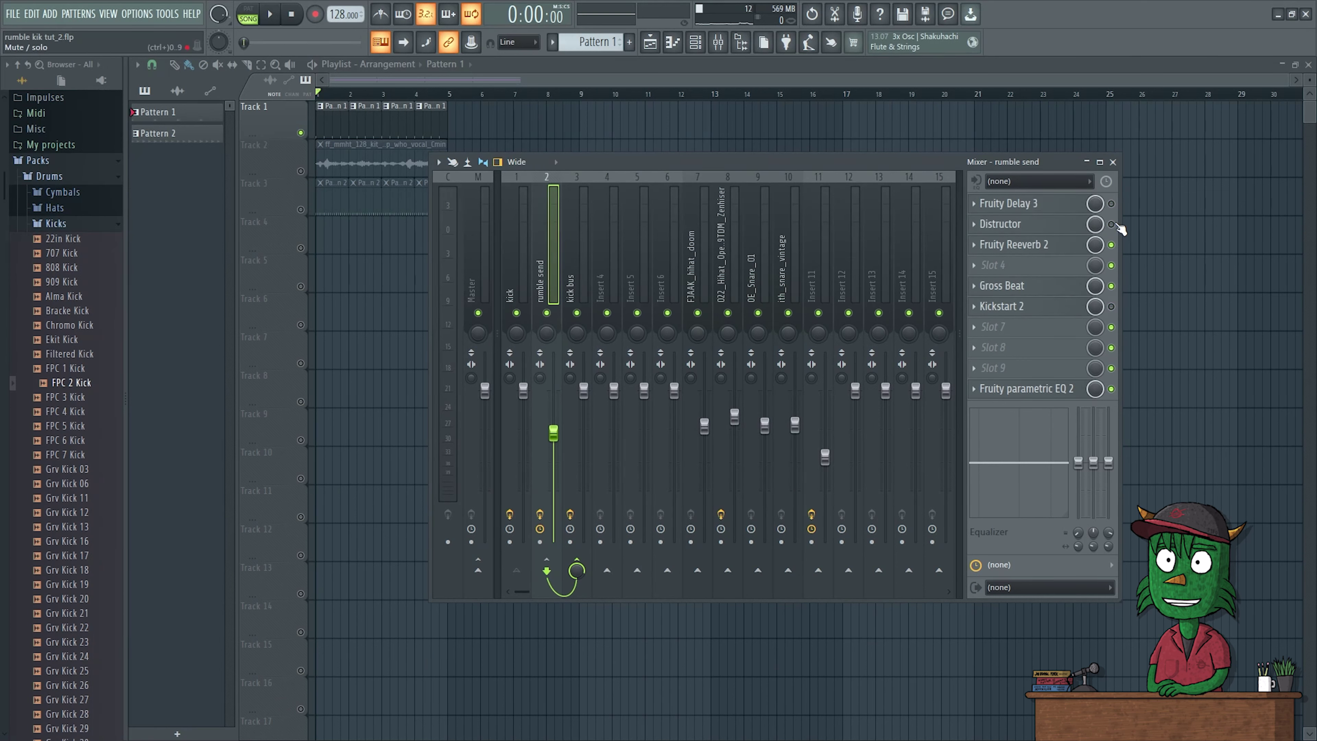
click(1053, 205)
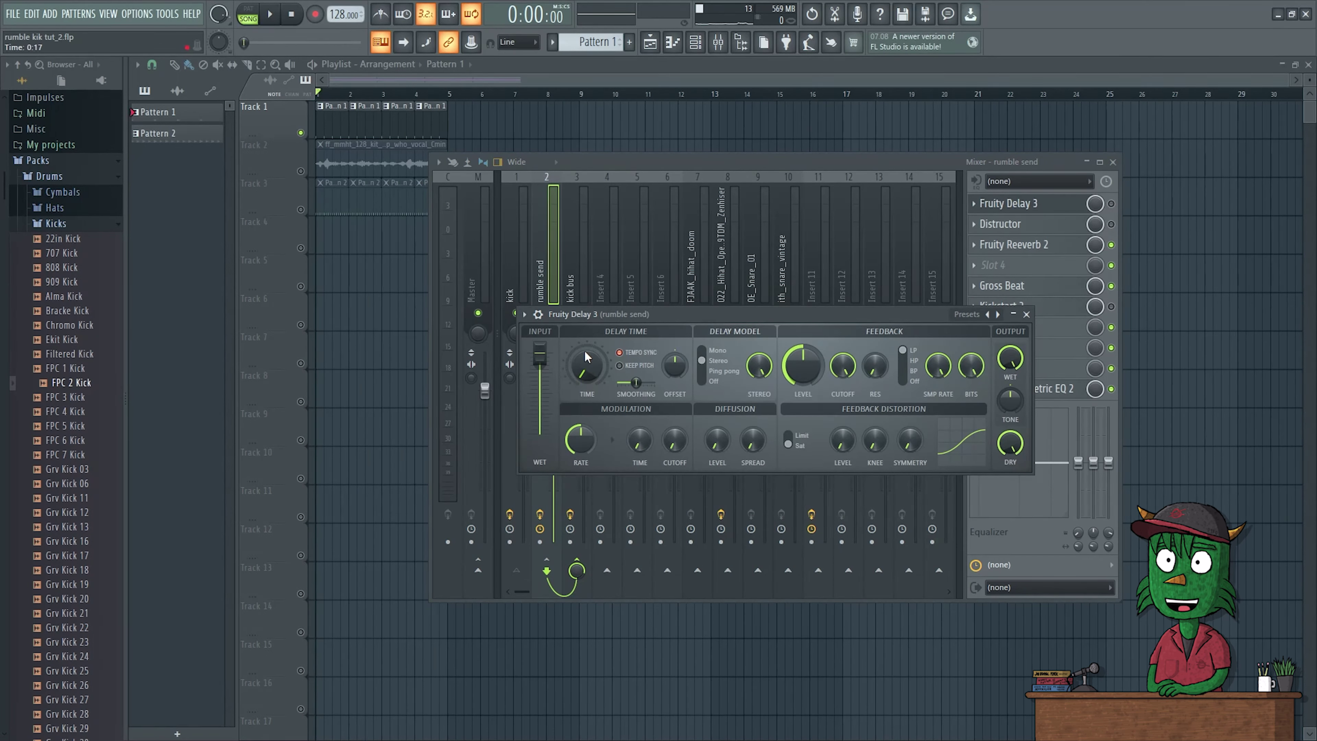
click(922, 170)
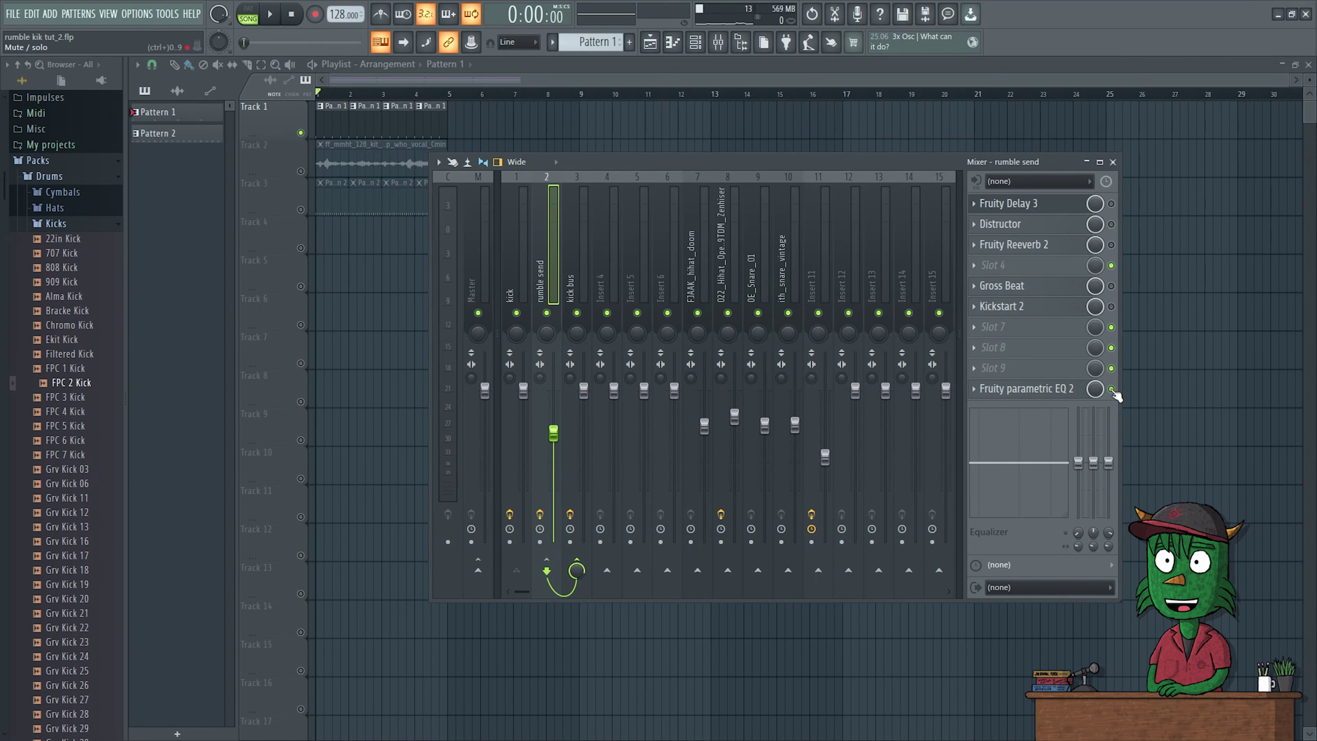
Audition the rumble send with all effects bypassed, with only Fruity Delay 3 enabled, and with Fruity Reeverb 2 and Gross Beat added.
key(space)
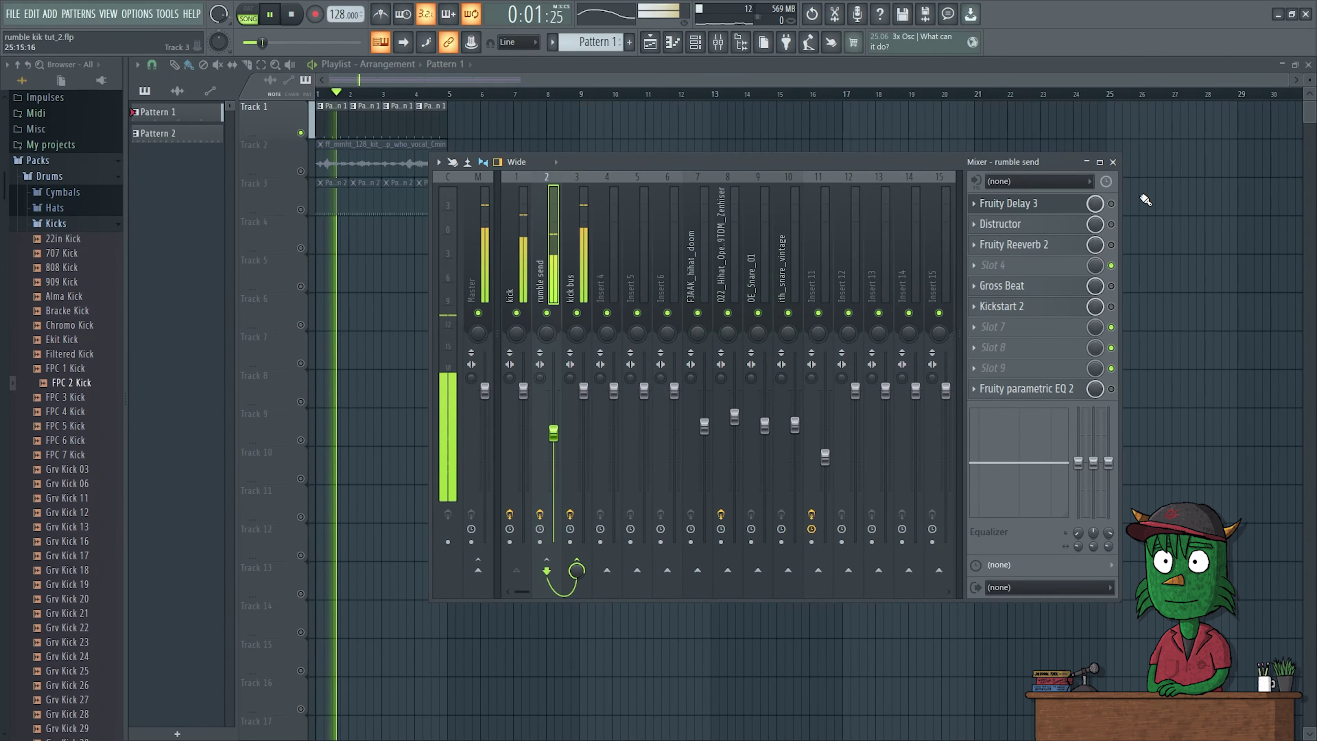
click(1111, 204)
key(space)
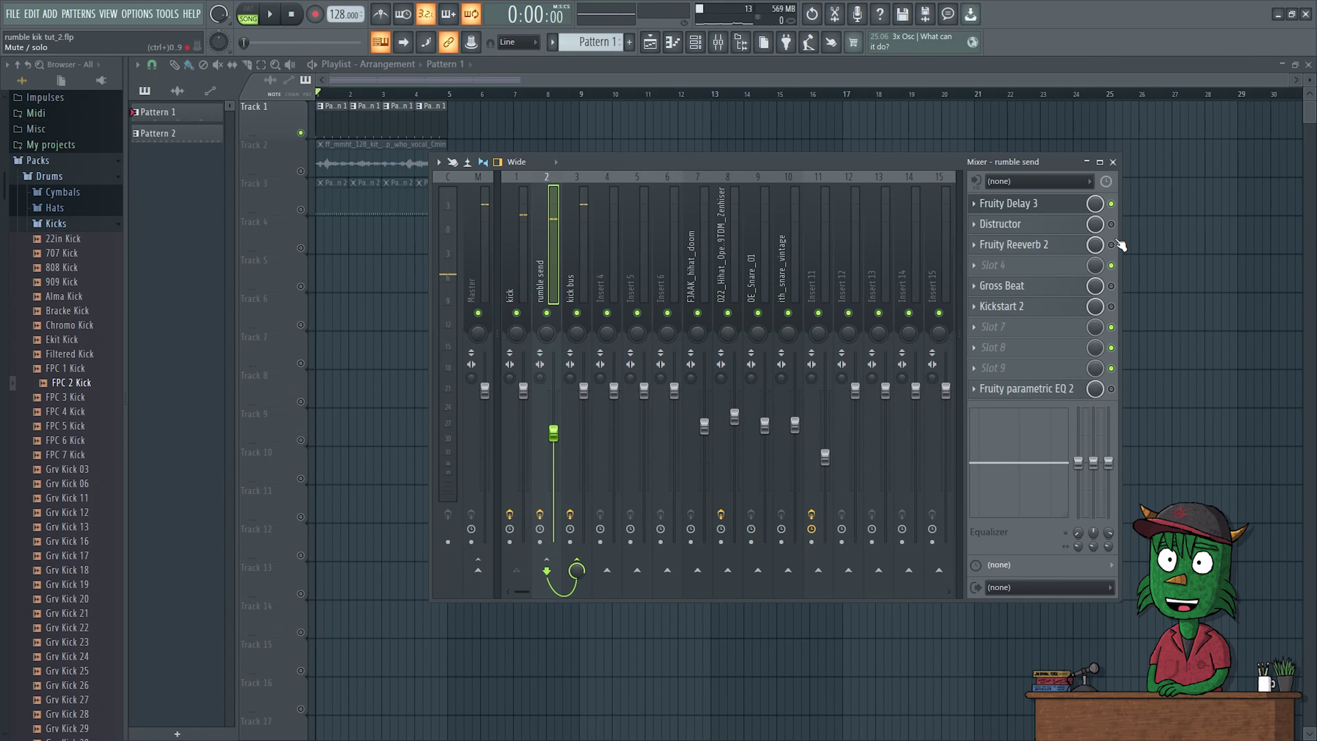
click(1111, 286)
key(space)
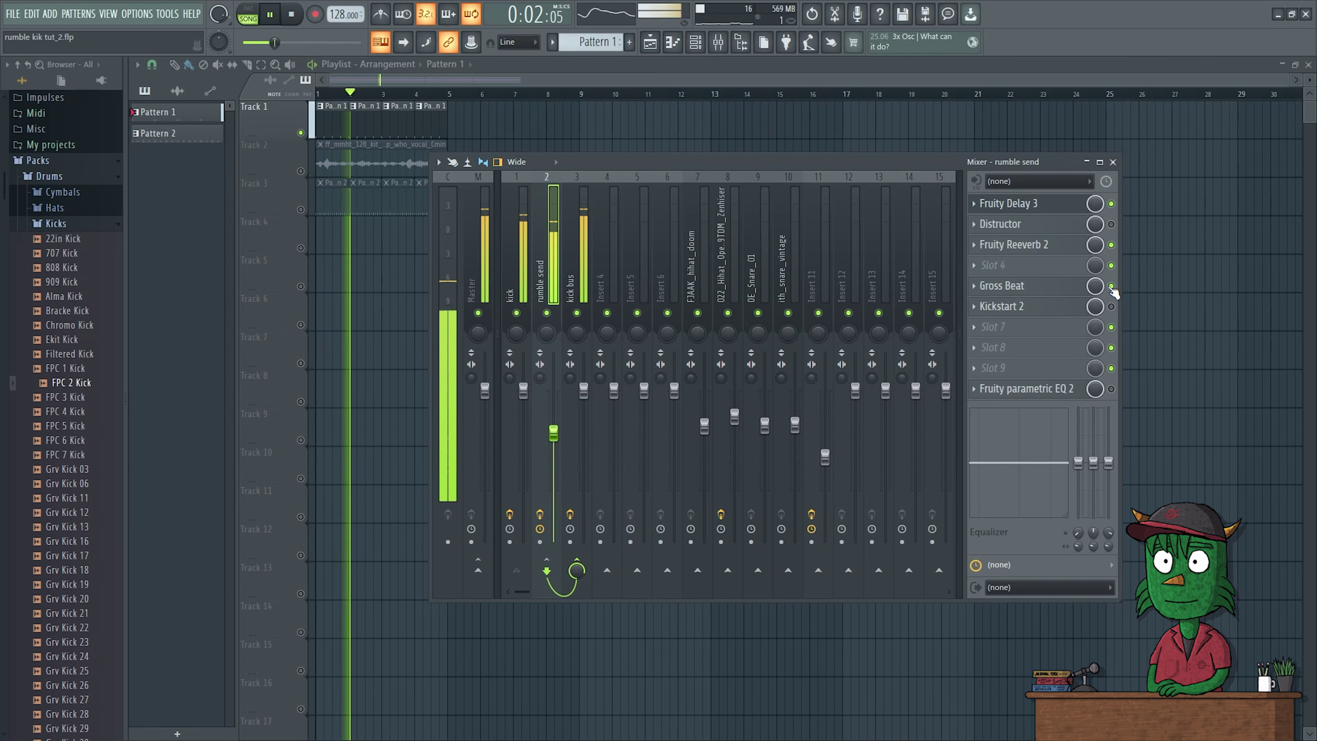
key(space)
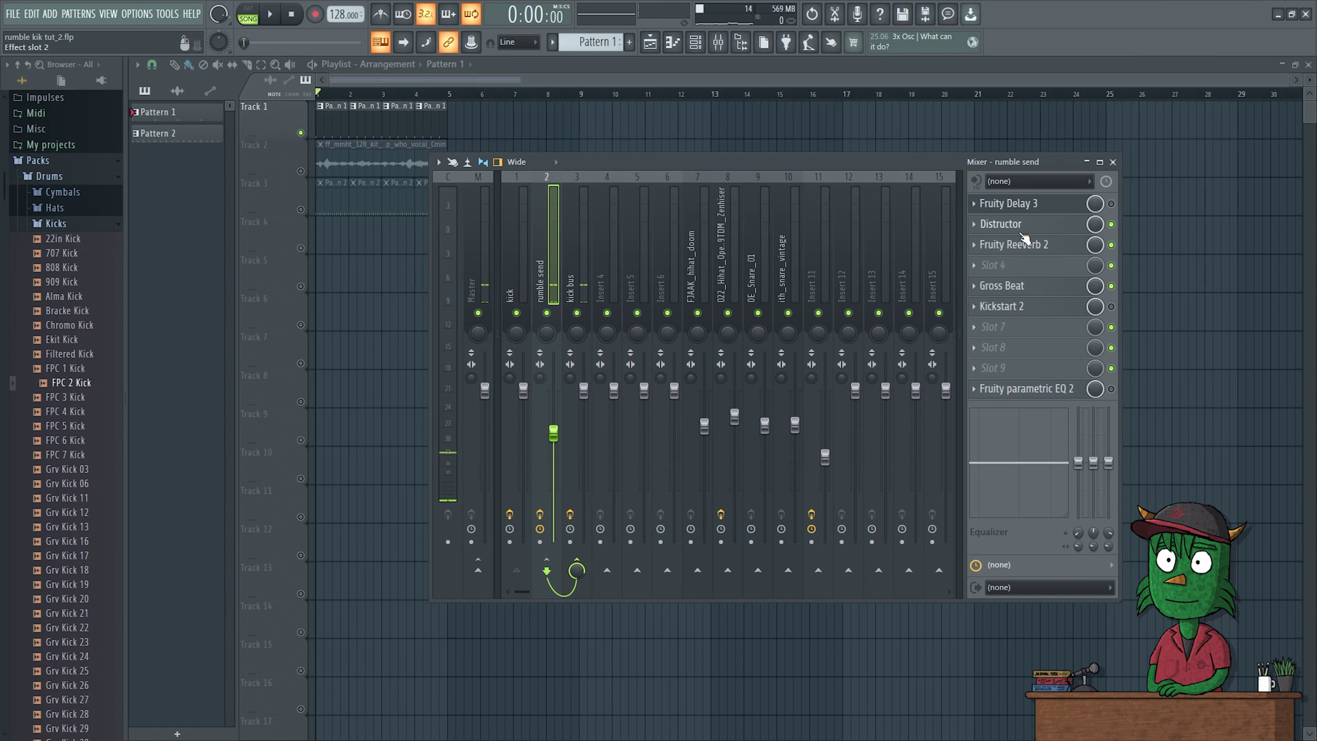
Use Distructor instead of Fruity Delay 3 on the rumble send and audition its Combistructor and Comboperations presets.
key(space)
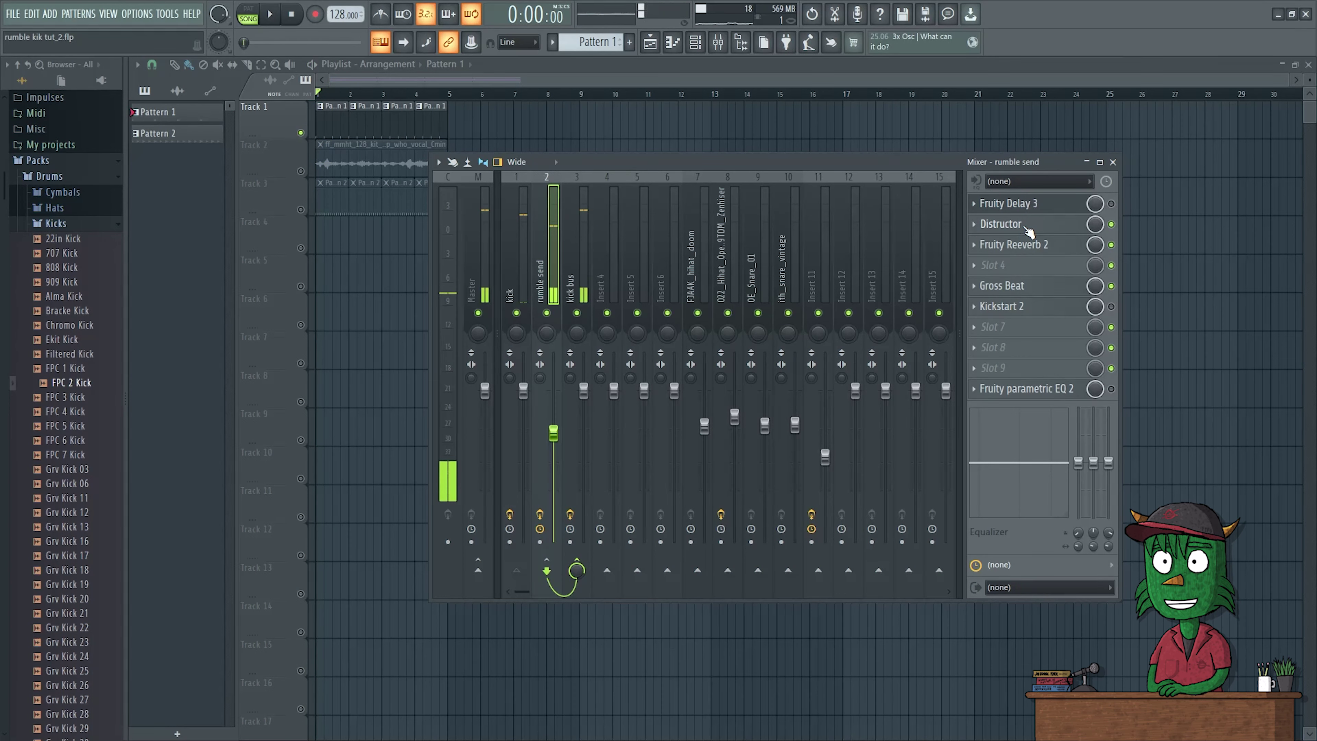
click(1029, 232)
key(space)
drag(1066, 280, 890, 264)
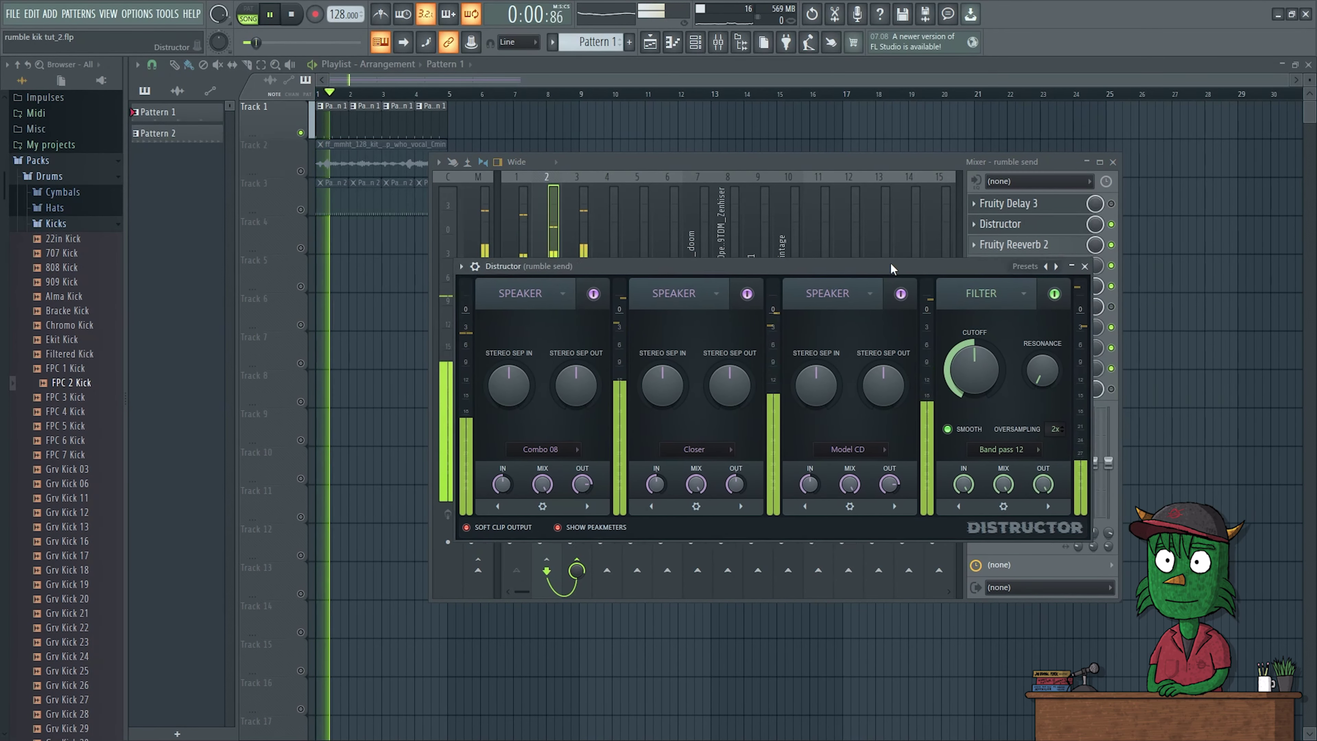
click(1054, 266)
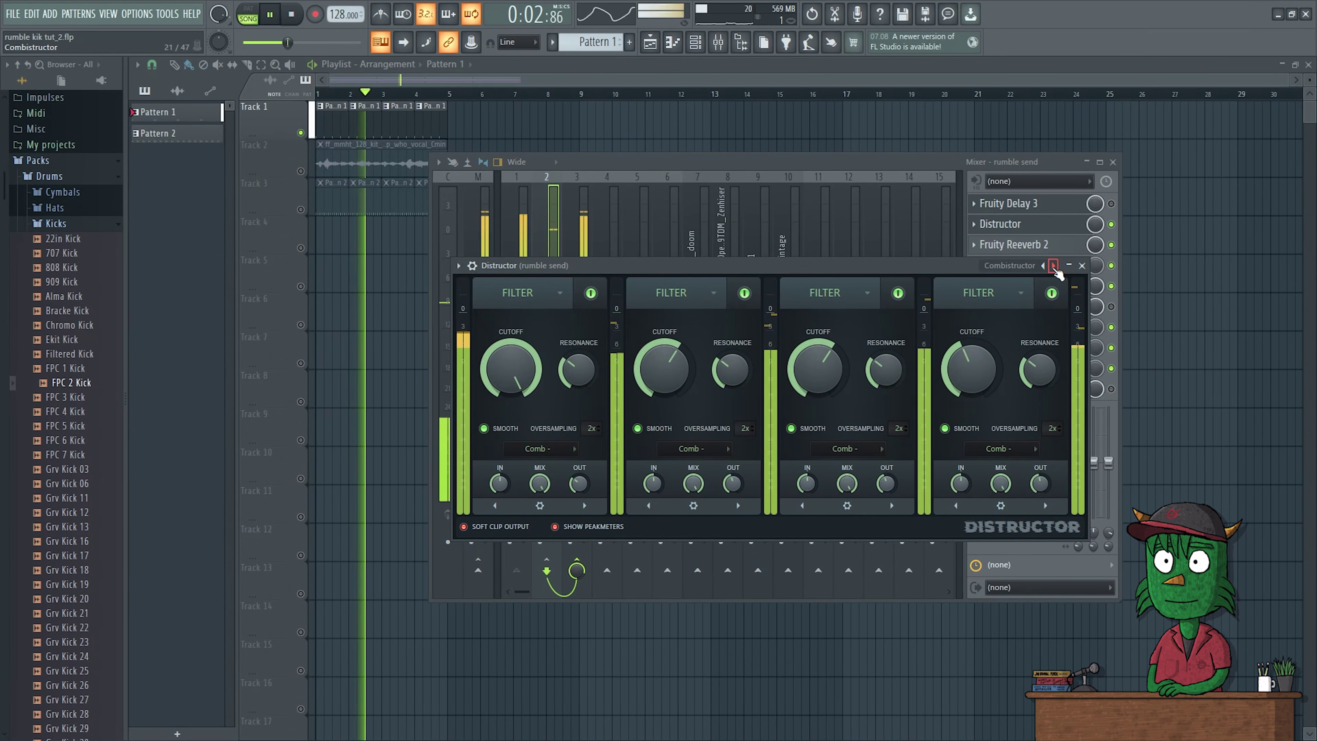
key(space)
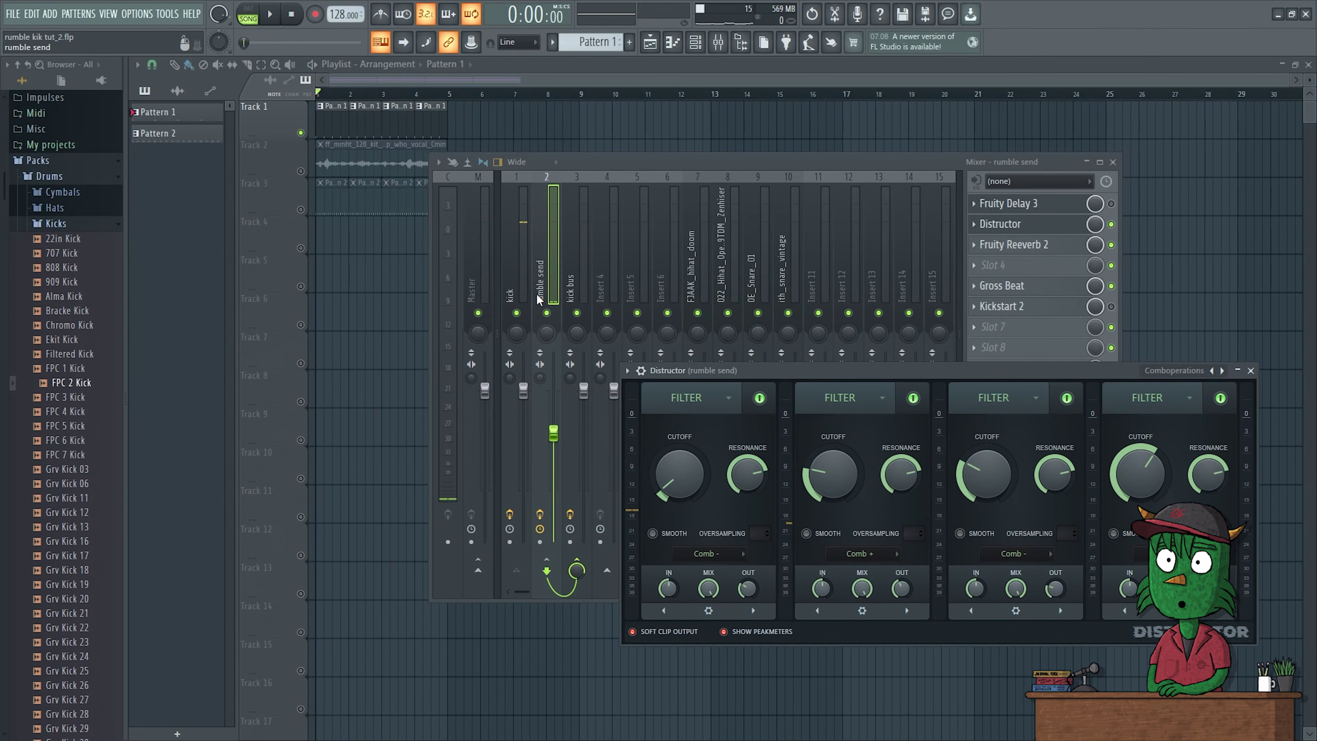
Audition further rumble send Distructor presets in playback from Filtered Widener through to Lephant, then close the plugin.
key(space)
click(1139, 326)
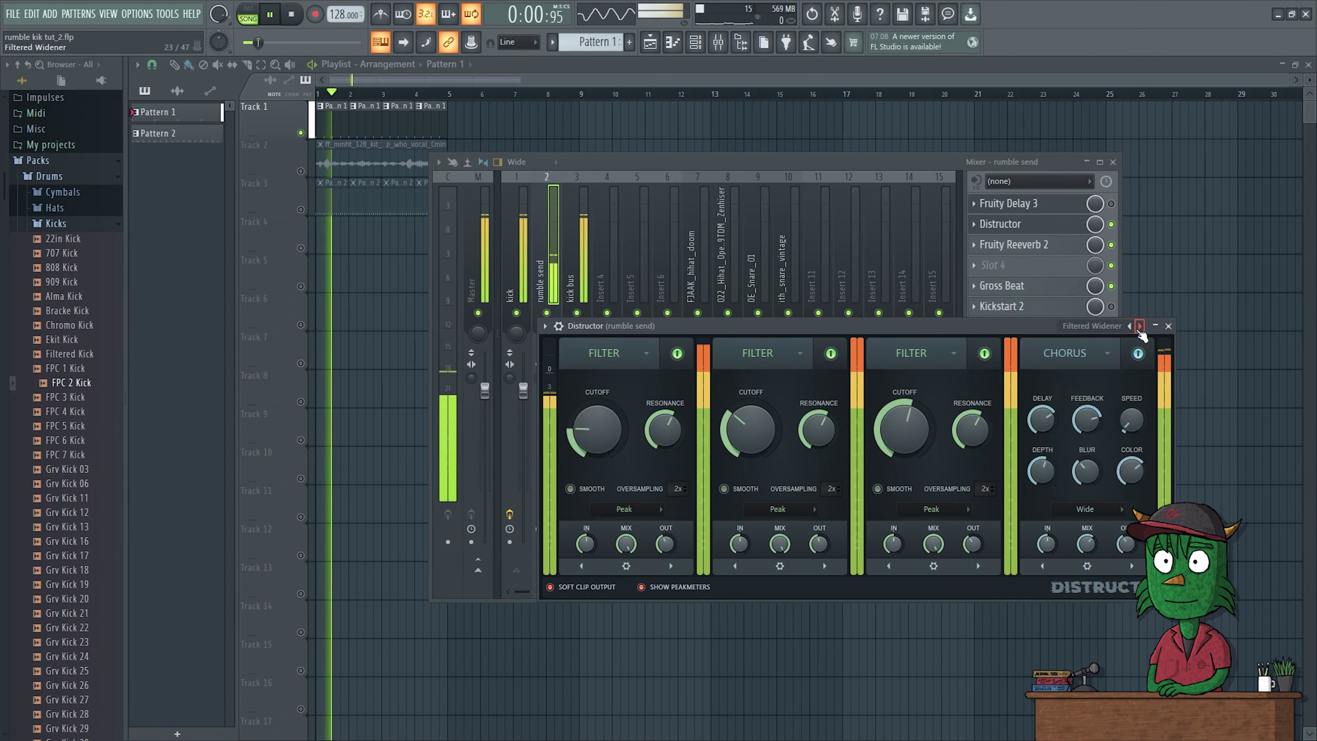
click(1139, 325)
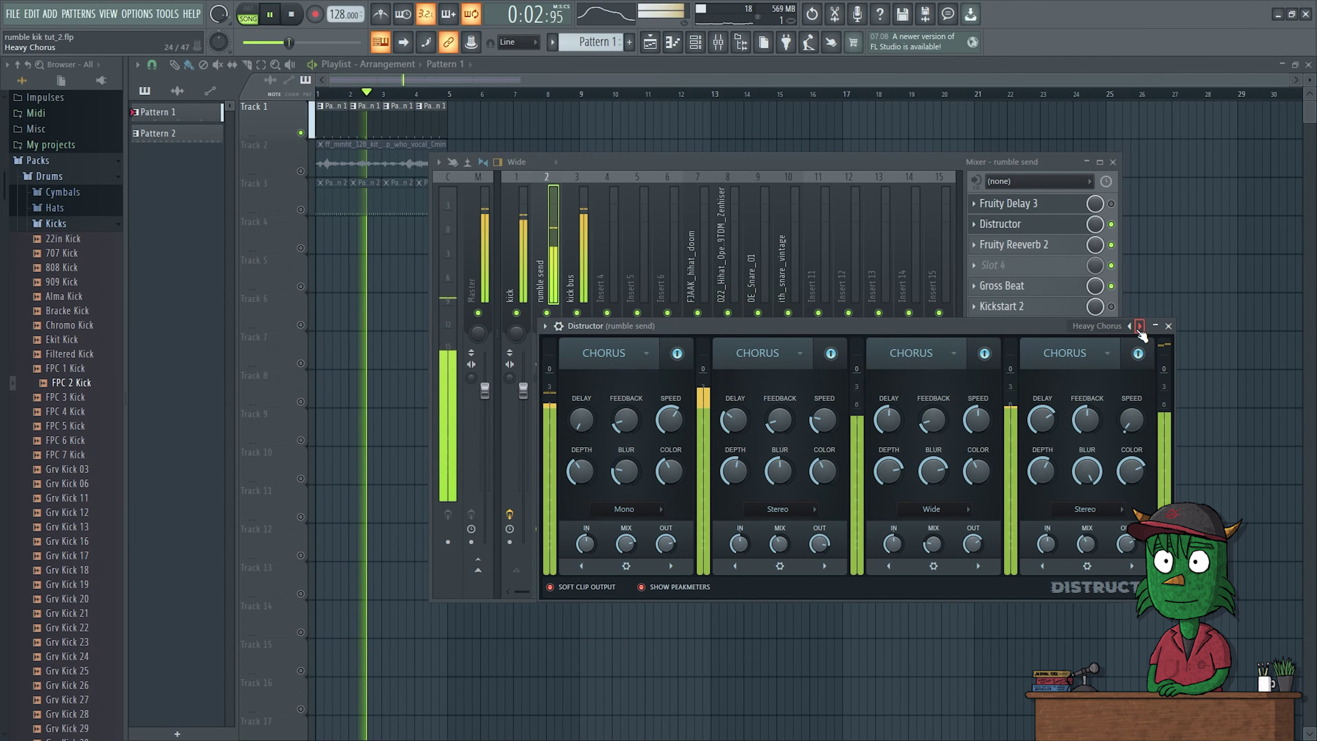
click(1138, 326)
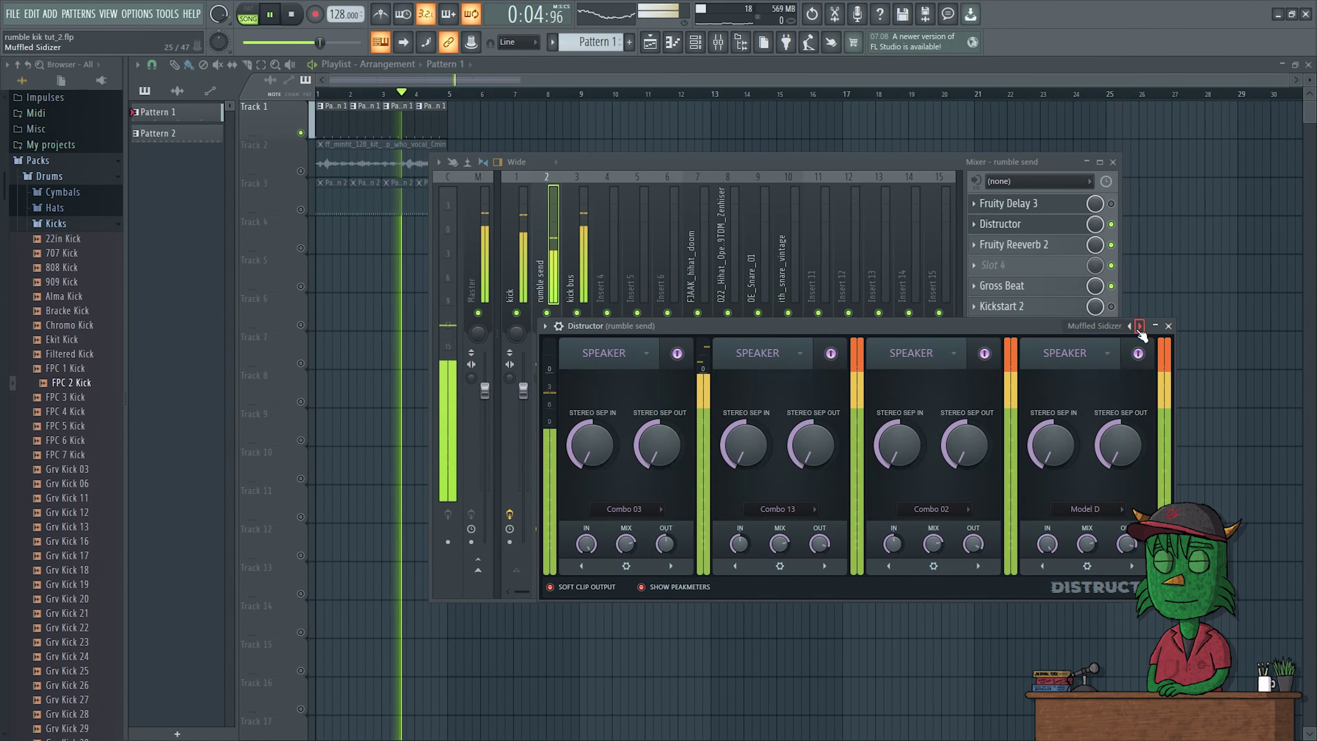
click(1139, 326)
click(1138, 326)
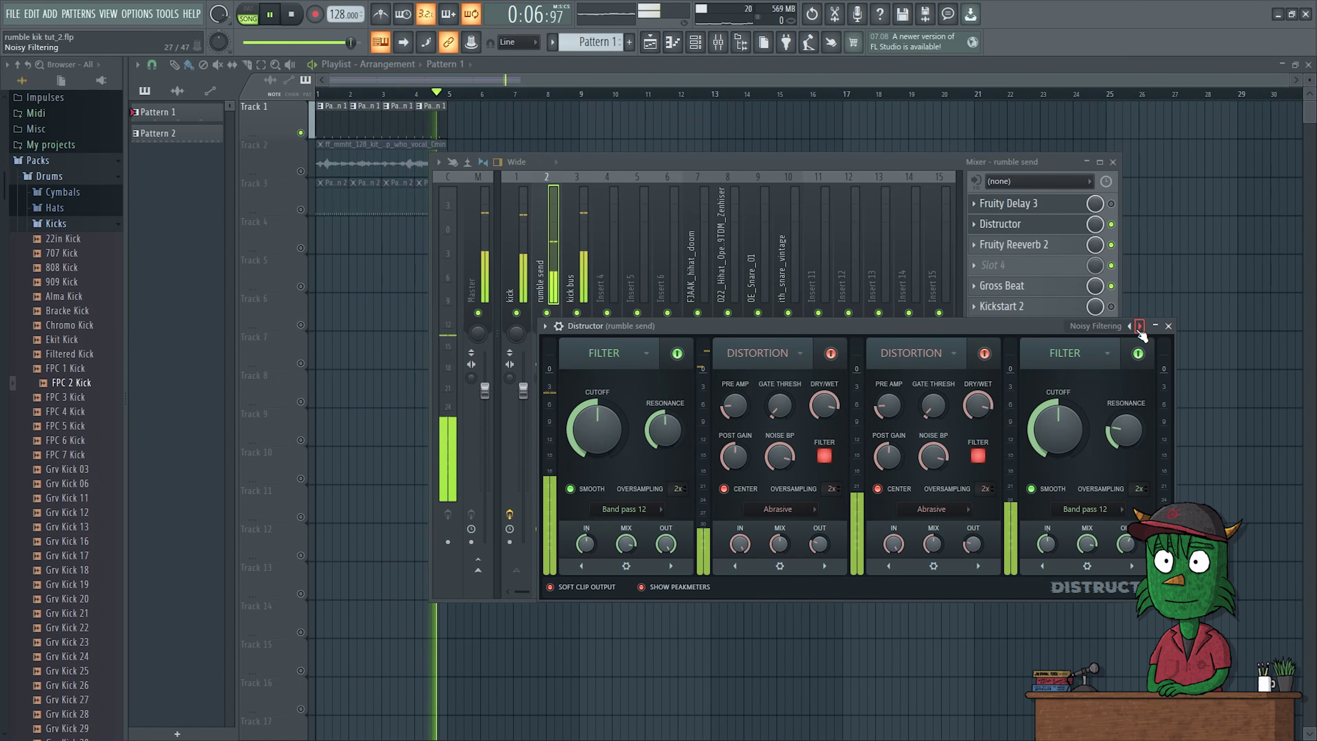
click(1139, 326)
click(1139, 326)
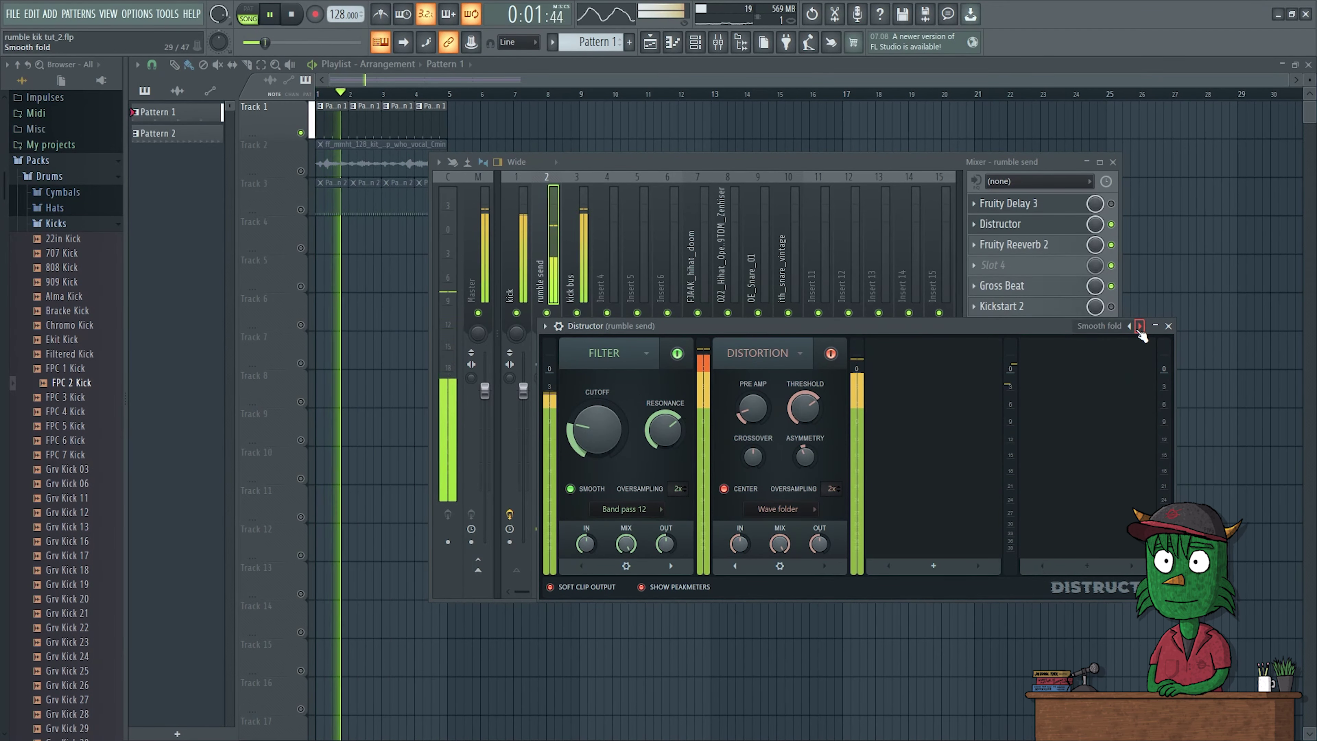
click(1139, 326)
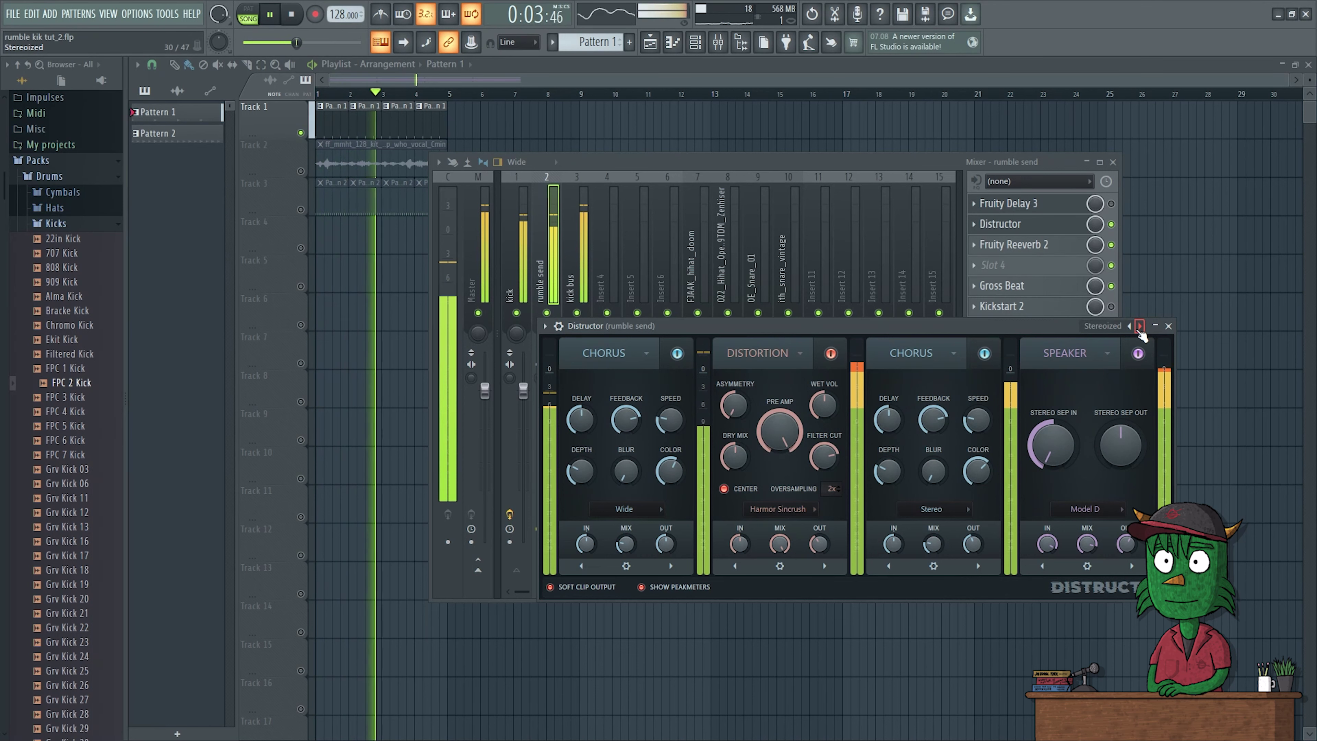
click(1139, 326)
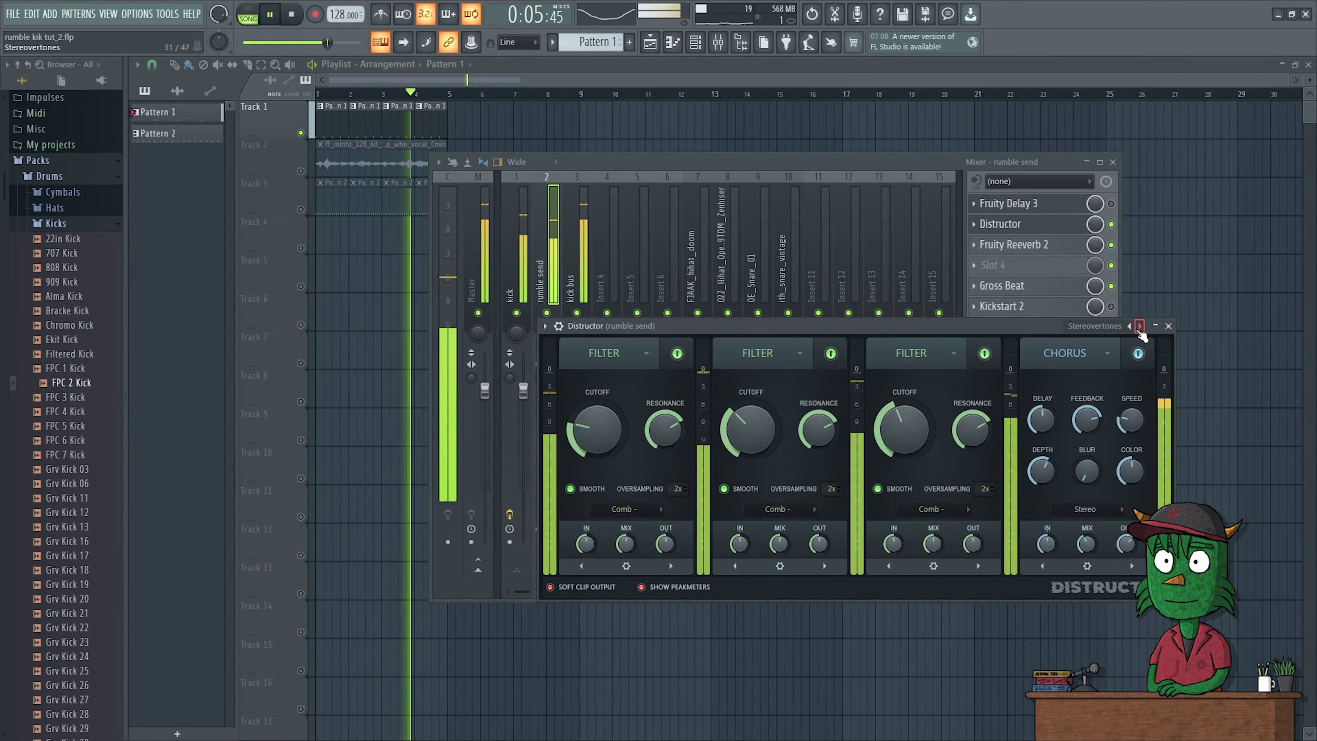
click(1138, 326)
click(1139, 326)
click(1139, 326)
click(1138, 326)
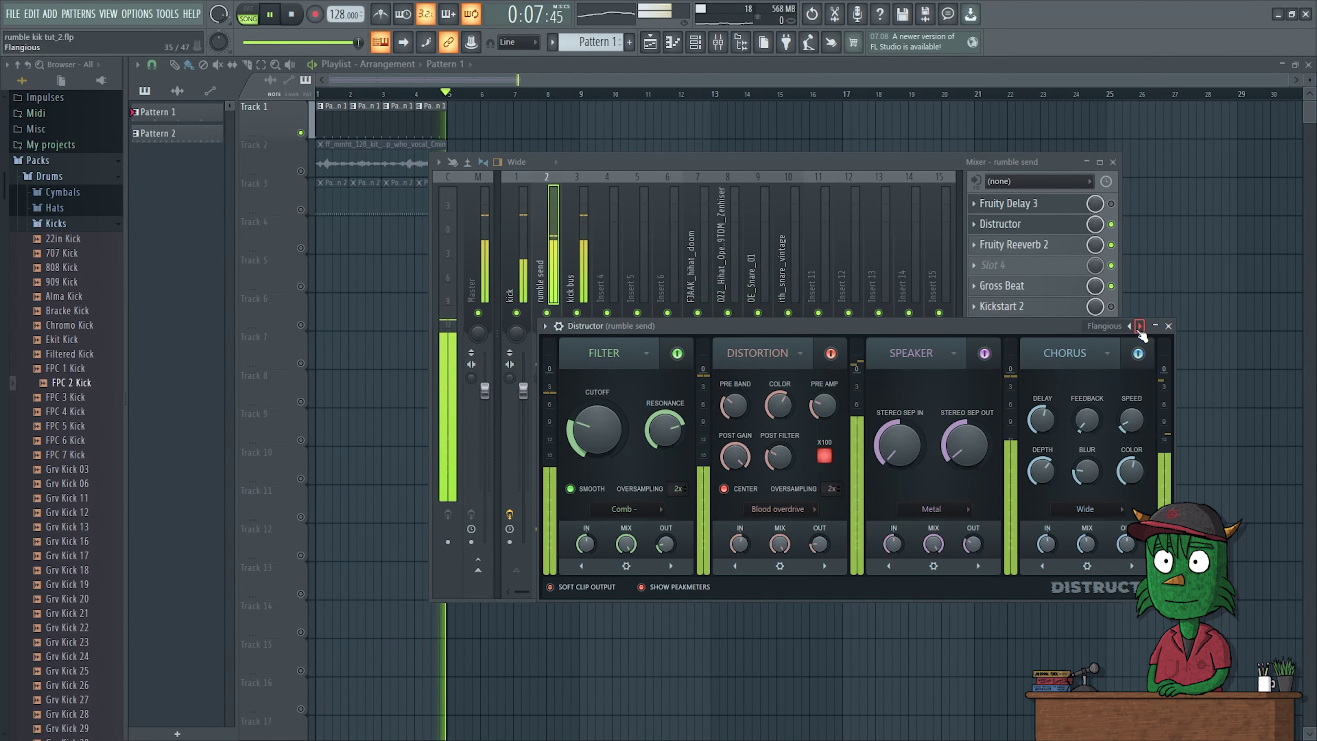
key(space)
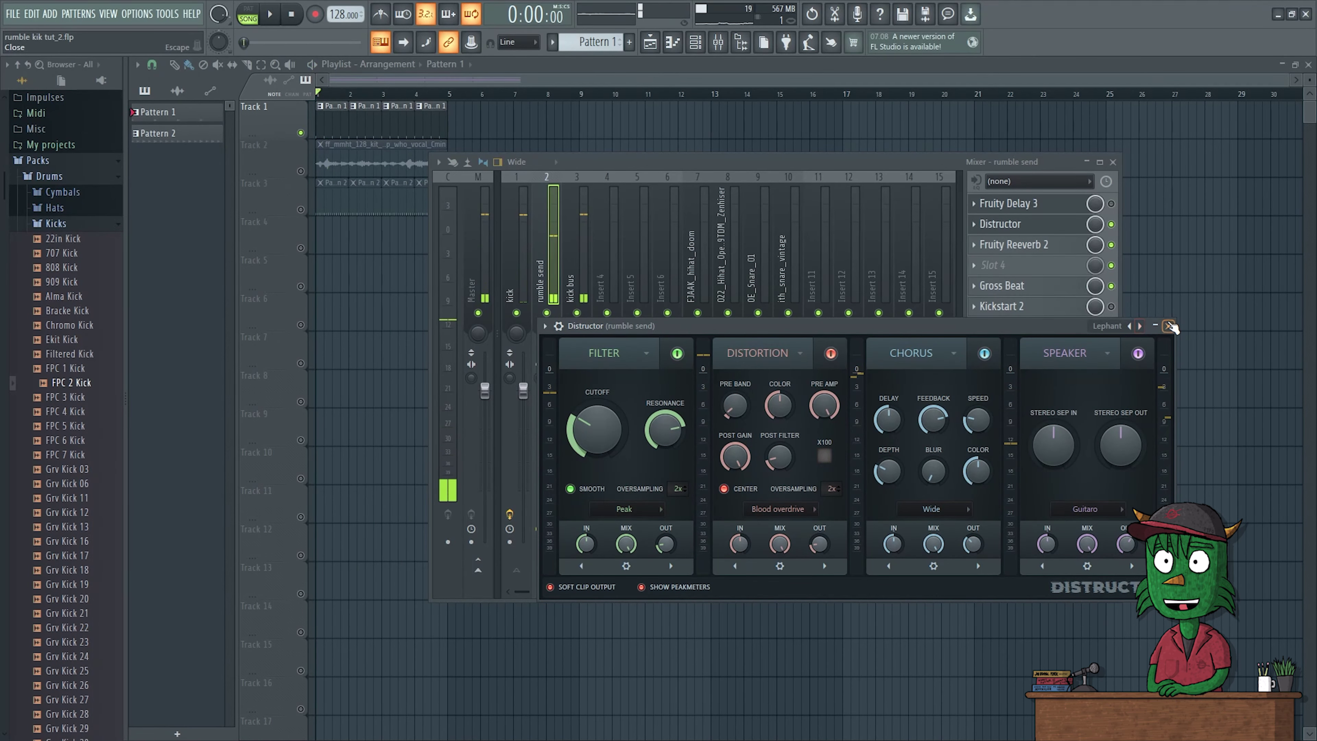
click(1168, 326)
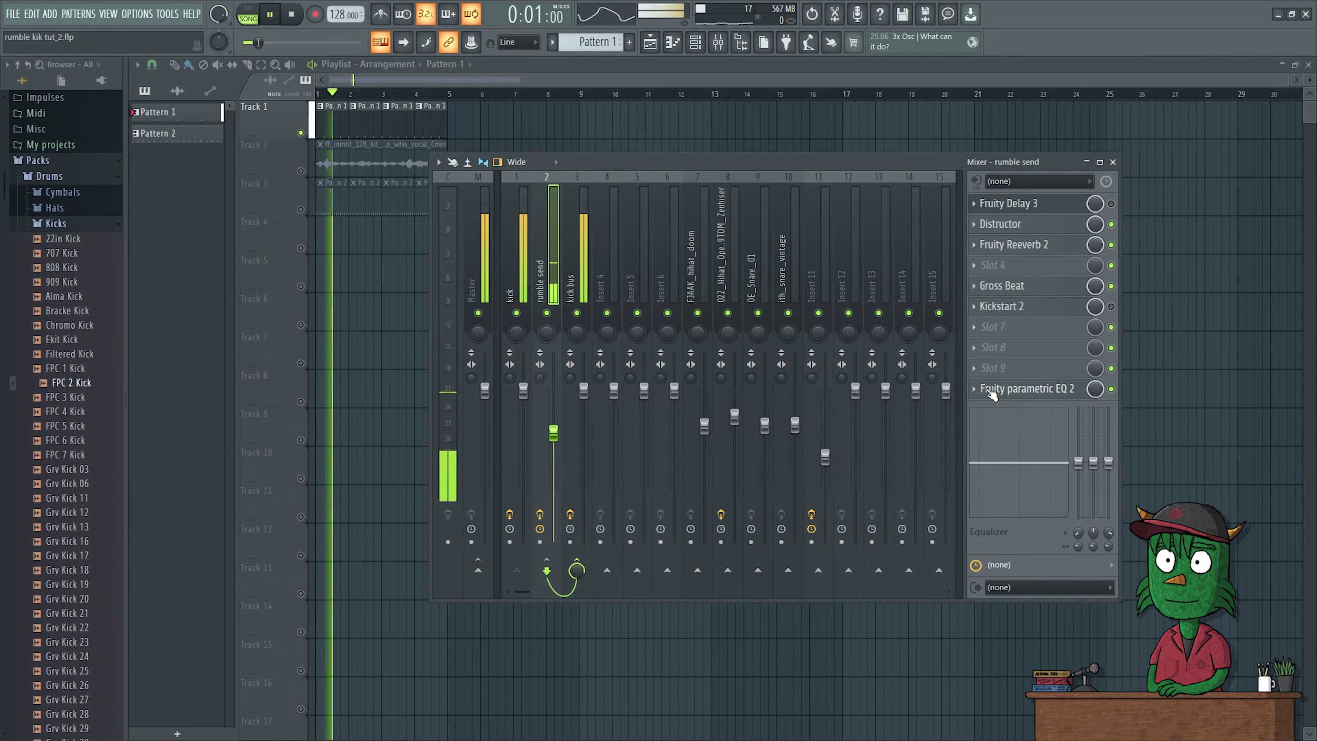
Enable Fruity parametric EQ 2 on the rumble send, unmute playlist Tracks 2 and 3, and audition the full arrangement.
key(space)
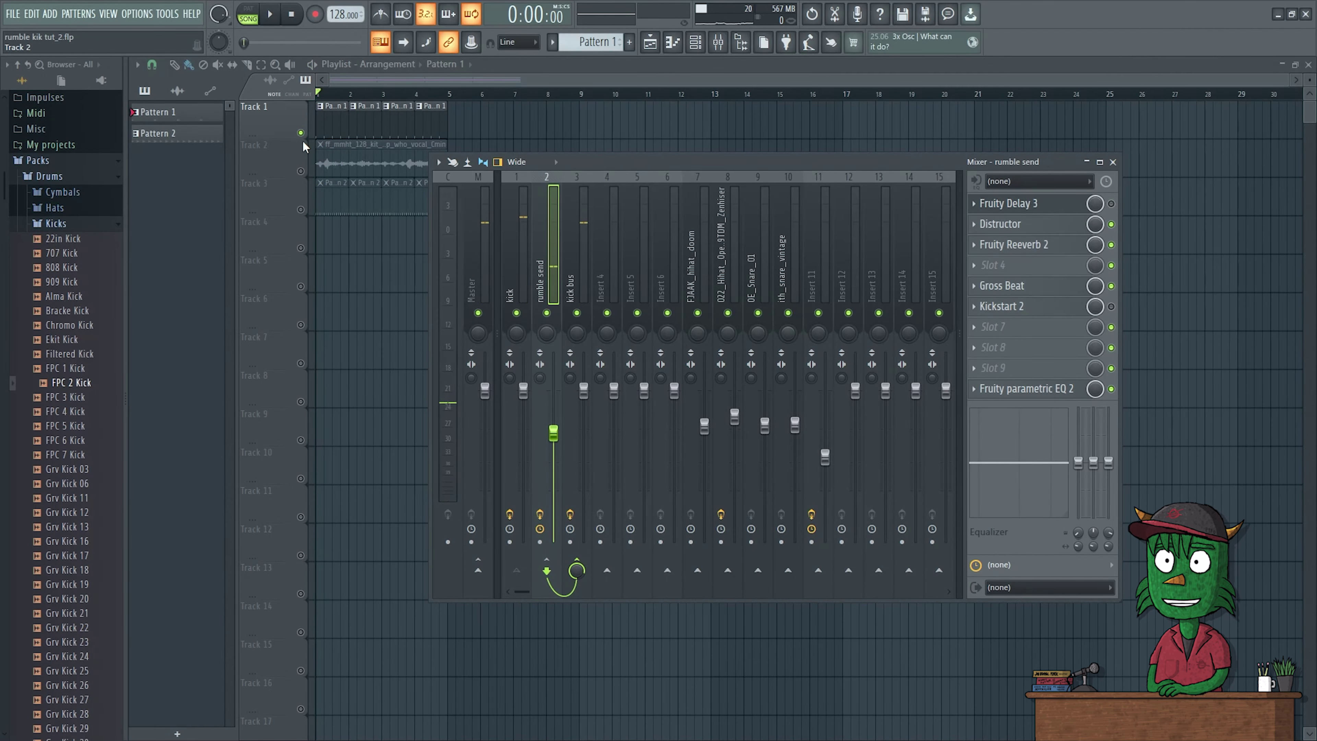
key(F9)
click(300, 210)
key(space)
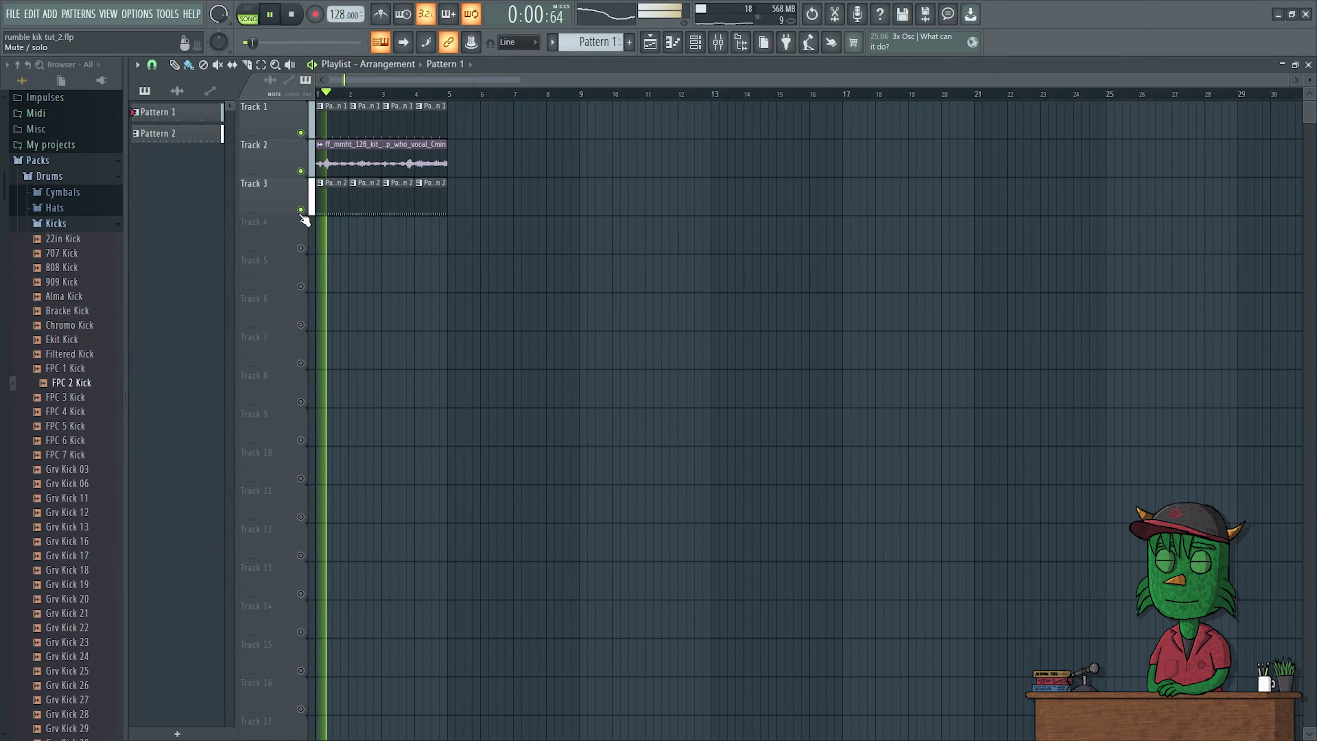
key(space)
Bypass Distructor on the rumble send in the mixer and play the full arrangement again.
click(724, 45)
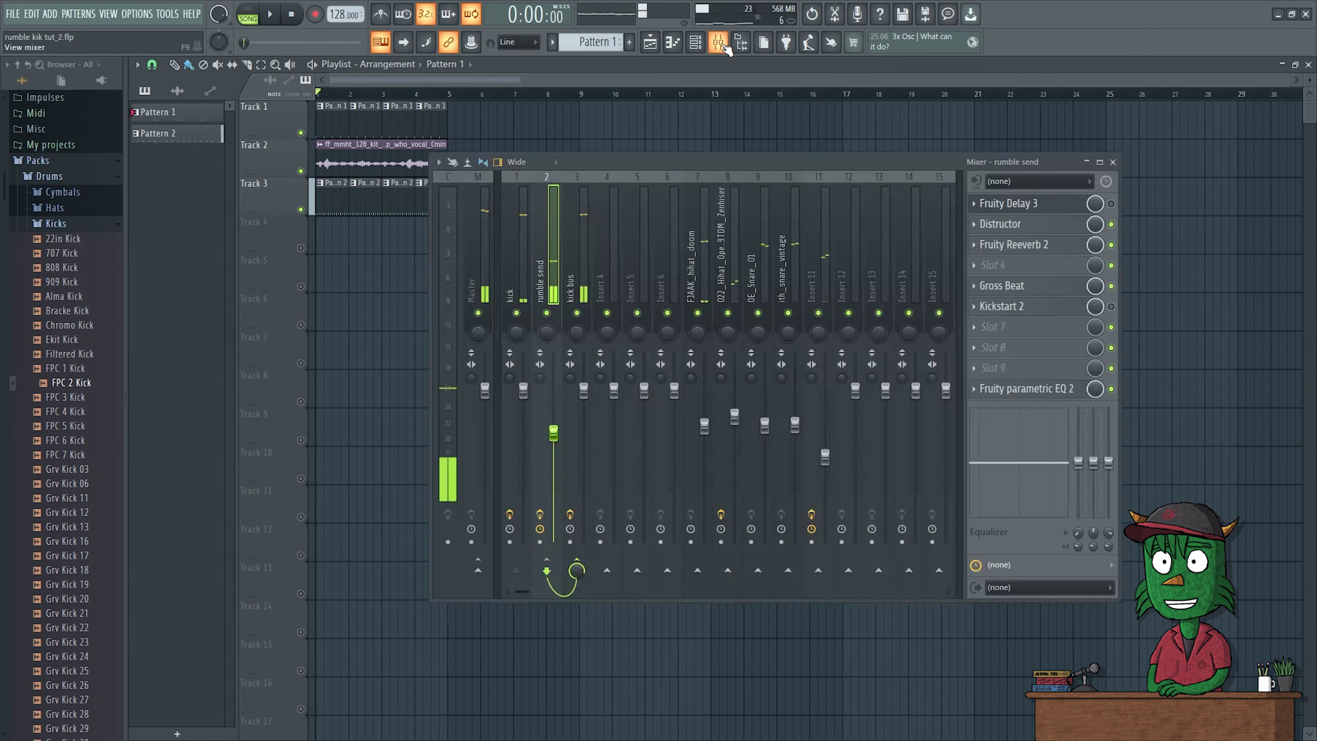
click(1111, 224)
key(space)
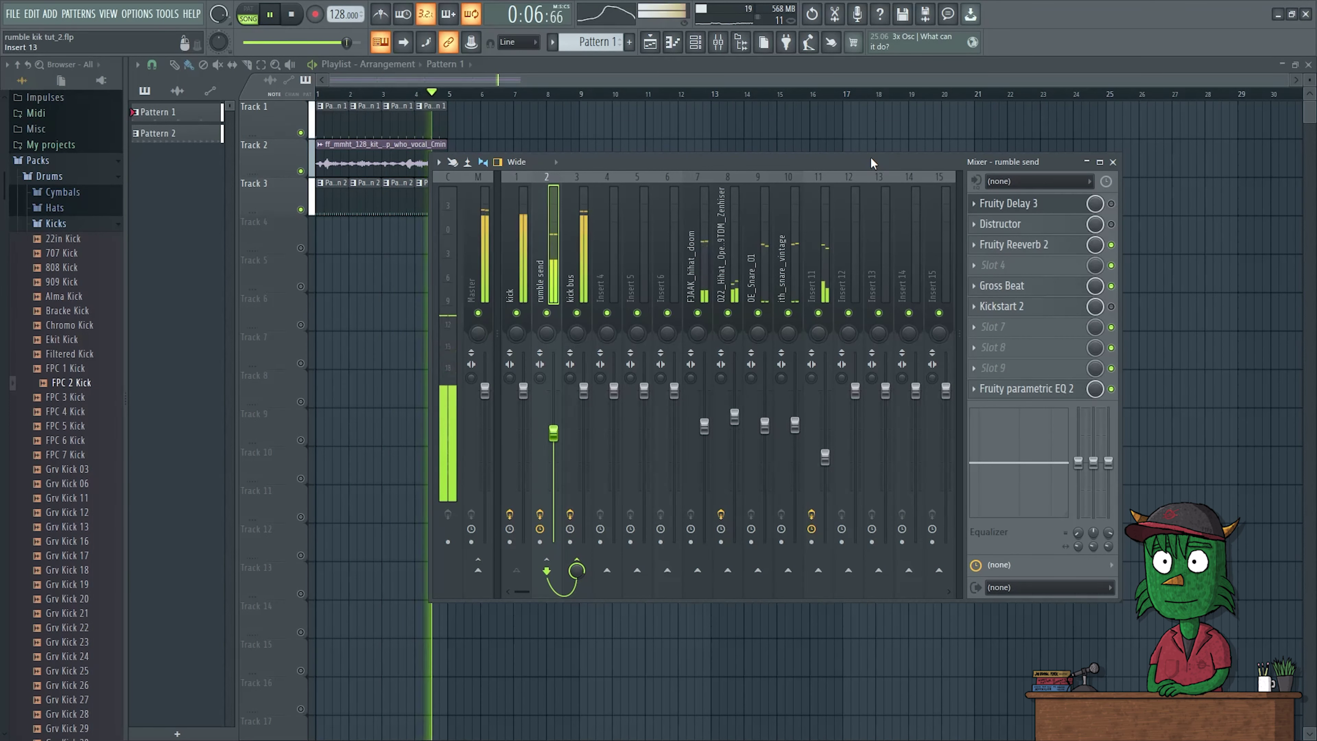
key(space)
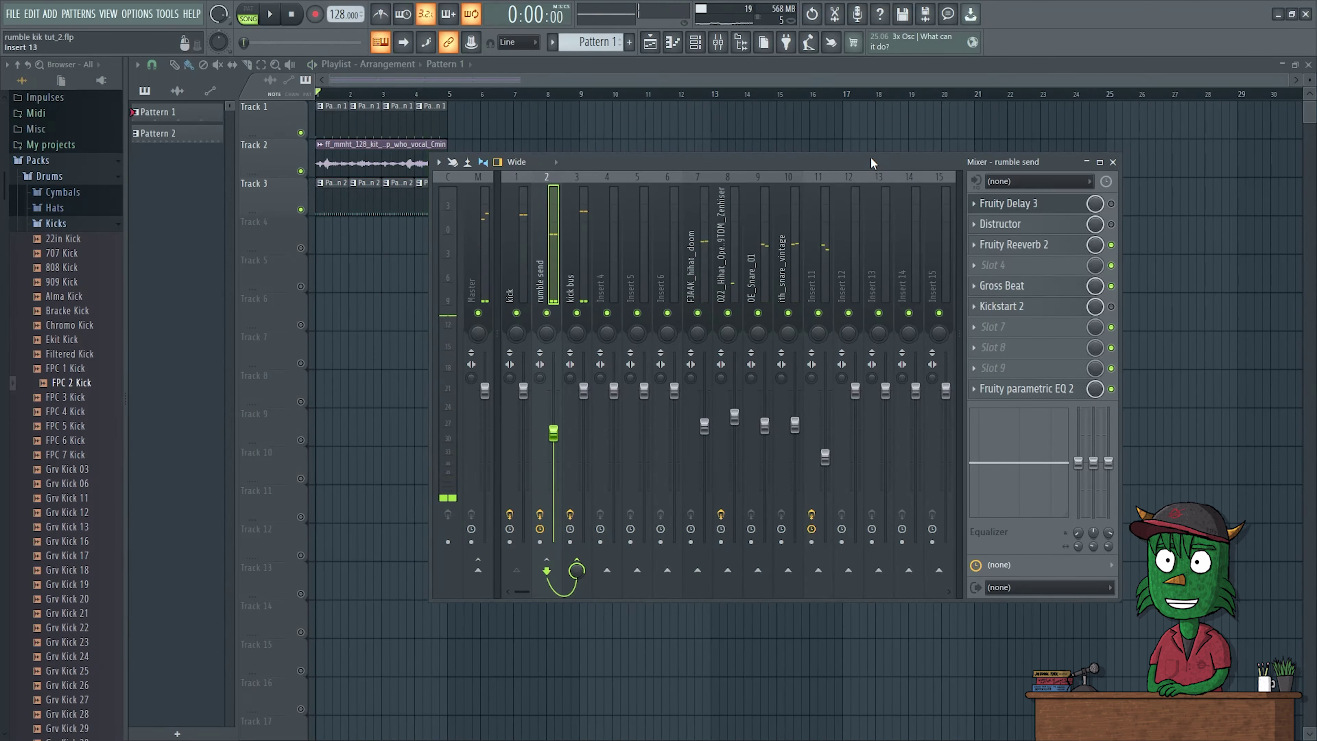